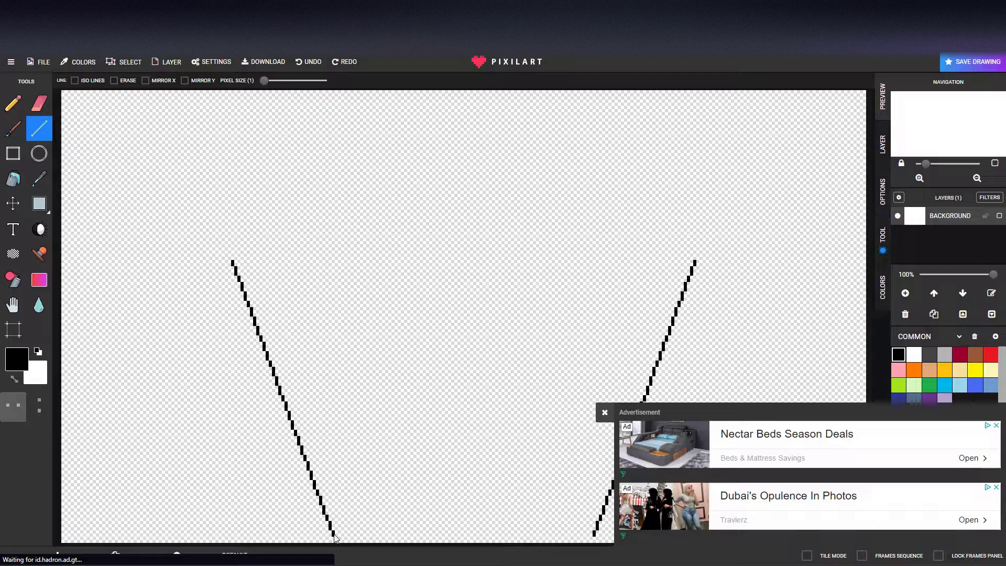
{"action": "left_click", "coordinate": [605, 412]}
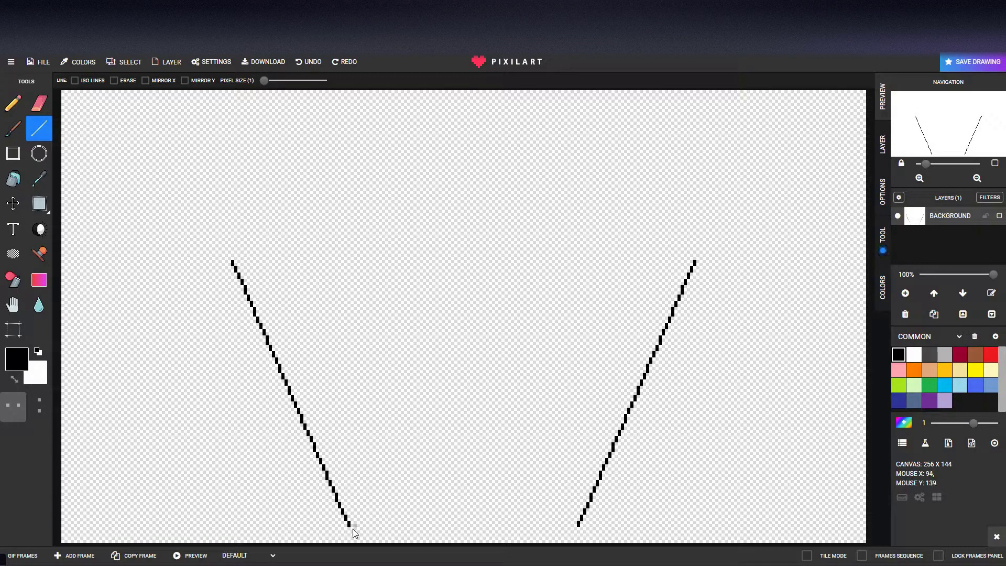
{"action": "left_click_drag", "start_coordinate": [349, 529], "coordinate": [465, 536]}
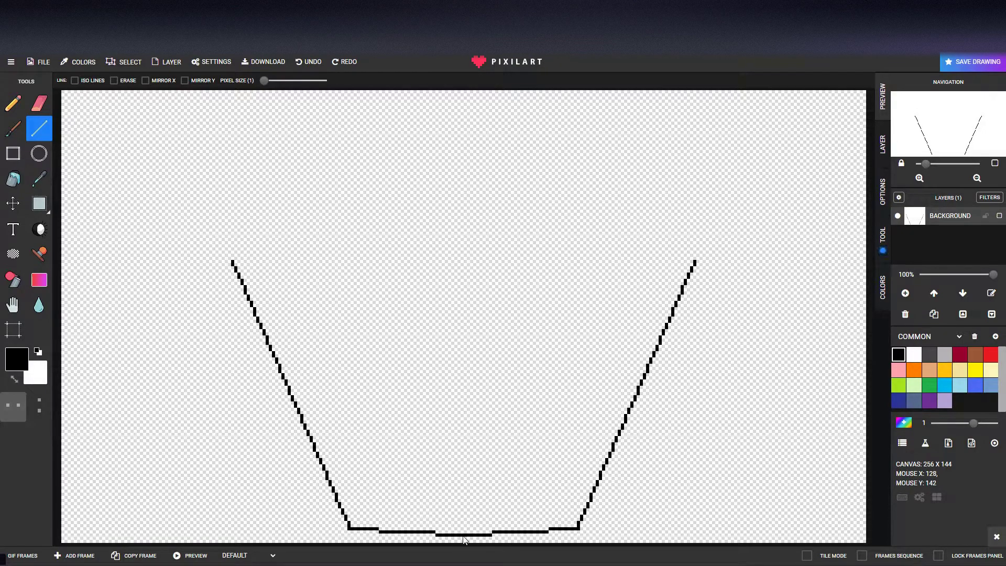
{"action": "left_click", "coordinate": [40, 104]}
{"action": "left_click_drag", "start_coordinate": [342, 80], "coordinate": [454, 85]}
{"action": "mouse_move", "coordinate": [209, 260]}
{"action": "left_mouse_down"}
{"action": "mouse_move", "coordinate": [273, 367]}
{"action": "mouse_move", "coordinate": [416, 515]}
{"action": "mouse_move", "coordinate": [472, 523]}
{"action": "left_mouse_up"}
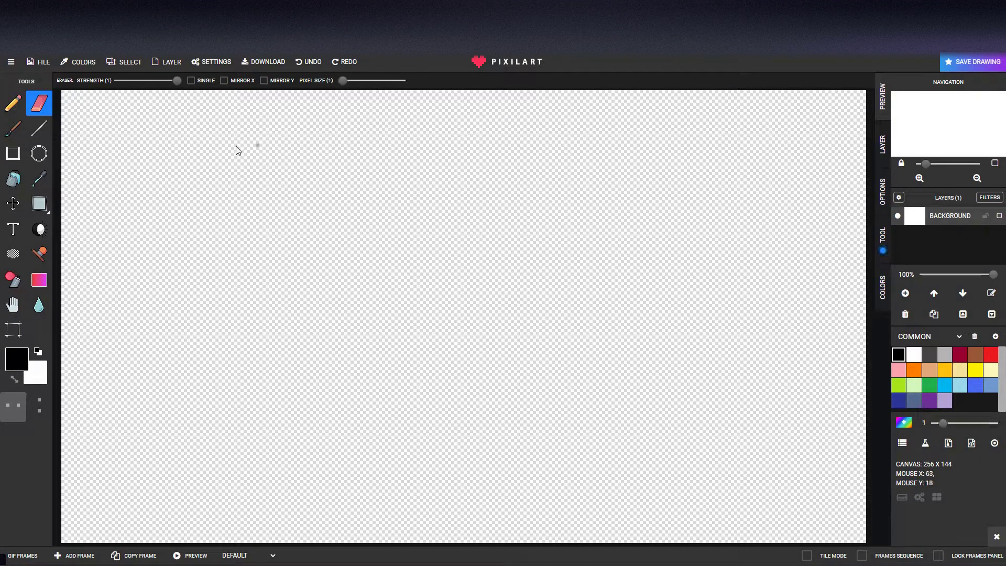
Step: Draw a symmetric black pyramid outline with 45-degree sloping sides, a shallow V-shaped base and a vertical centre edge from apex to base
{"action": "left_click", "coordinate": [38, 152]}
{"action": "left_click", "coordinate": [39, 128]}
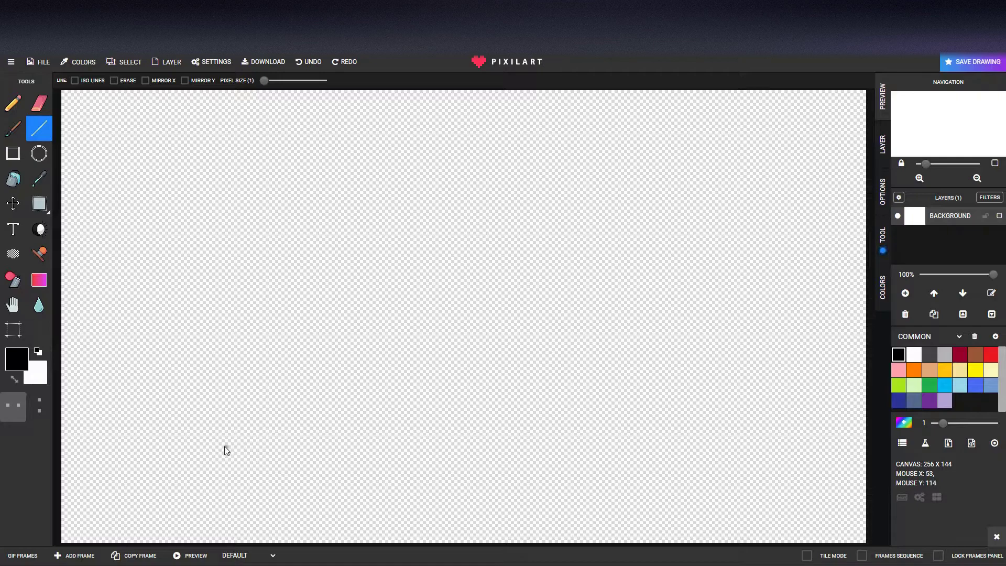
{"action": "mouse_move", "coordinate": [211, 444]}
{"action": "left_mouse_down"}
{"action": "mouse_move", "coordinate": [285, 382]}
{"action": "mouse_move", "coordinate": [407, 198]}
{"action": "mouse_move", "coordinate": [430, 198]}
{"action": "mouse_move", "coordinate": [398, 173]}
{"action": "mouse_move", "coordinate": [407, 208]}
{"action": "left_mouse_up"}
{"action": "key", "text": "shift"}
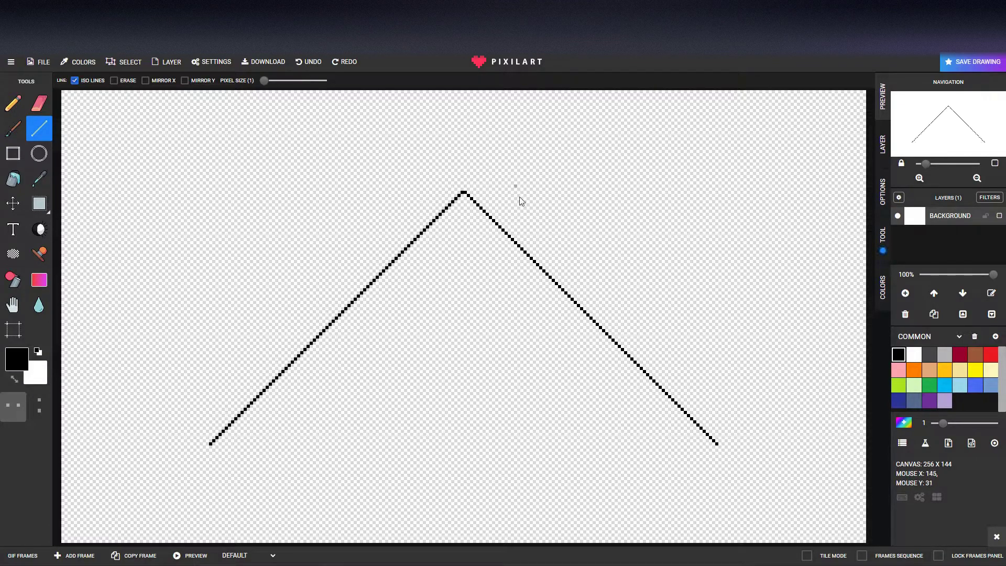
{"action": "left_click_drag", "start_coordinate": [210, 445], "coordinate": [461, 514]}
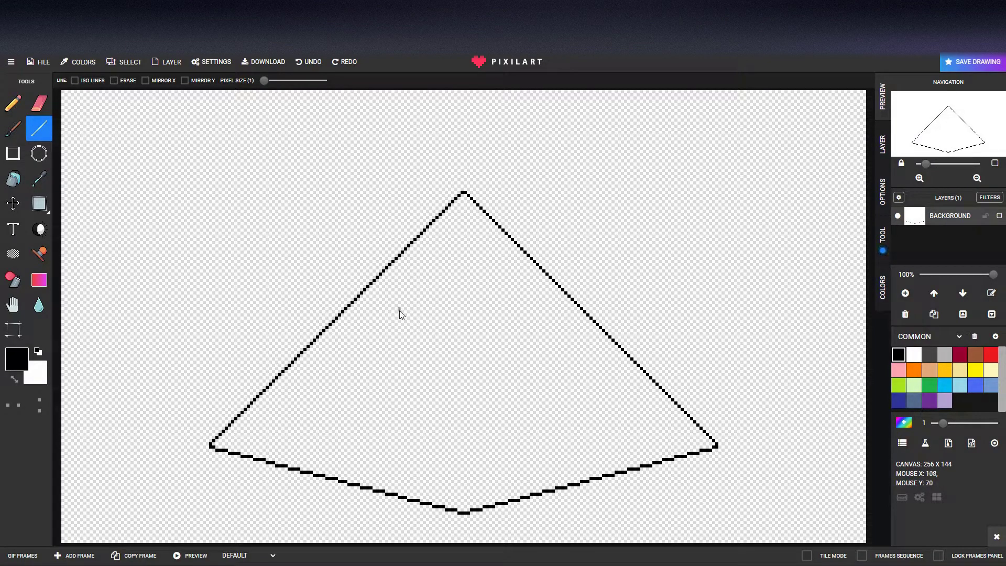
{"action": "mouse_move", "coordinate": [464, 198]}
{"action": "left_mouse_down"}
{"action": "mouse_move", "coordinate": [463, 229]}
{"action": "mouse_move", "coordinate": [400, 384]}
{"action": "mouse_move", "coordinate": [331, 477]}
{"action": "mouse_move", "coordinate": [464, 512]}
{"action": "left_mouse_up"}
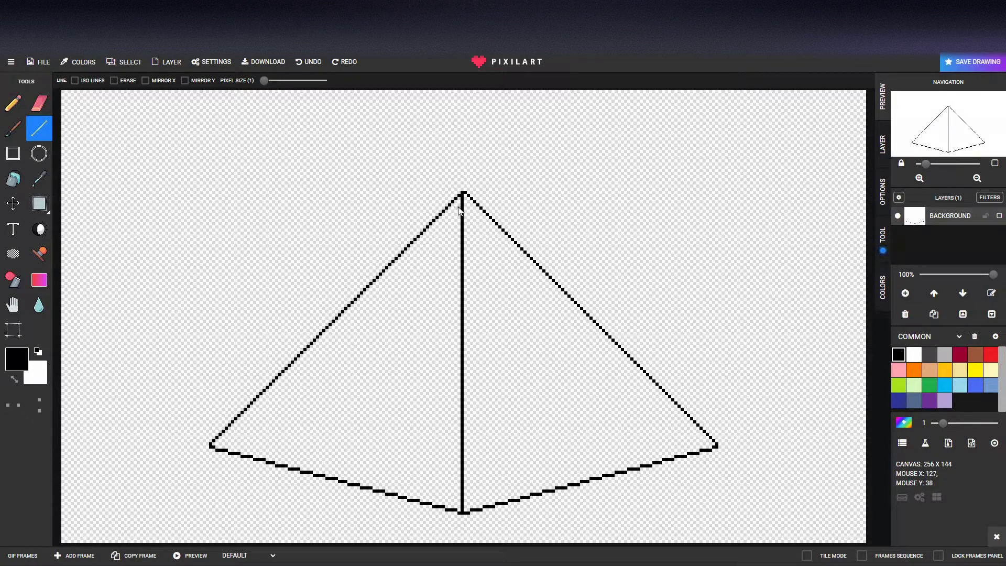
Step: Outline a slanted shadow strip below the apex along the left face's outer edge and fill it with dark grey
{"action": "mouse_move", "coordinate": [349, 306]}
{"action": "left_mouse_down"}
{"action": "mouse_move", "coordinate": [383, 306]}
{"action": "mouse_move", "coordinate": [406, 291]}
{"action": "mouse_move", "coordinate": [461, 242]}
{"action": "mouse_move", "coordinate": [461, 226]}
{"action": "left_mouse_up"}
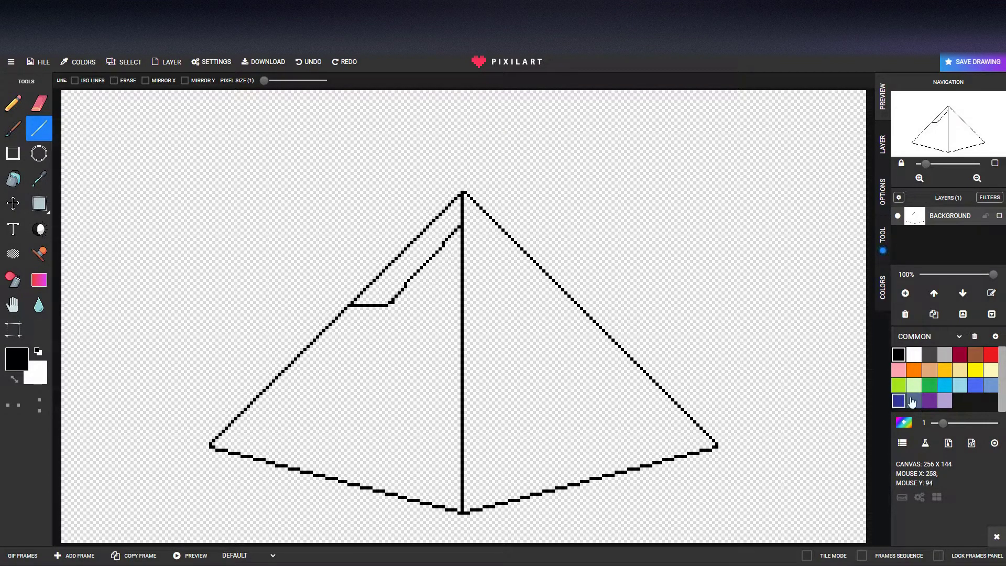
{"action": "left_click", "coordinate": [944, 355]}
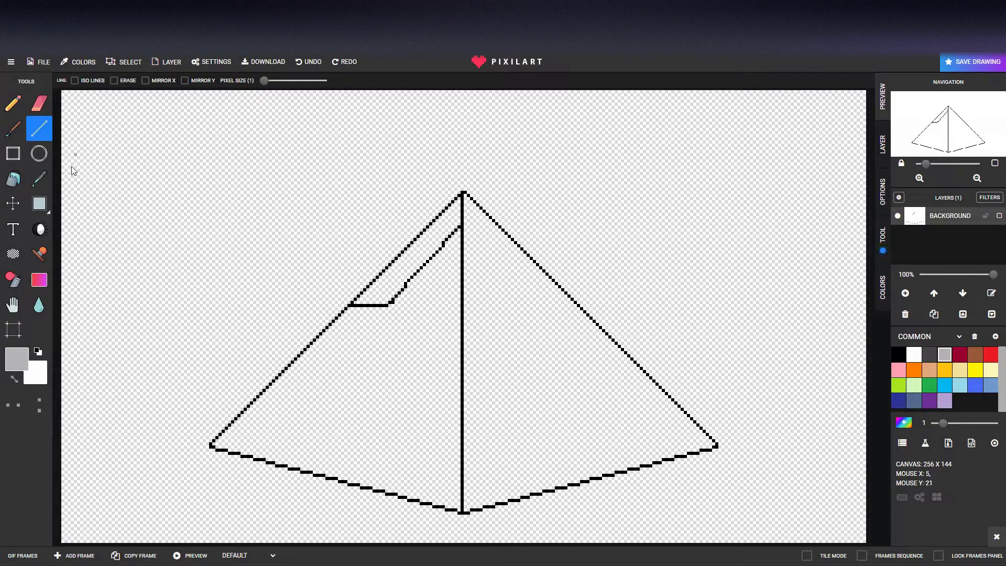
{"action": "left_click", "coordinate": [13, 179]}
{"action": "left_click", "coordinate": [399, 280]}
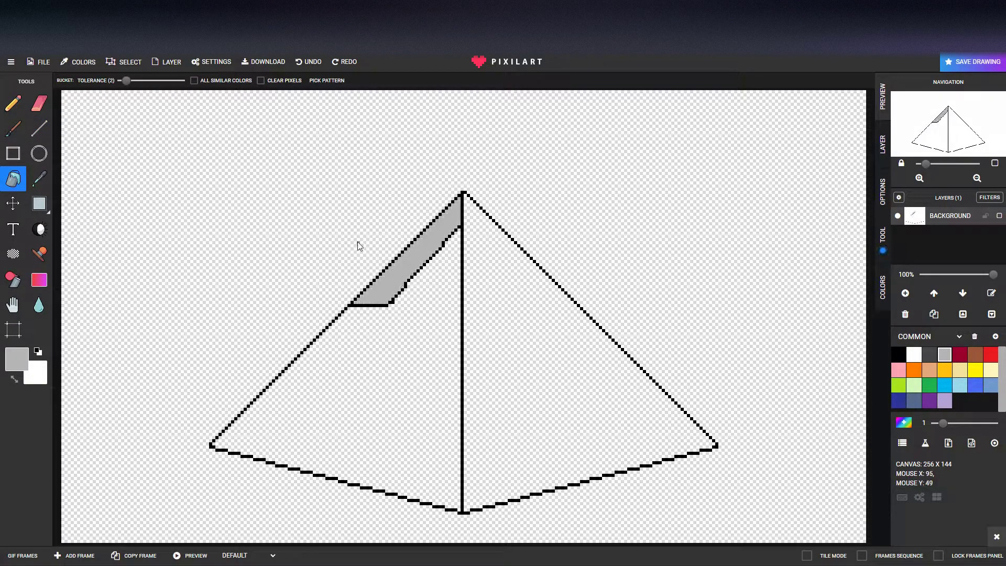
{"action": "left_click", "coordinate": [929, 354]}
{"action": "left_click", "coordinate": [424, 248]}
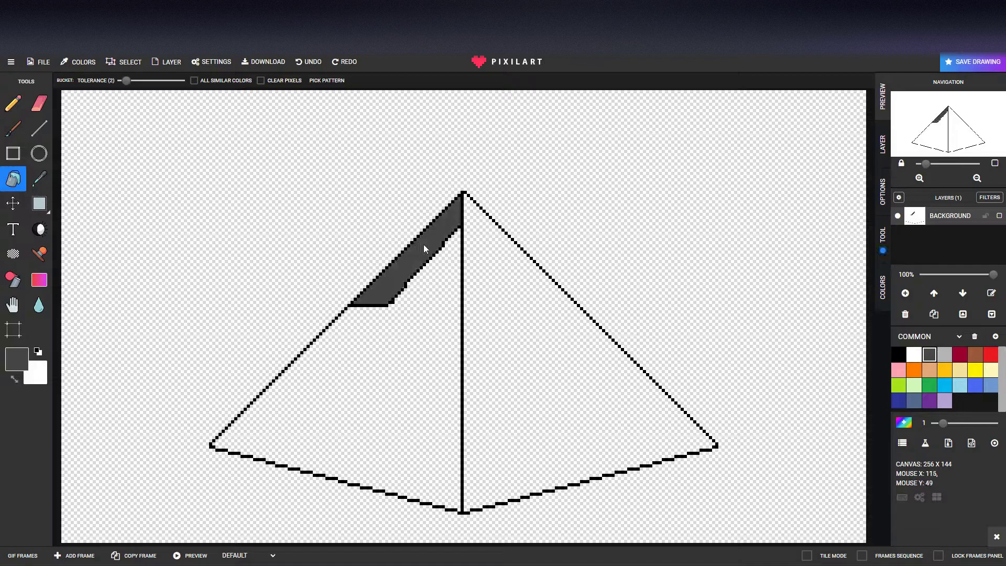
Step: Fill the left and right pyramid faces with light grey
{"action": "left_click", "coordinate": [944, 355]}
{"action": "left_click", "coordinate": [539, 369]}
{"action": "left_click", "coordinate": [433, 372]}
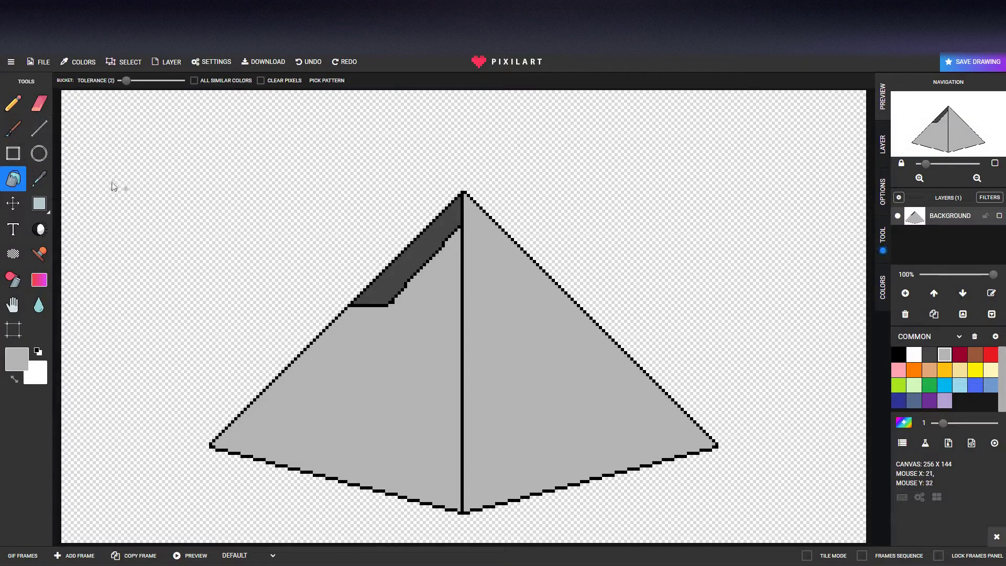
Step: Narrow the dark grey shadow strip by erasing its inner part with a 2-pixel eraser and recolouring that area light grey
{"action": "left_click", "coordinate": [39, 103]}
{"action": "mouse_move", "coordinate": [344, 81]}
{"action": "left_mouse_down"}
{"action": "mouse_move", "coordinate": [360, 81]}
{"action": "mouse_move", "coordinate": [346, 82]}
{"action": "left_mouse_up"}
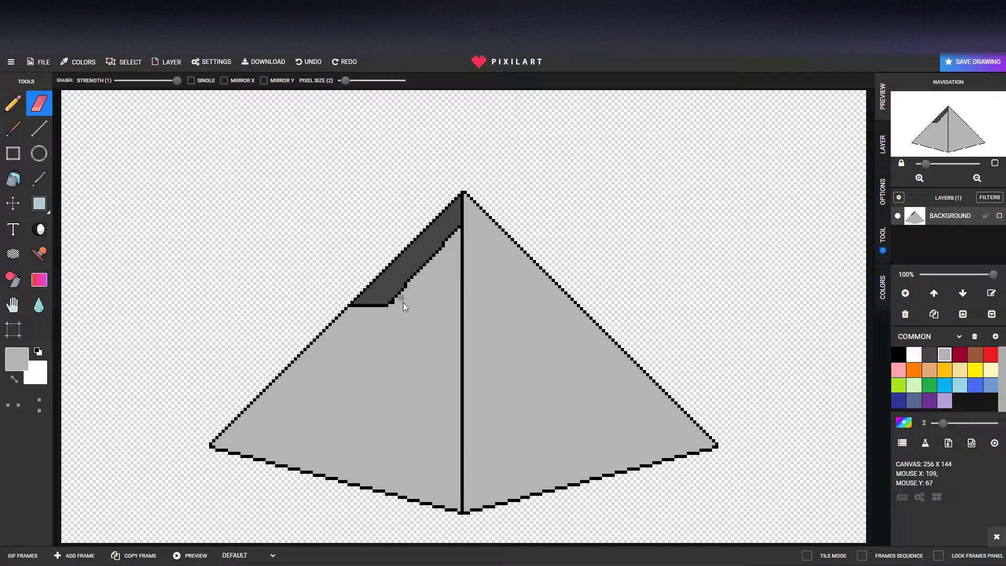
{"action": "left_click_drag", "start_coordinate": [387, 294], "coordinate": [460, 218]}
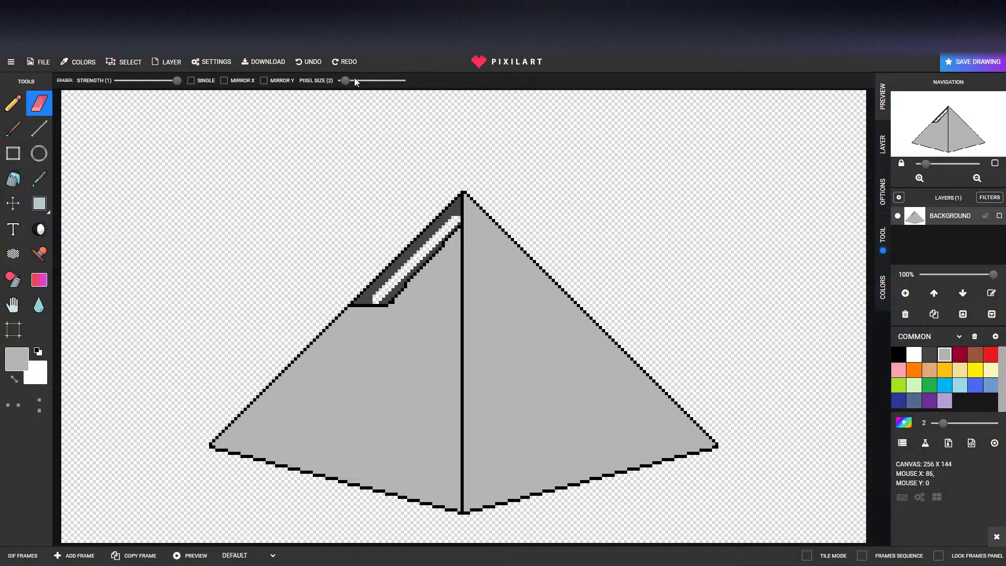
{"action": "left_click", "coordinate": [13, 103]}
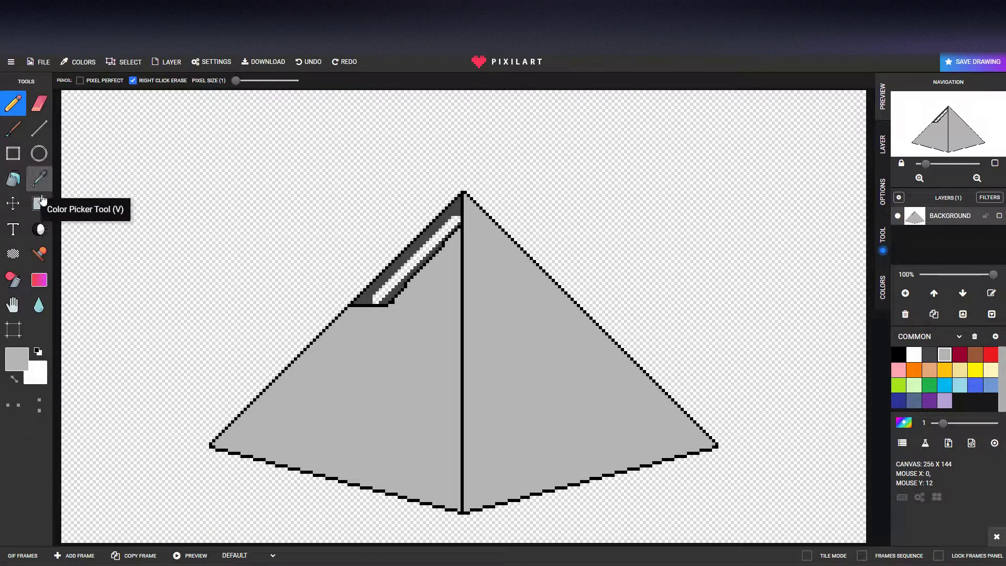
{"action": "left_click", "coordinate": [15, 179]}
{"action": "left_click", "coordinate": [389, 286]}
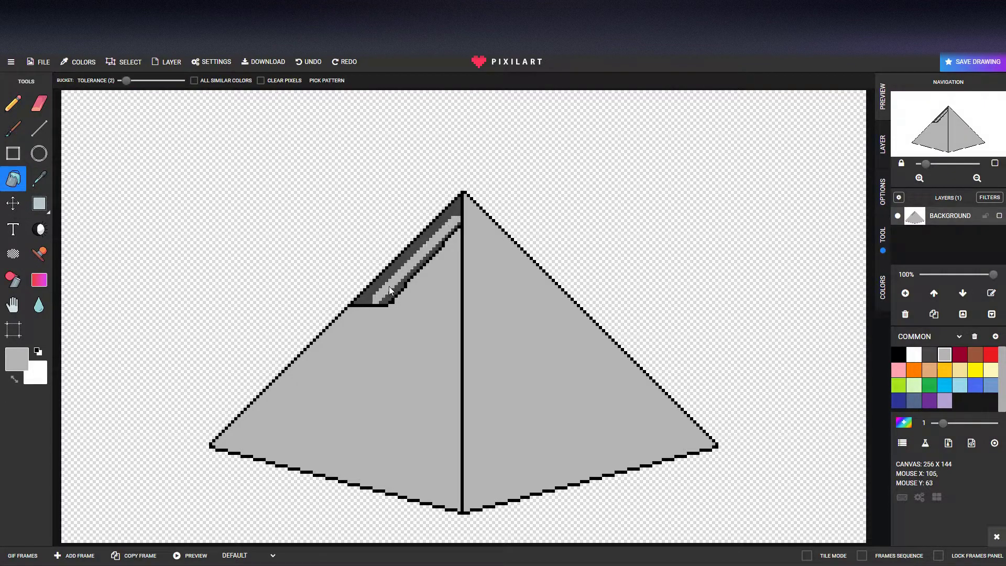
{"action": "left_click", "coordinate": [455, 229]}
{"action": "left_click", "coordinate": [13, 103]}
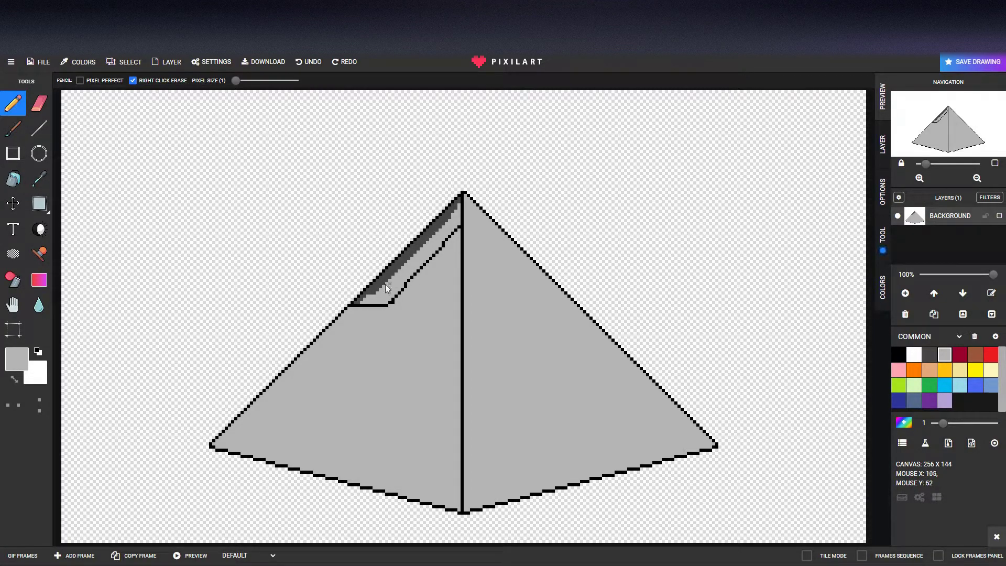
Step: Erase the old black inner outline of the shadow strip and patch the gap with light grey
{"action": "left_click", "coordinate": [42, 108]}
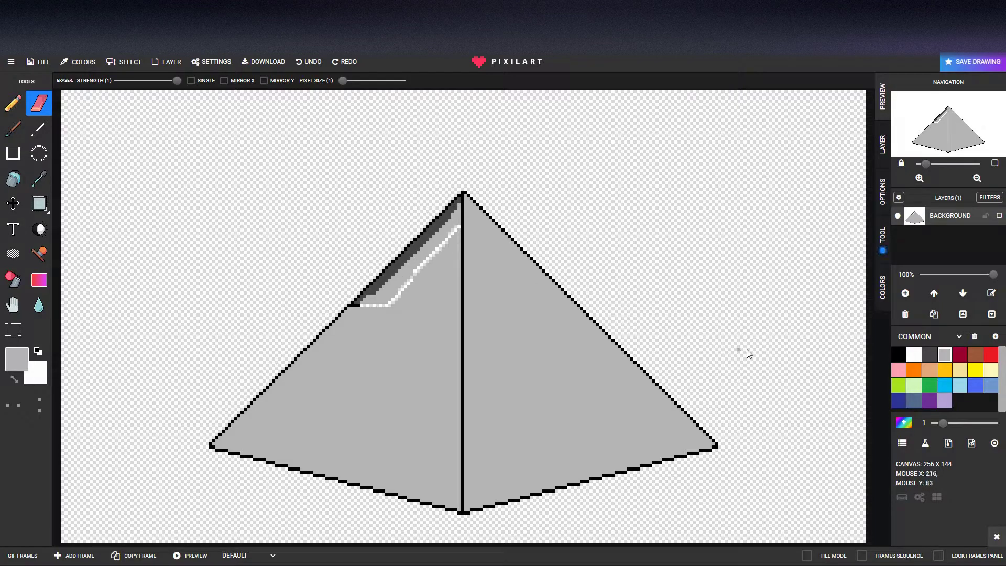
{"action": "left_click", "coordinate": [13, 178]}
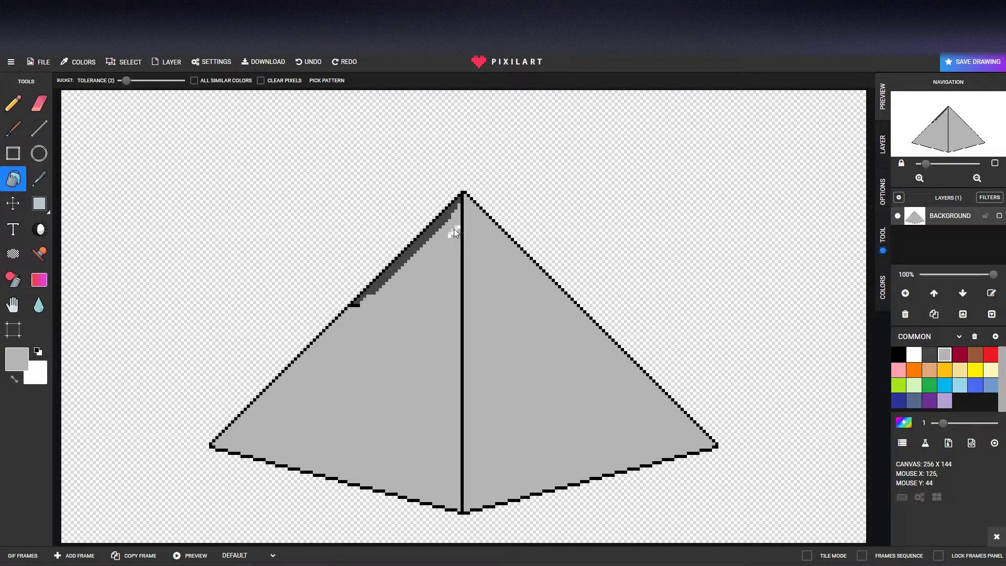
{"action": "left_click", "coordinate": [13, 103]}
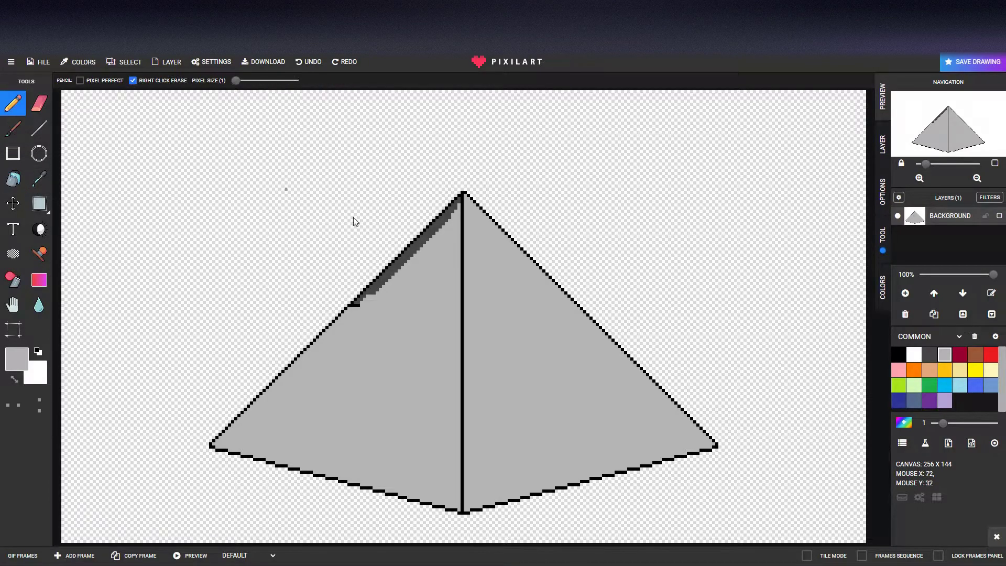
Step: Draw a new black pencil outline along the inner edge of the narrowed shadow strip and preview the drawing
{"action": "left_click", "coordinate": [898, 354]}
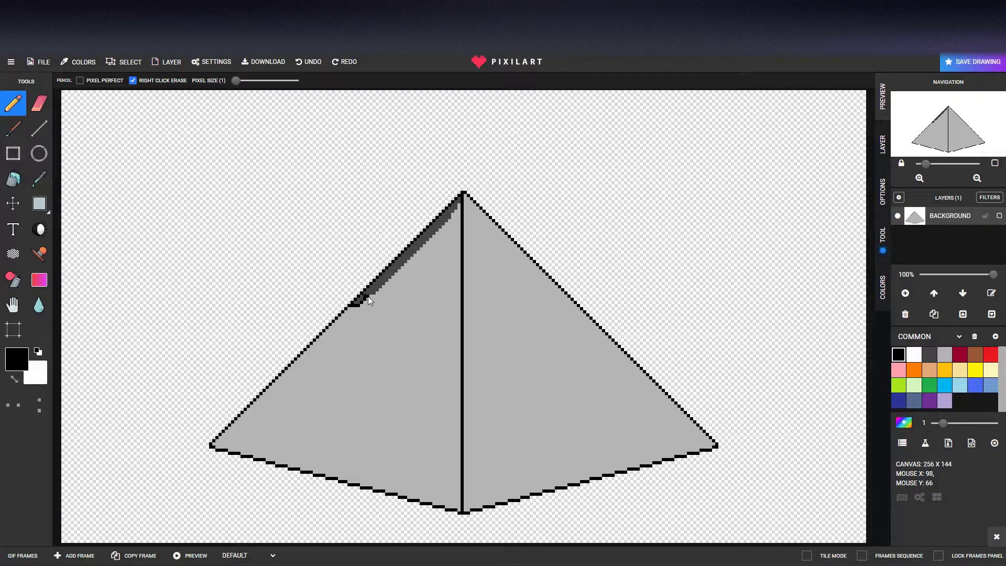
{"action": "left_click_drag", "start_coordinate": [375, 295], "coordinate": [376, 295]}
{"action": "mouse_move", "coordinate": [451, 217]}
{"action": "left_mouse_down"}
{"action": "mouse_move", "coordinate": [460, 209]}
{"action": "mouse_move", "coordinate": [458, 220]}
{"action": "left_mouse_up"}
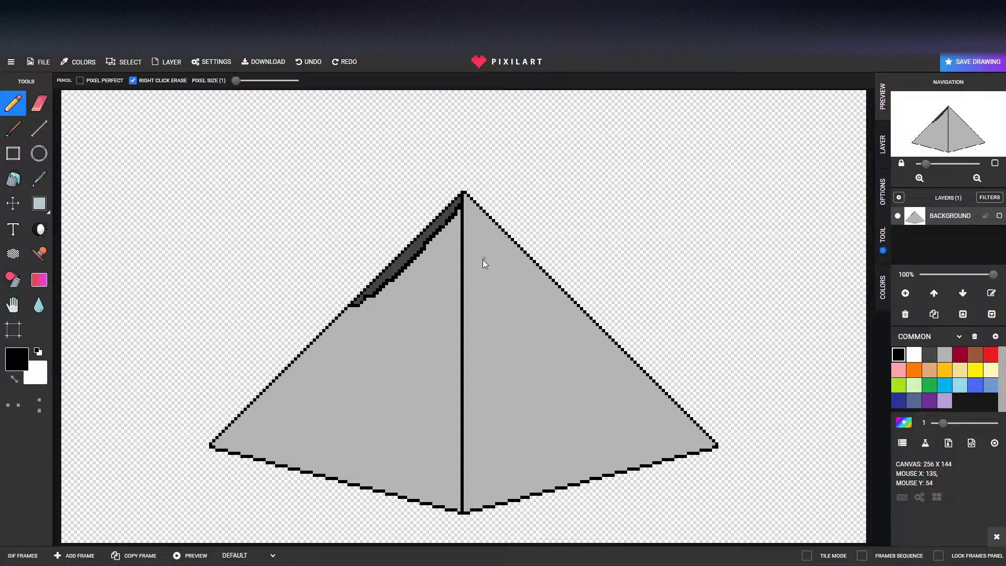
{"action": "key", "text": "p"}
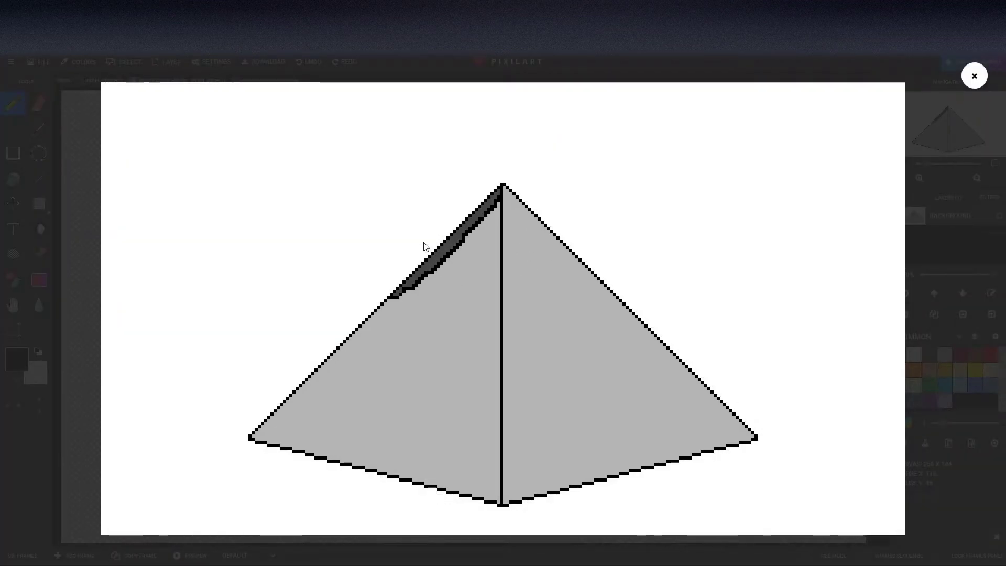
{"action": "left_click", "coordinate": [974, 77]}
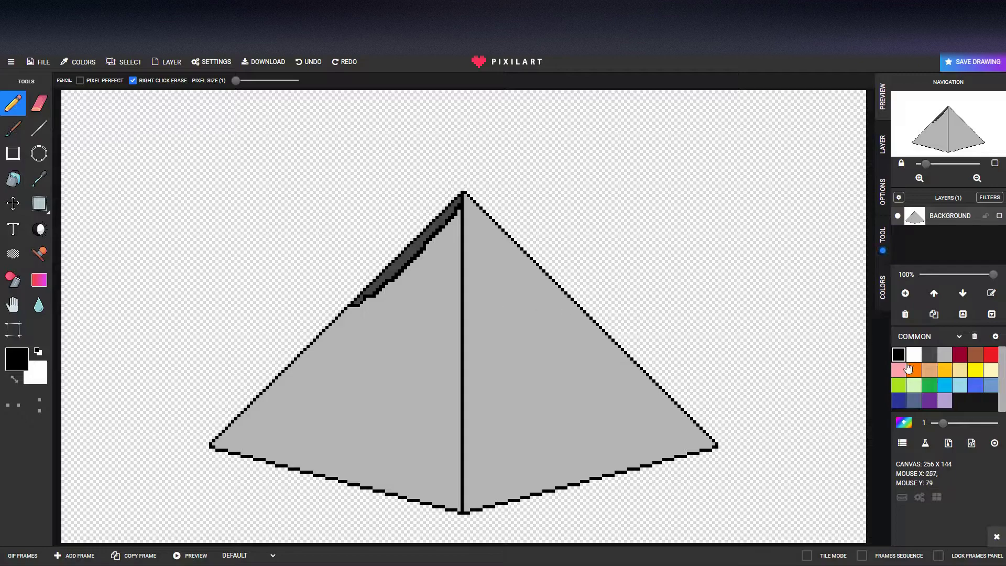
Step: Fill both pyramid faces with golden yellow from the palette
{"action": "left_click", "coordinate": [944, 370]}
{"action": "left_click", "coordinate": [39, 103]}
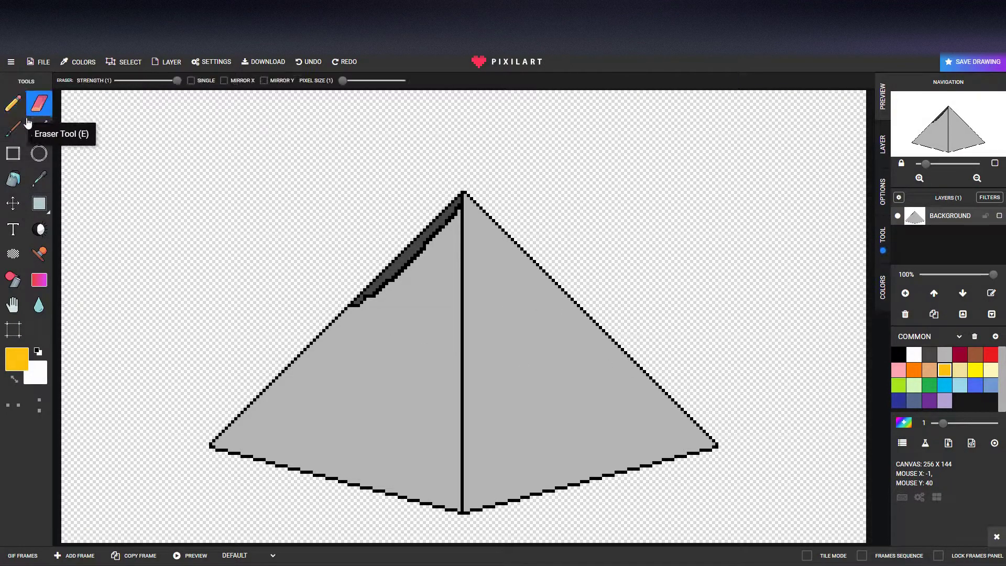
{"action": "left_click", "coordinate": [13, 178]}
{"action": "left_click", "coordinate": [377, 357]}
{"action": "left_click", "coordinate": [467, 360]}
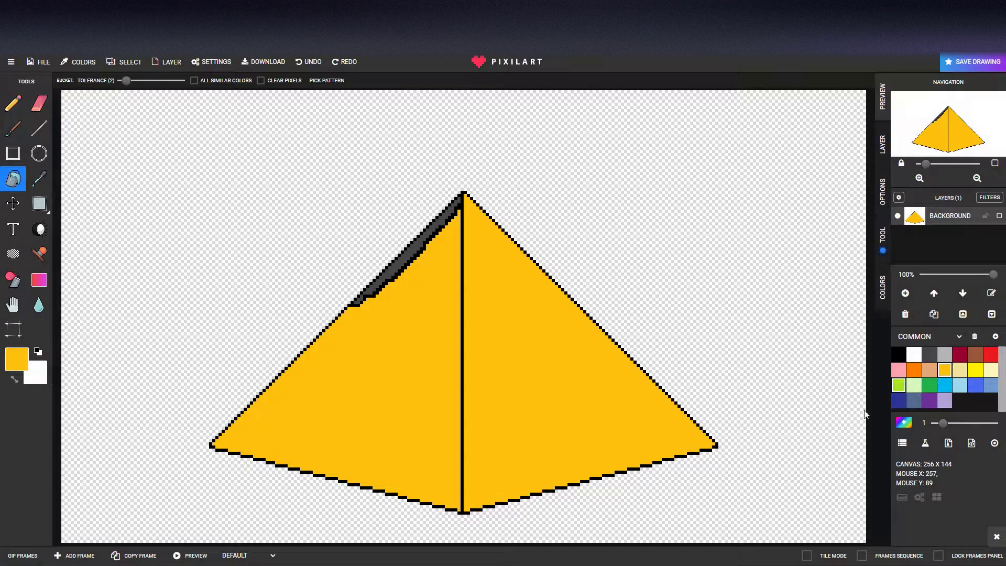
Step: Fill the shadow strip near the apex with a custom dark gold, refining the shade to d1a11e
{"action": "left_click", "coordinate": [903, 422]}
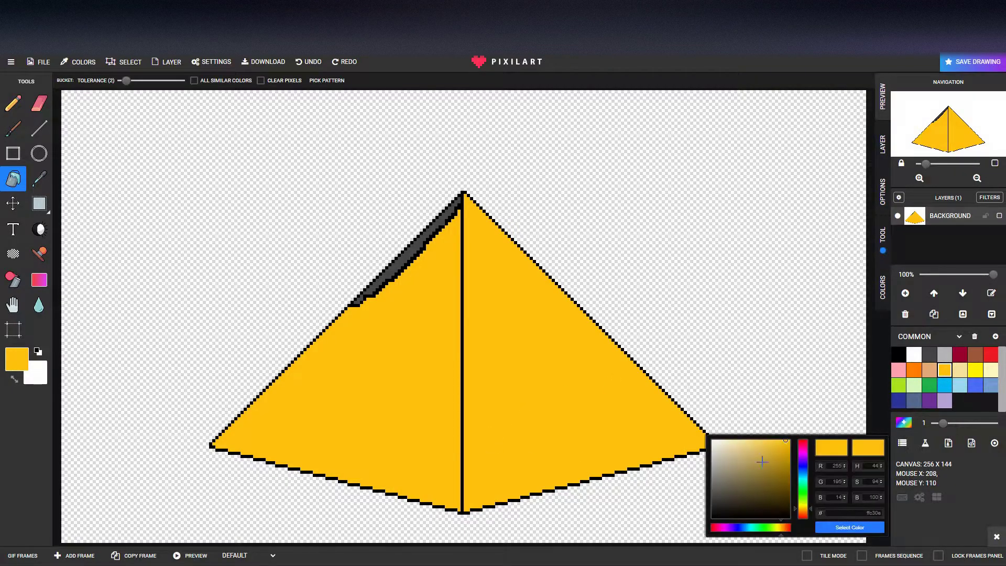
{"action": "left_click_drag", "start_coordinate": [788, 439], "coordinate": [779, 463]}
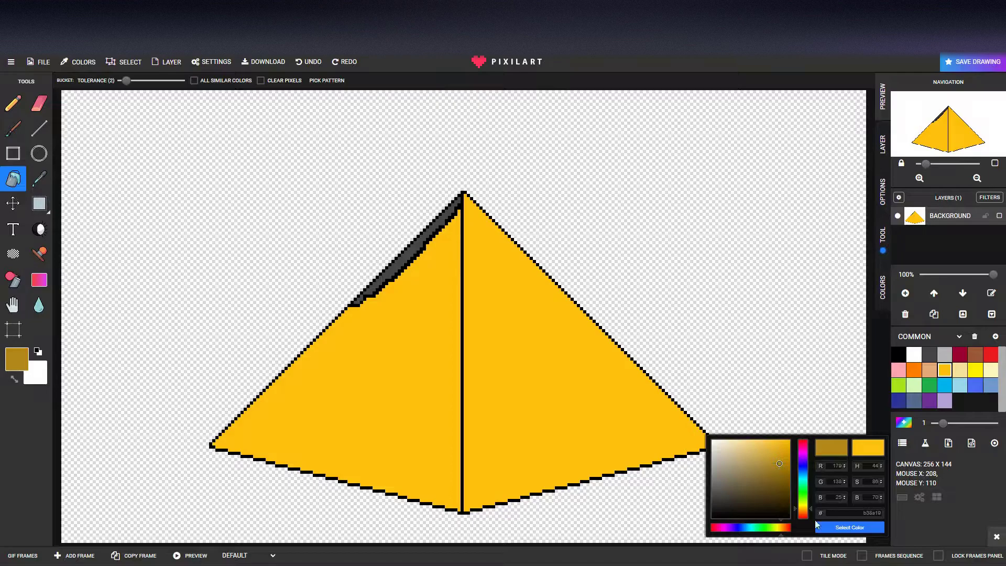
{"action": "left_click", "coordinate": [849, 527]}
{"action": "left_click", "coordinate": [419, 253]}
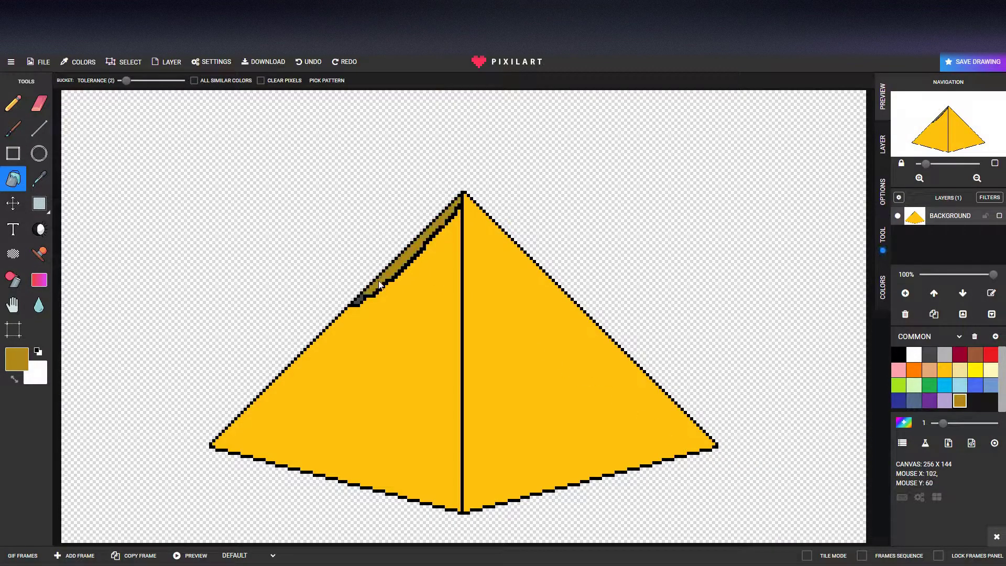
{"action": "left_click", "coordinate": [359, 300]}
{"action": "left_click", "coordinate": [903, 422]}
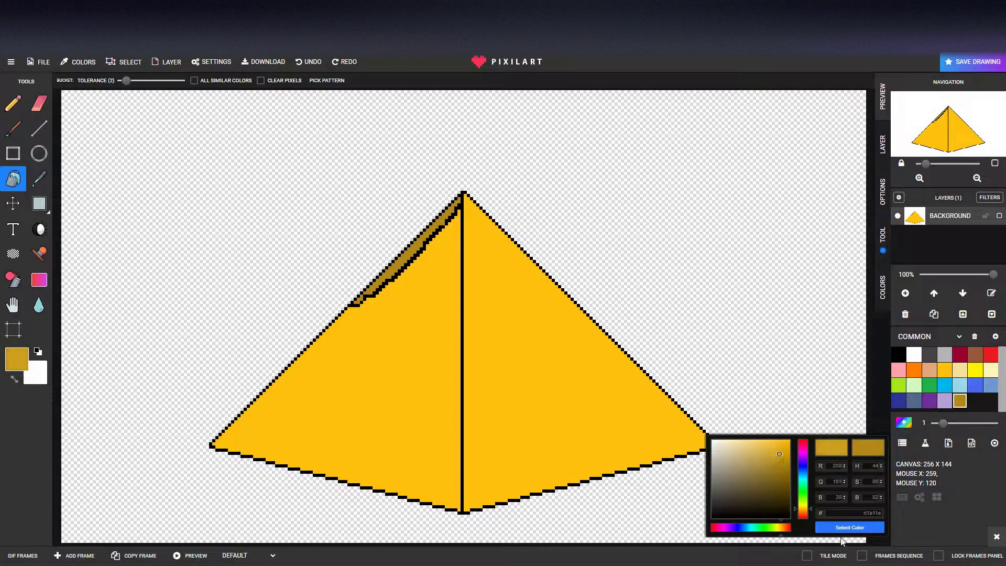
{"action": "left_click", "coordinate": [833, 527]}
{"action": "left_click", "coordinate": [394, 276]}
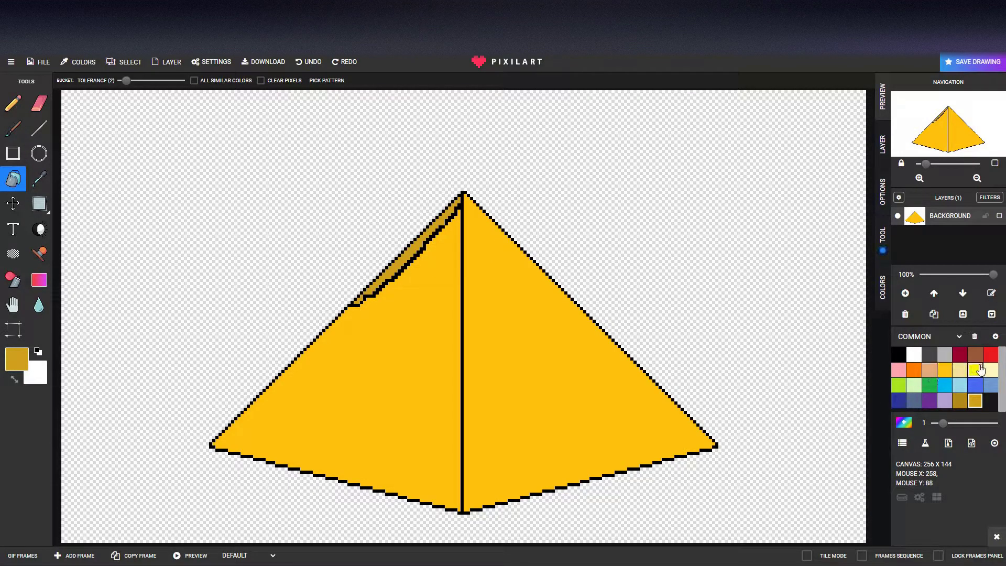
Step: Mix a custom brownish orange by shifting the gold's hue and fill both pyramid faces with it
{"action": "left_click", "coordinate": [903, 422]}
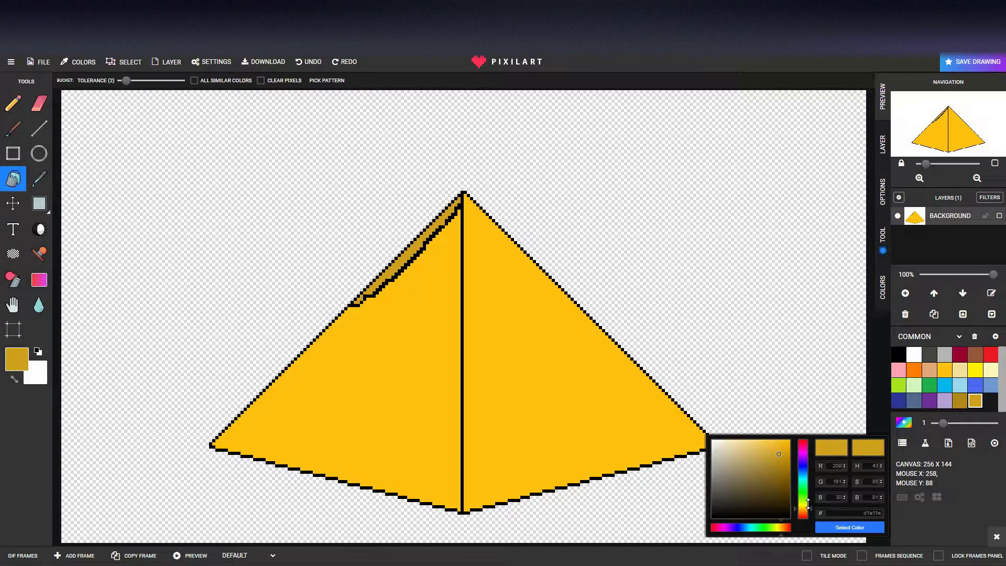
{"action": "left_click_drag", "start_coordinate": [801, 516], "coordinate": [800, 510]}
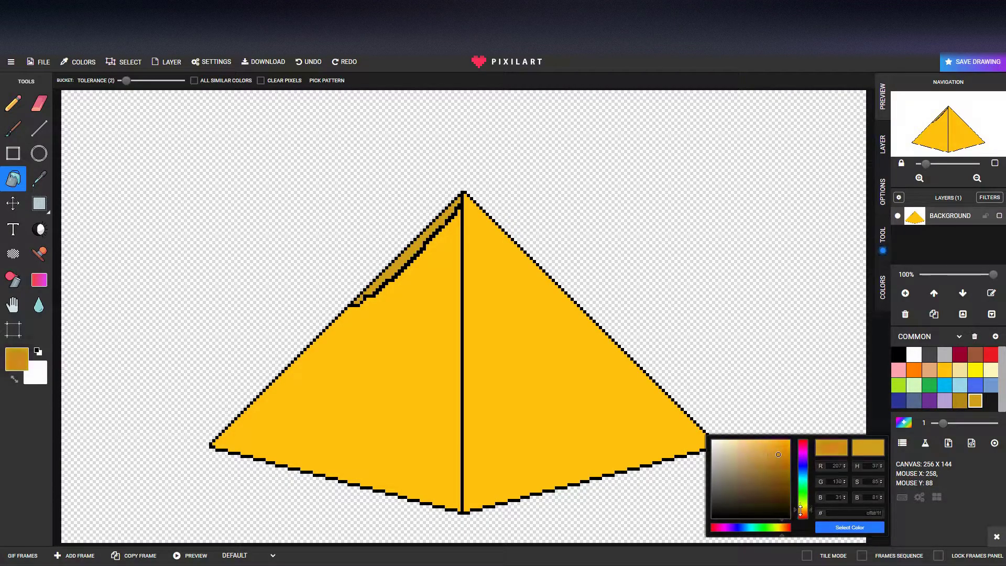
{"action": "left_click", "coordinate": [849, 527]}
{"action": "left_click", "coordinate": [544, 354]}
{"action": "left_click", "coordinate": [448, 253]}
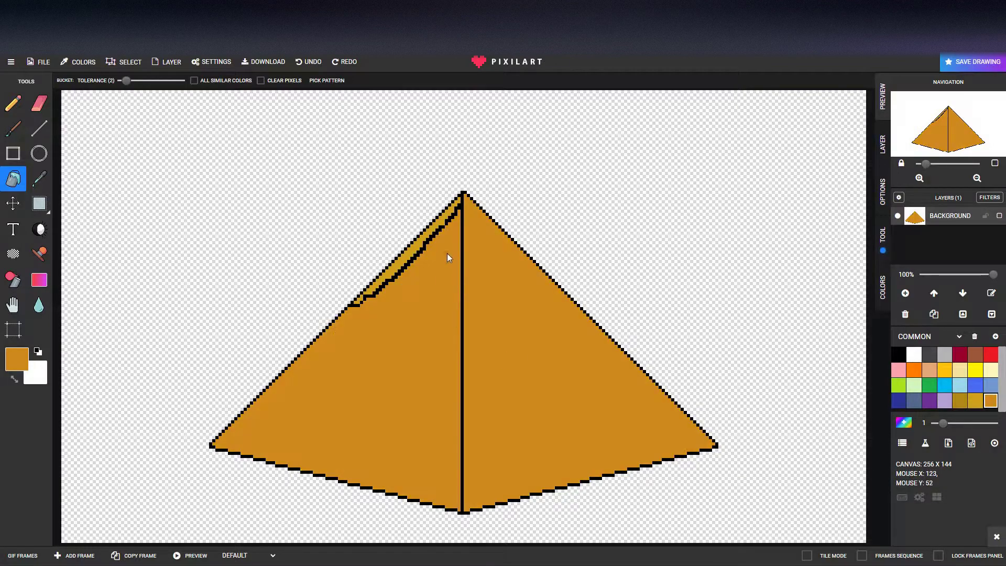
Step: Mix a slightly brighter custom orange from the current brownish orange and fill both pyramid faces with it
{"action": "left_click", "coordinate": [905, 424]}
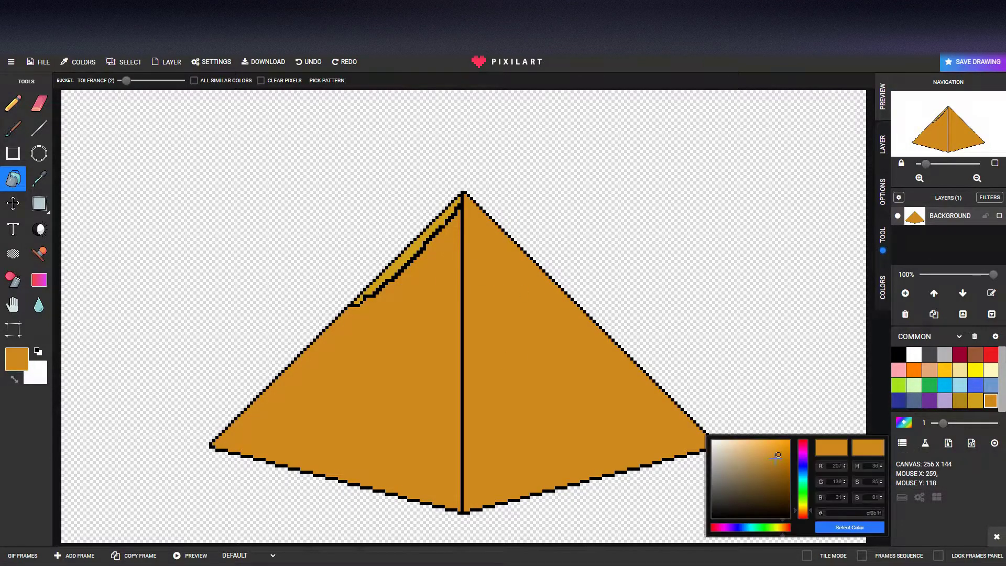
{"action": "left_click_drag", "start_coordinate": [779, 454], "coordinate": [777, 448]}
{"action": "left_click", "coordinate": [849, 527]}
{"action": "left_click", "coordinate": [535, 391]}
{"action": "left_click", "coordinate": [450, 379]}
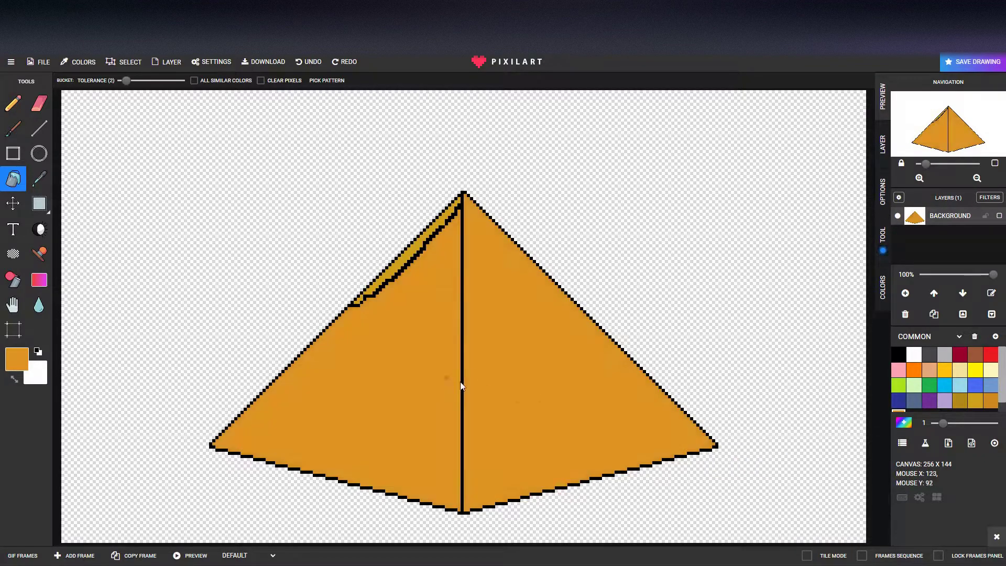
Step: Mix the darker custom brown c28121 and fill the shadow strip near the apex with it
{"action": "left_click", "coordinate": [903, 422]}
{"action": "left_click", "coordinate": [777, 459]}
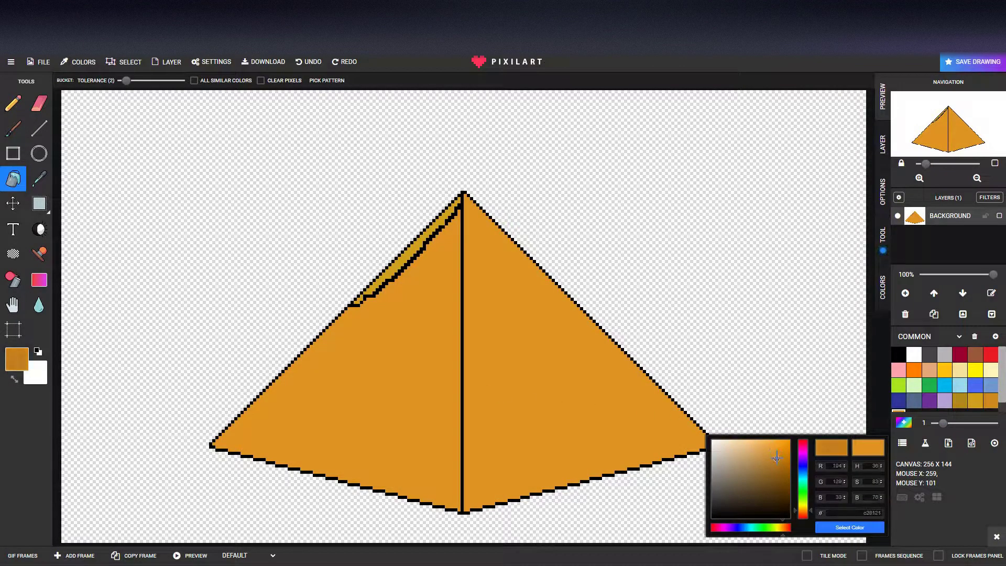
{"action": "left_click", "coordinate": [851, 528]}
{"action": "left_click", "coordinate": [396, 271]}
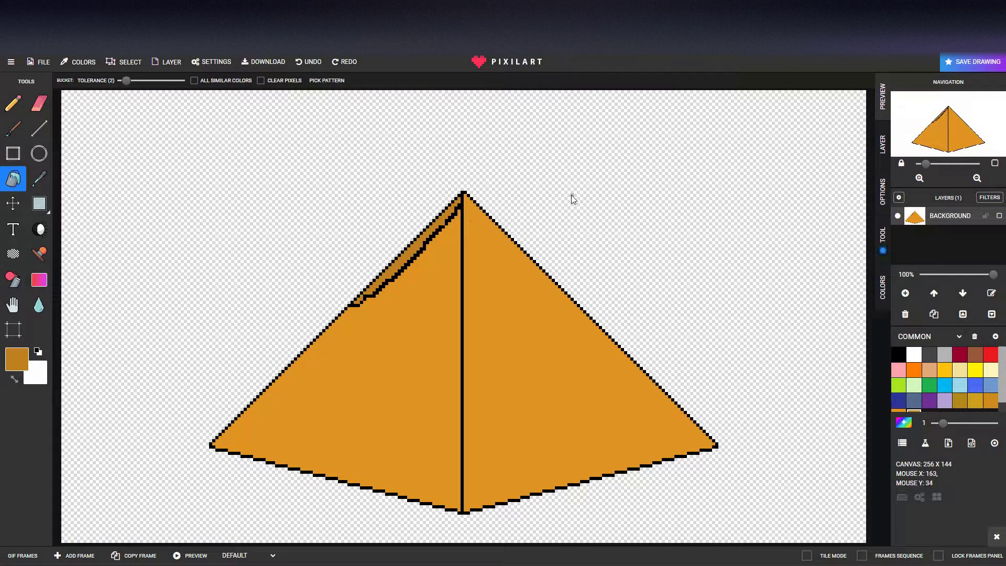
Step: Clean up the lower end of the shadow strip's inner edge and redraw it with the black Pencil
{"action": "left_click", "coordinate": [39, 104]}
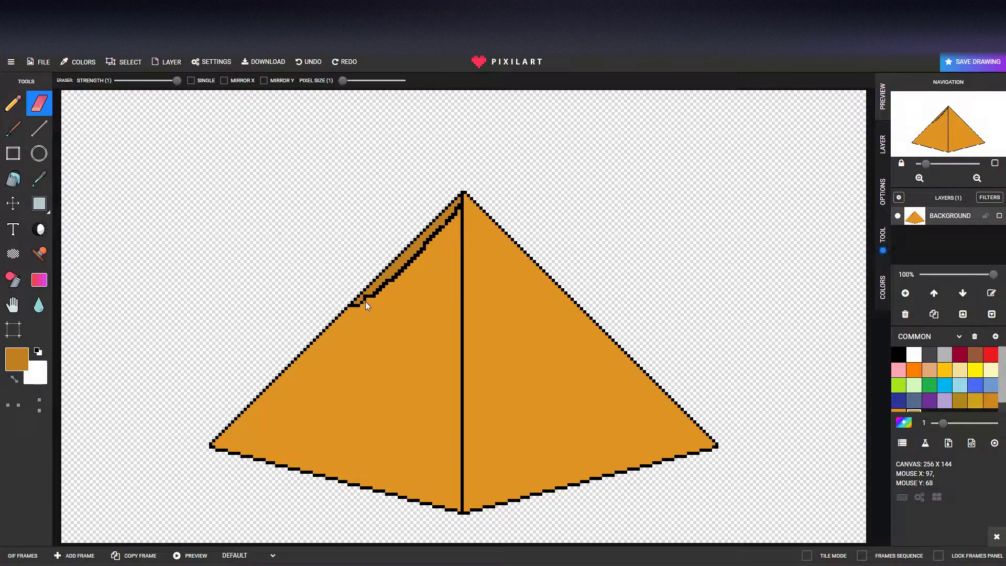
{"action": "left_click", "coordinate": [12, 103]}
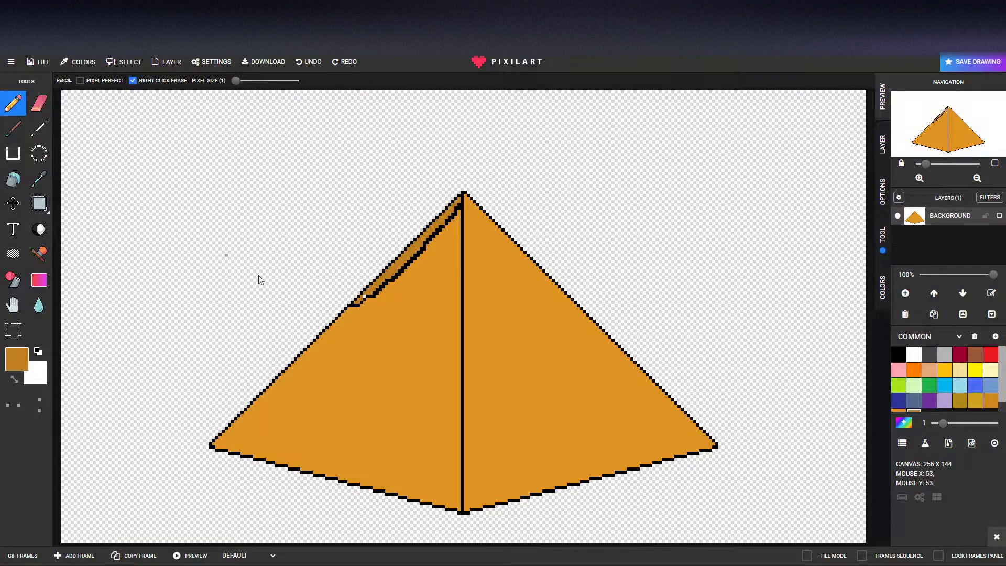
{"action": "left_click", "coordinate": [366, 295]}
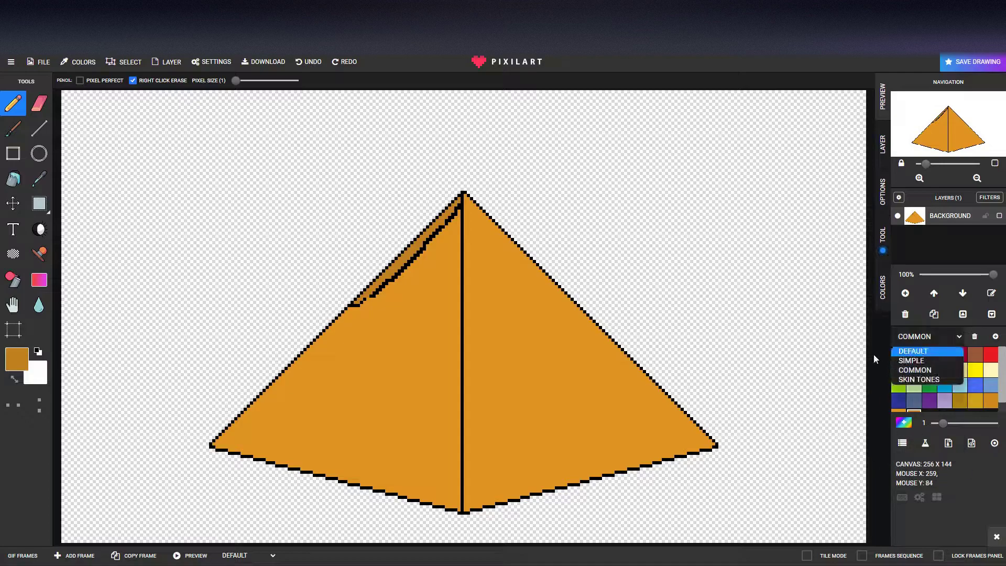
{"action": "left_click", "coordinate": [899, 354]}
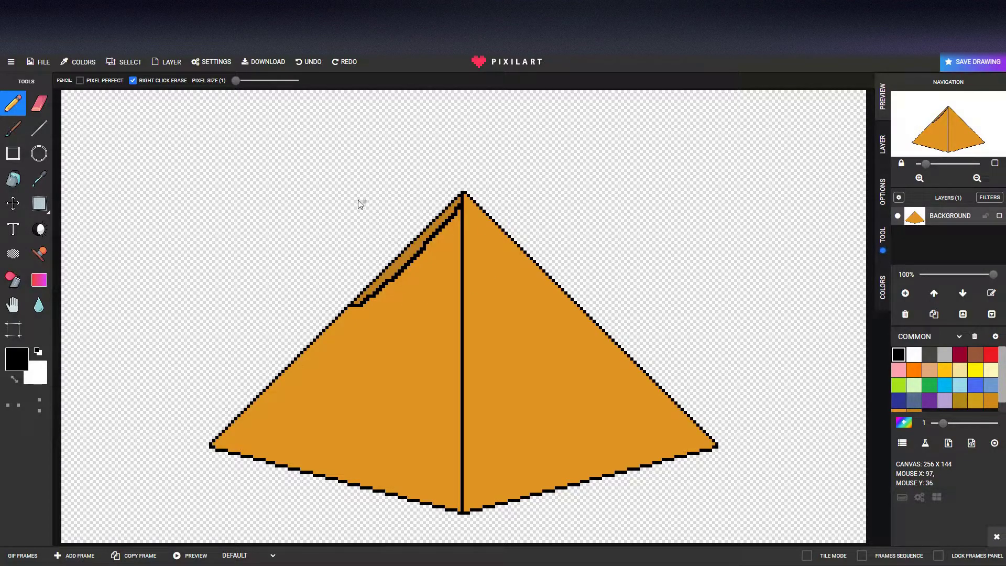
Step: Erase the shadow strip's inner outline with the Eraser at pixel size 8, finishing near the apex at pixel size 1
{"action": "left_click", "coordinate": [39, 103]}
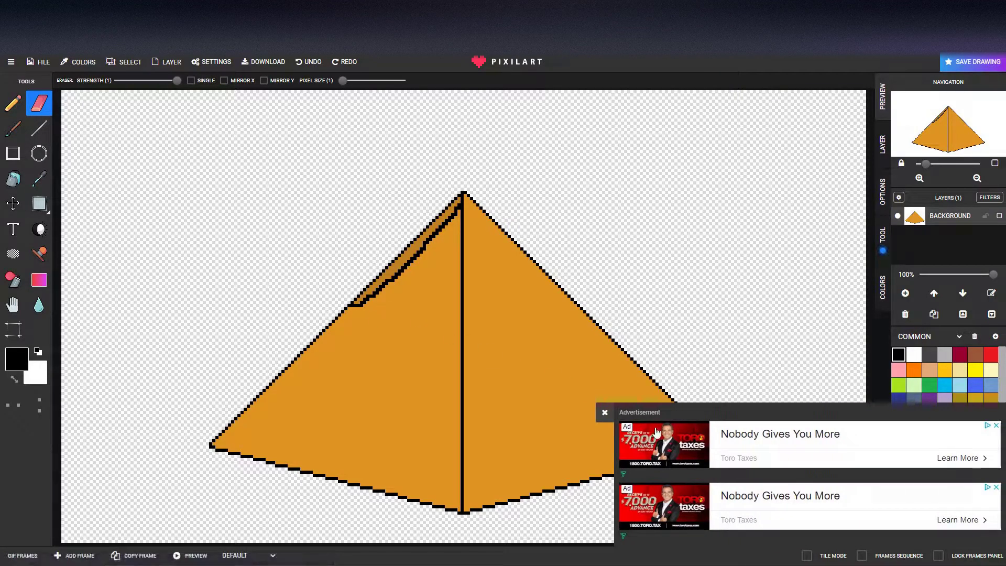
{"action": "left_click_drag", "start_coordinate": [342, 80], "coordinate": [360, 81]}
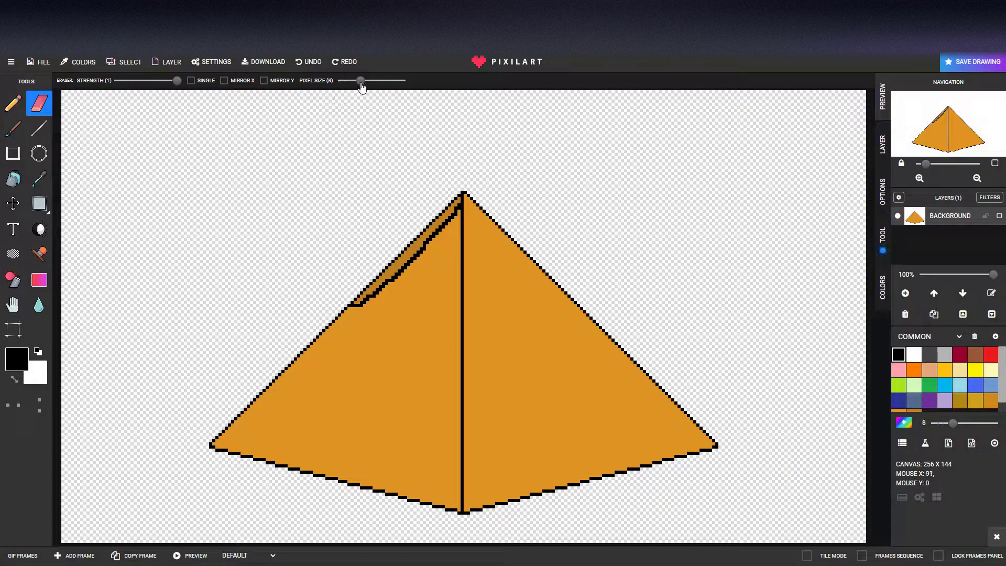
{"action": "left_click_drag", "start_coordinate": [369, 316], "coordinate": [403, 298]}
{"action": "left_click_drag", "start_coordinate": [434, 265], "coordinate": [445, 240]}
{"action": "left_click_drag", "start_coordinate": [360, 81], "coordinate": [341, 81]}
{"action": "mouse_move", "coordinate": [443, 222]}
{"action": "left_mouse_down"}
{"action": "mouse_move", "coordinate": [446, 231]}
{"action": "mouse_move", "coordinate": [457, 212]}
{"action": "left_mouse_up"}
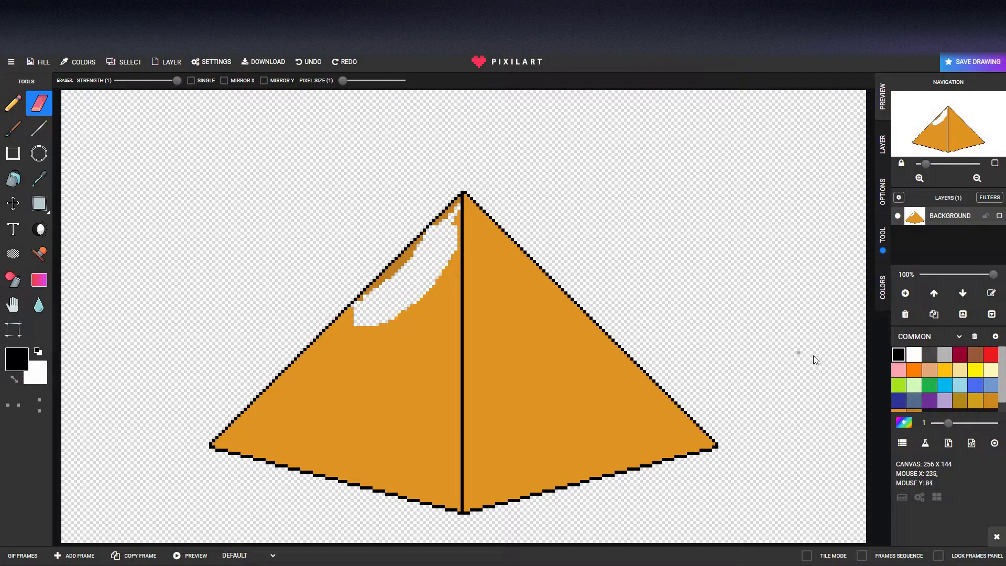
Step: Sample the orange from the pyramid's face and fill the erased area and leftover strip with it
{"action": "left_click", "coordinate": [46, 194]}
{"action": "left_click", "coordinate": [301, 373]}
{"action": "left_click", "coordinate": [13, 129]}
{"action": "left_click", "coordinate": [13, 179]}
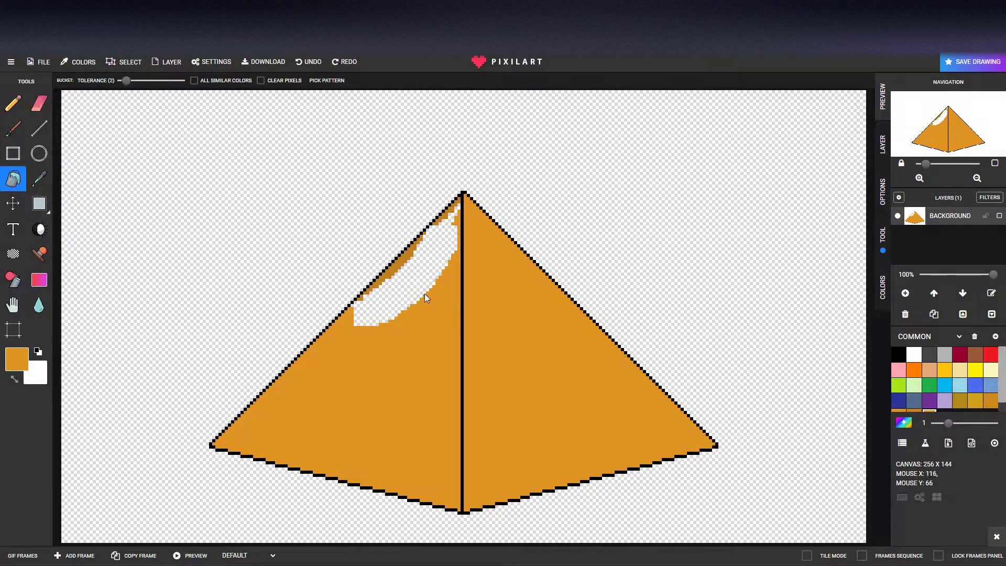
{"action": "left_click", "coordinate": [452, 219]}
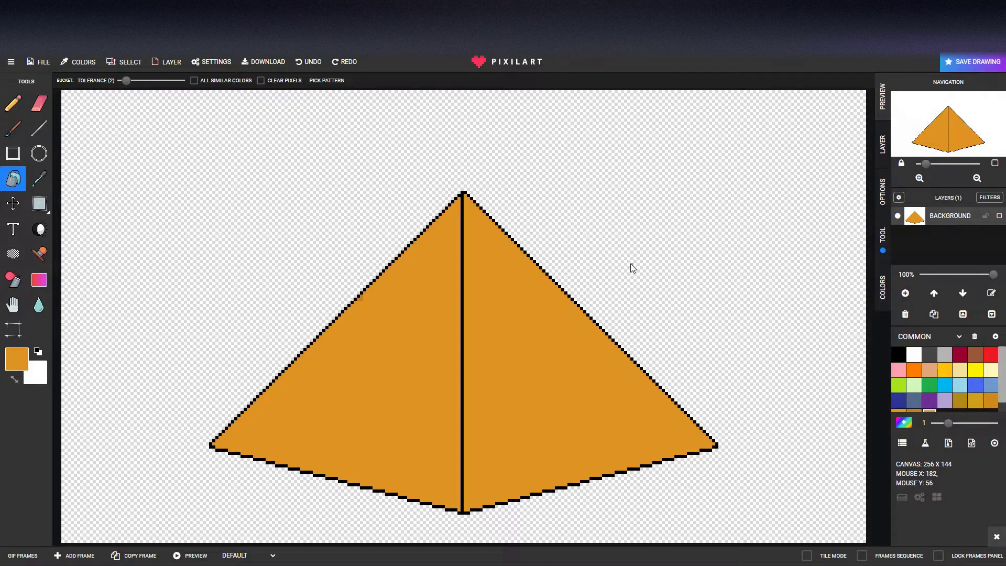
Step: Cover the vertical centre edge with a white line and draw a slanted black line from the apex to the base left of centre
{"action": "left_click", "coordinate": [13, 104]}
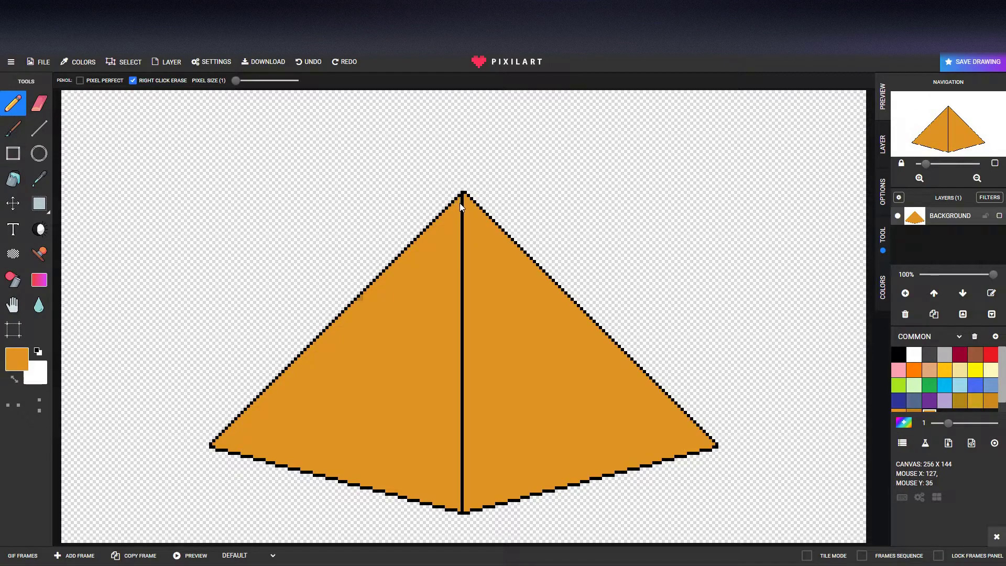
{"action": "left_click", "coordinate": [897, 355]}
{"action": "left_click", "coordinate": [39, 128]}
{"action": "left_click_drag", "start_coordinate": [462, 194], "coordinate": [463, 512]}
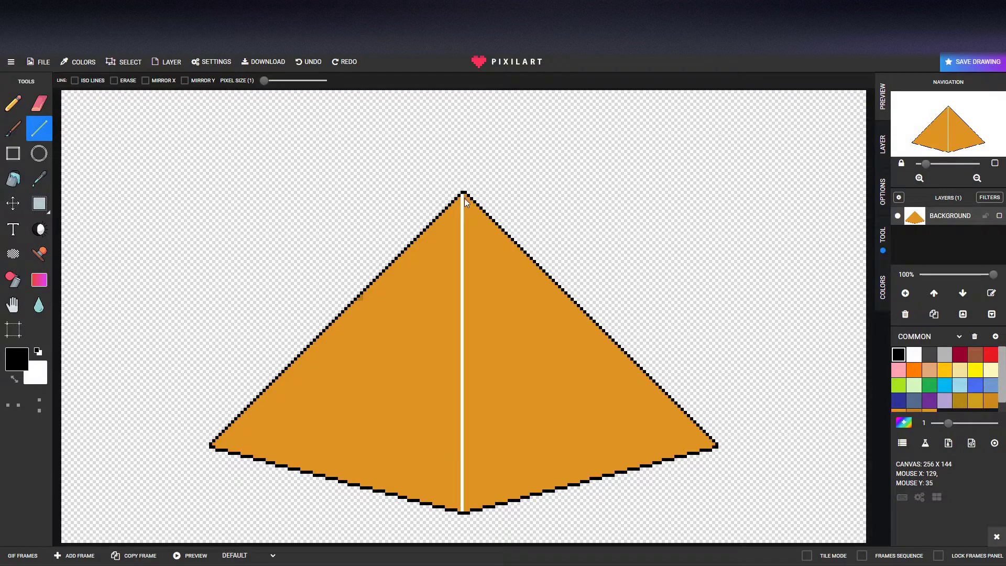
{"action": "left_click_drag", "start_coordinate": [464, 196], "coordinate": [429, 505]}
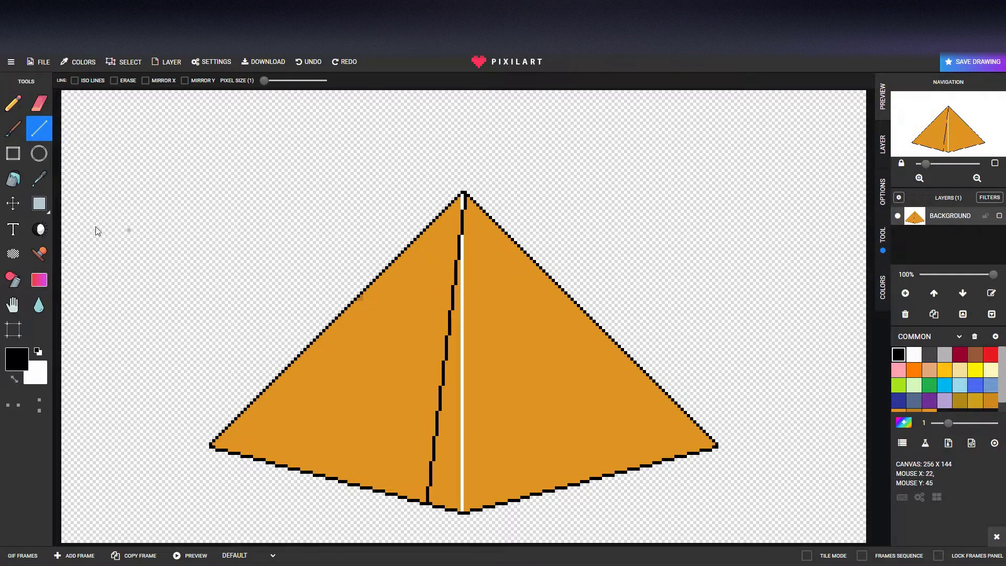
Step: Sample the face's orange and fill over the white centre line and the face right of the slanted edge
{"action": "key", "text": "i"}
{"action": "left_click", "coordinate": [395, 336]}
{"action": "left_click", "coordinate": [14, 179]}
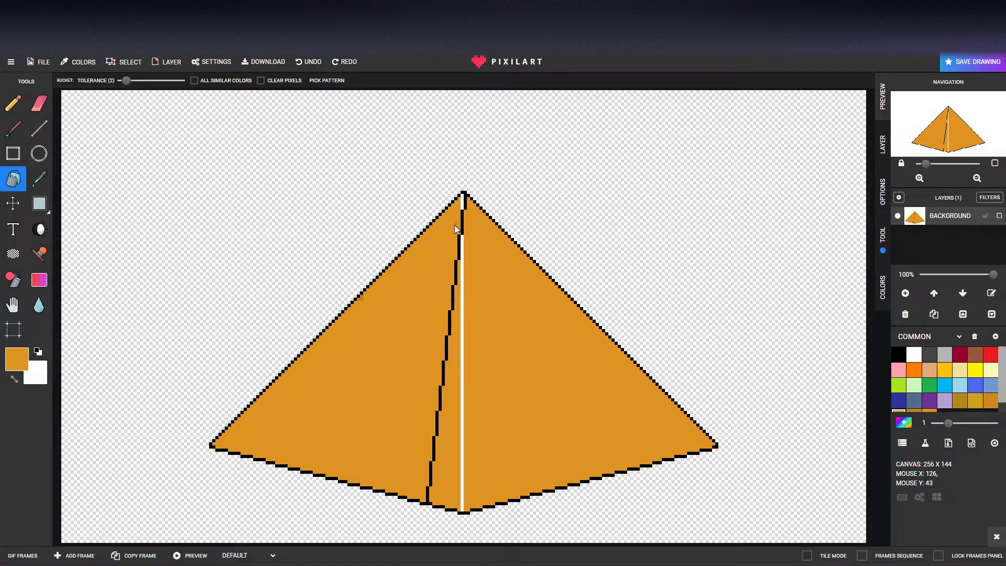
{"action": "left_click", "coordinate": [461, 274]}
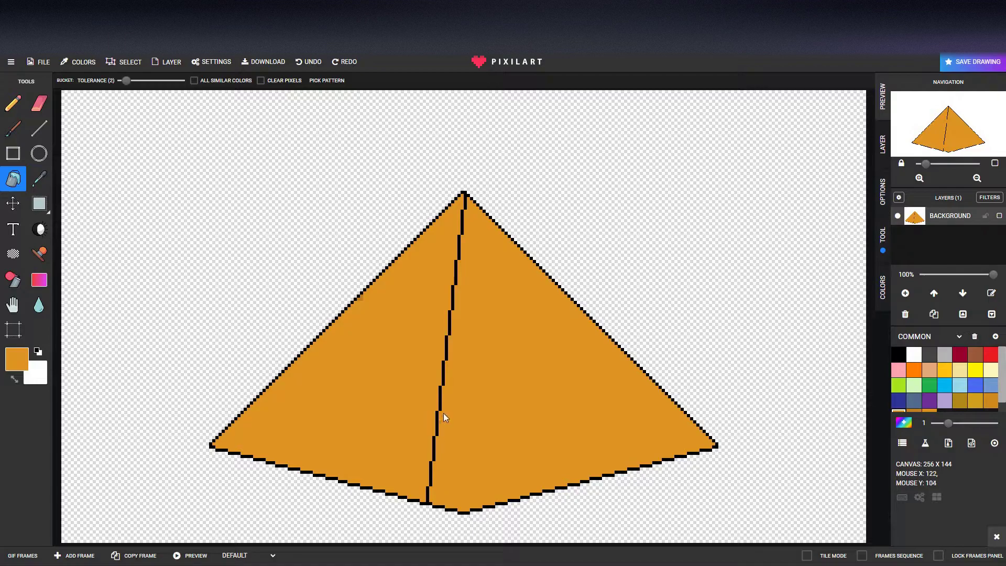
{"action": "right_click", "coordinate": [436, 491]}
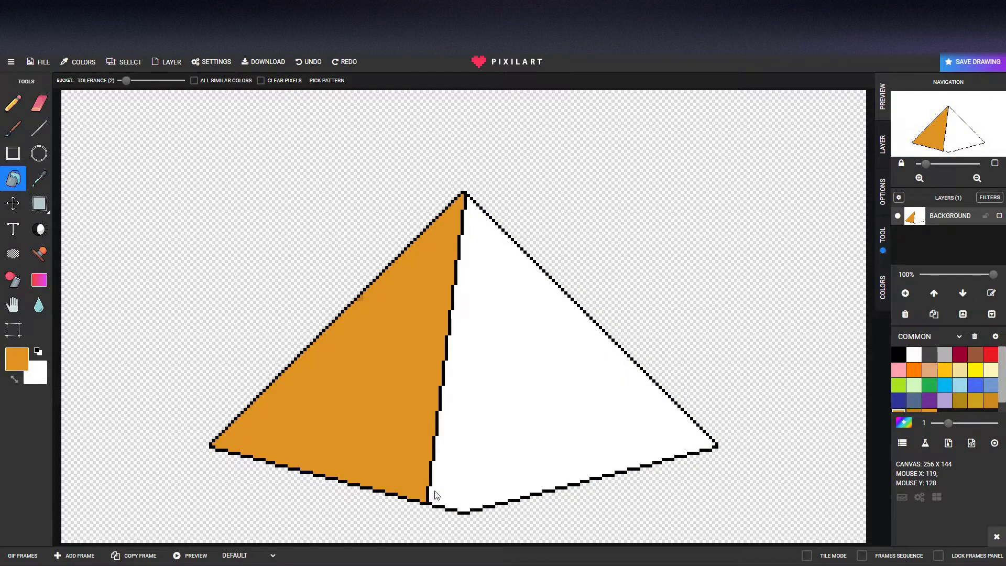
{"action": "left_click", "coordinate": [531, 381]}
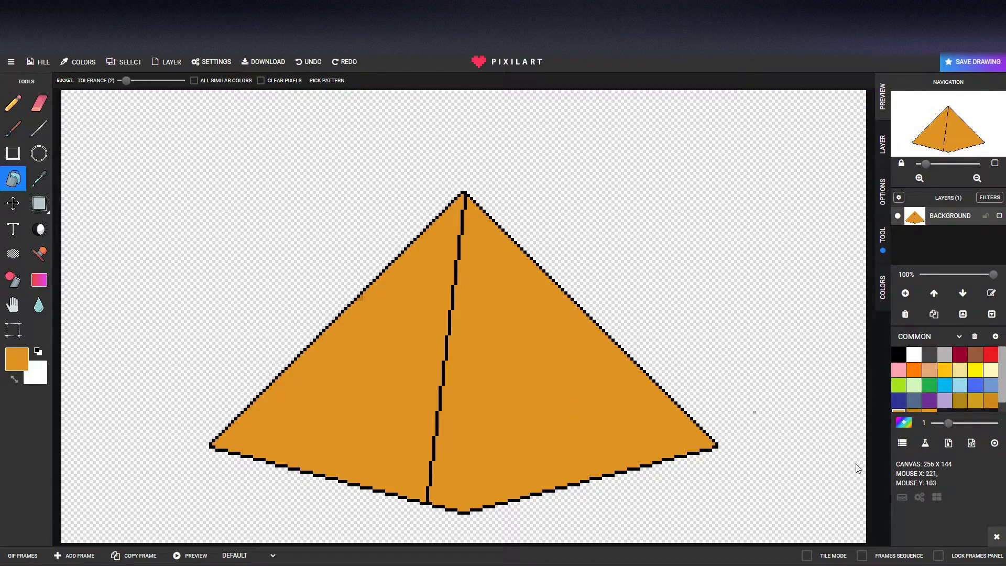
Step: Mix a custom dark green by shifting the hue and darkening the shade, and fill both pyramid faces with it
{"action": "left_click", "coordinate": [904, 423]}
{"action": "left_click_drag", "start_coordinate": [805, 490], "coordinate": [804, 478]}
{"action": "left_click", "coordinate": [779, 452]}
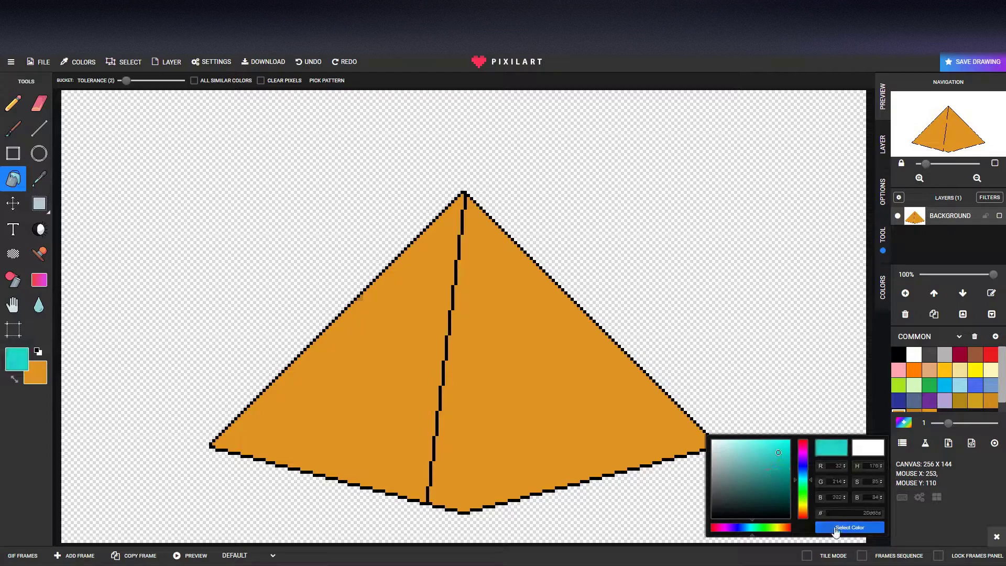
{"action": "left_click", "coordinate": [781, 474]}
{"action": "left_click_drag", "start_coordinate": [800, 483], "coordinate": [800, 480]}
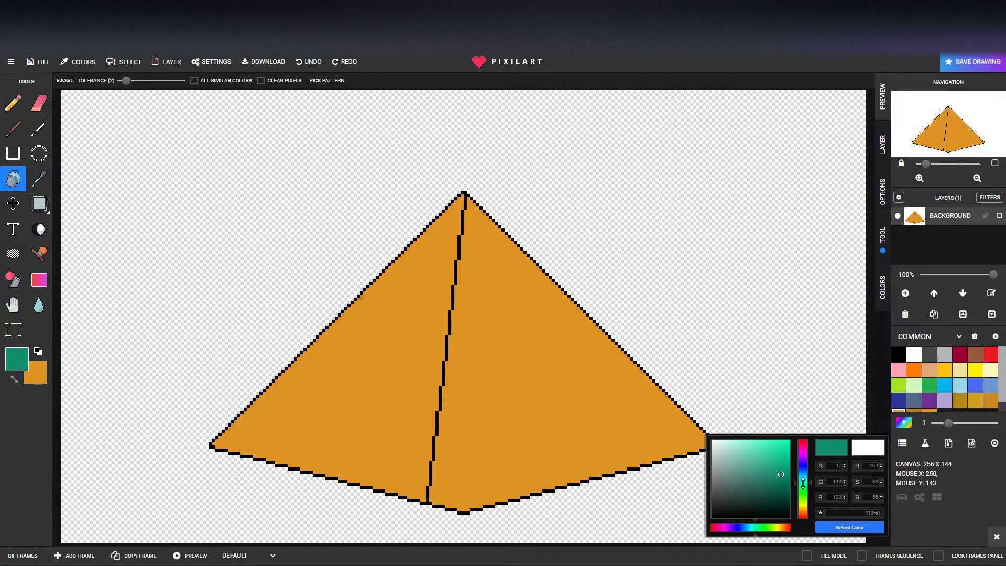
{"action": "left_click", "coordinate": [838, 527]}
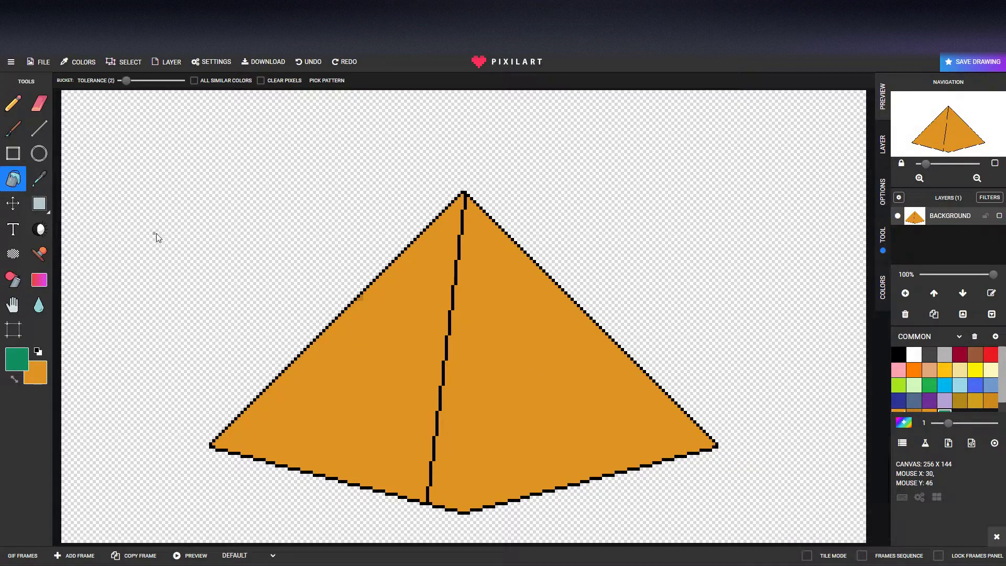
{"action": "left_click", "coordinate": [519, 366]}
{"action": "left_click", "coordinate": [361, 297]}
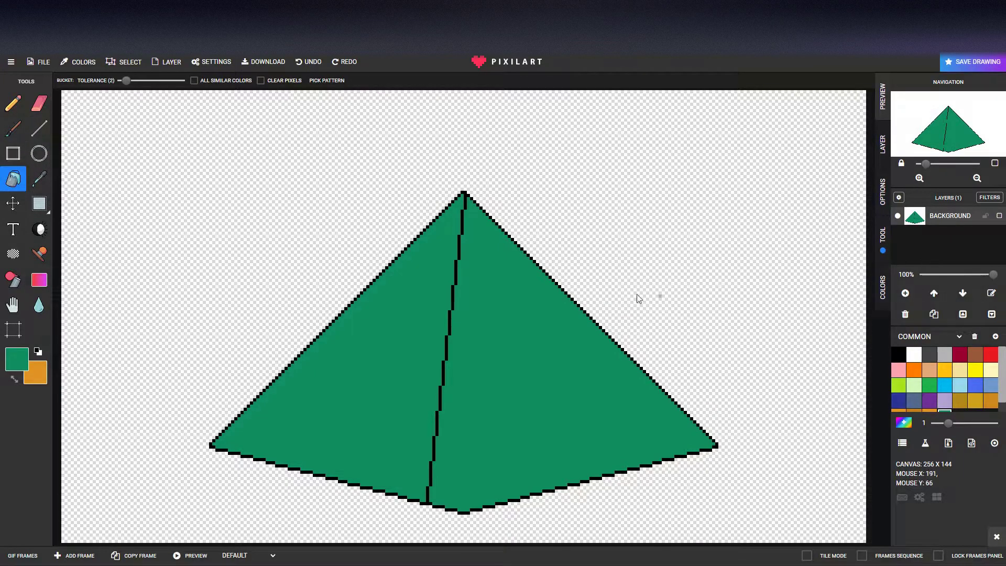
Step: Switch to the Pencil with both the primary and secondary colours set to black
{"action": "left_click", "coordinate": [13, 103]}
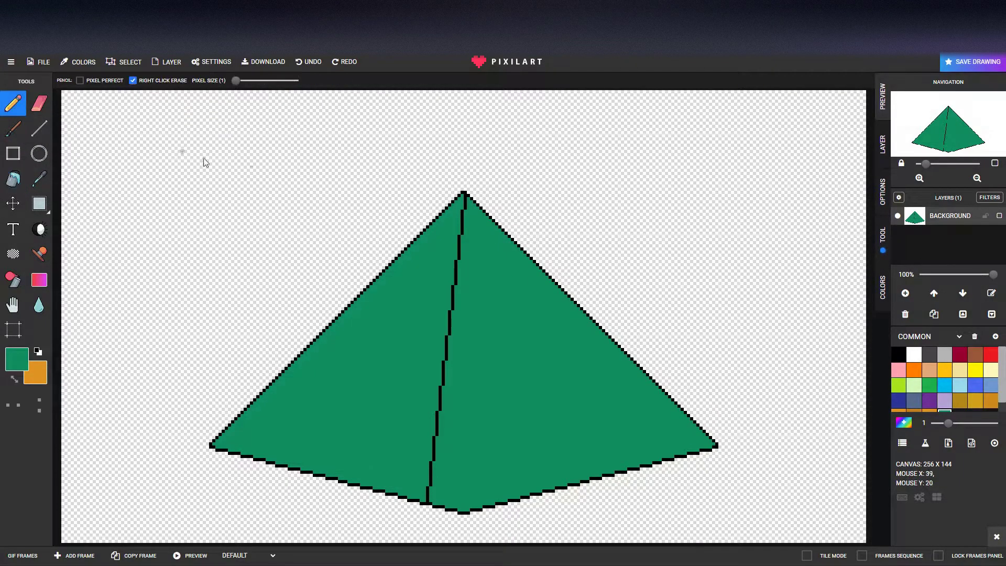
{"action": "left_click", "coordinate": [899, 355]}
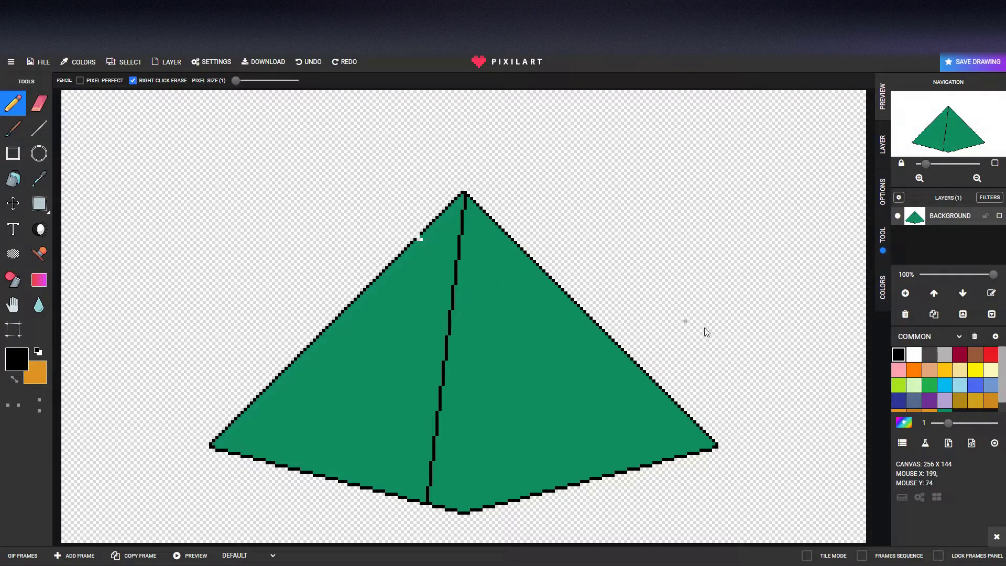
{"action": "right_click", "coordinate": [898, 357]}
Step: Sketch a freehand black oval around the pyramid's apex with three pointed bumps on top
{"action": "left_click_drag", "start_coordinate": [412, 239], "coordinate": [422, 243]}
{"action": "mouse_move", "coordinate": [517, 255]}
{"action": "left_mouse_down"}
{"action": "mouse_move", "coordinate": [542, 236]}
{"action": "mouse_move", "coordinate": [540, 218]}
{"action": "mouse_move", "coordinate": [508, 186]}
{"action": "mouse_move", "coordinate": [434, 190]}
{"action": "mouse_move", "coordinate": [404, 219]}
{"action": "mouse_move", "coordinate": [414, 240]}
{"action": "left_mouse_up"}
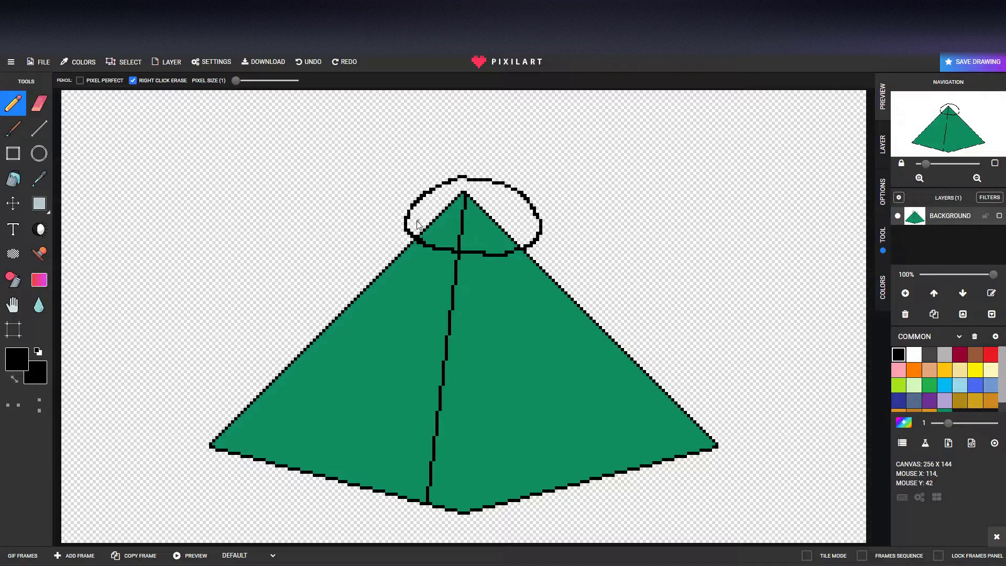
{"action": "mouse_move", "coordinate": [419, 199]}
{"action": "left_mouse_down"}
{"action": "mouse_move", "coordinate": [426, 173]}
{"action": "mouse_move", "coordinate": [433, 188]}
{"action": "mouse_move", "coordinate": [468, 162]}
{"action": "mouse_move", "coordinate": [493, 181]}
{"action": "mouse_move", "coordinate": [523, 164]}
{"action": "mouse_move", "coordinate": [529, 194]}
{"action": "left_mouse_up"}
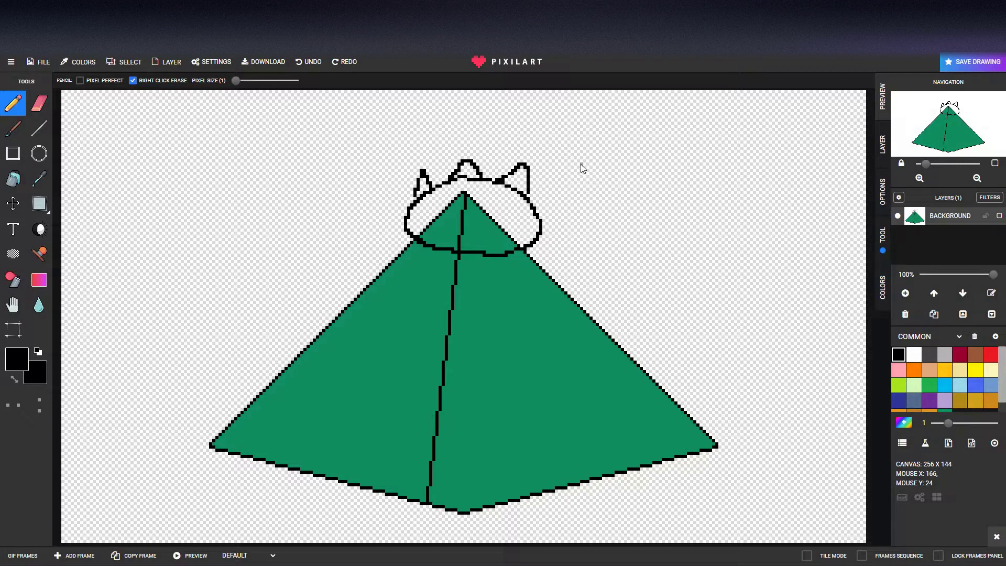
Step: Undo the freehand oval and bumps around the apex
{"action": "key", "text": "ctrl+z"}
{"action": "key", "text": "ctrl+z"}
{"action": "key", "text": "ctrl+z"}
{"action": "key", "text": "ctrl+z"}
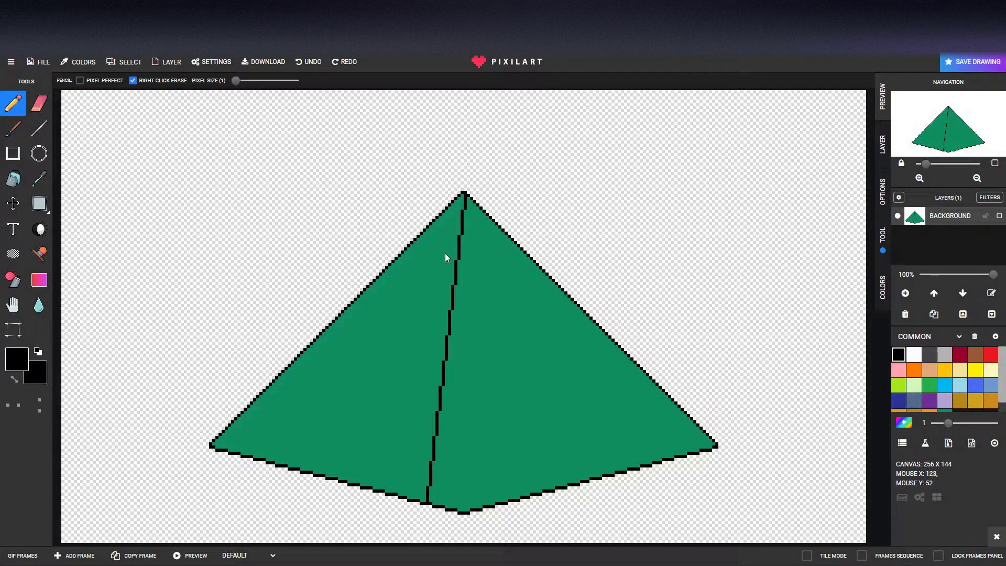
Step: Draw a horizontally mirrored black dome outline around the apex from straight lines and erase the extra pixels at its peak
{"action": "left_click", "coordinate": [38, 128]}
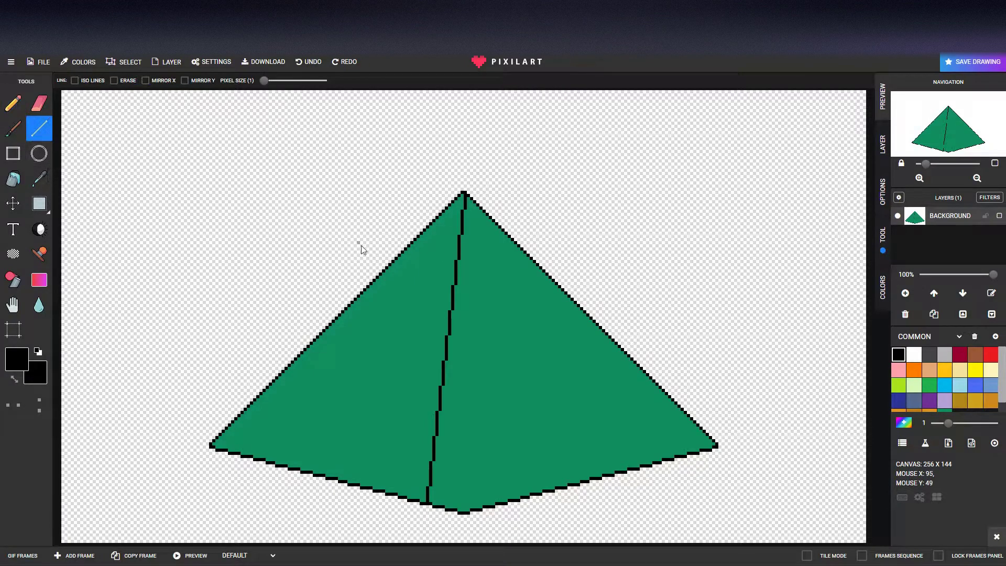
{"action": "left_click", "coordinate": [13, 405]}
{"action": "mouse_move", "coordinate": [424, 236]}
{"action": "left_mouse_down"}
{"action": "mouse_move", "coordinate": [461, 249]}
{"action": "mouse_move", "coordinate": [507, 239]}
{"action": "mouse_move", "coordinate": [528, 206]}
{"action": "mouse_move", "coordinate": [509, 181]}
{"action": "mouse_move", "coordinate": [468, 162]}
{"action": "left_mouse_up"}
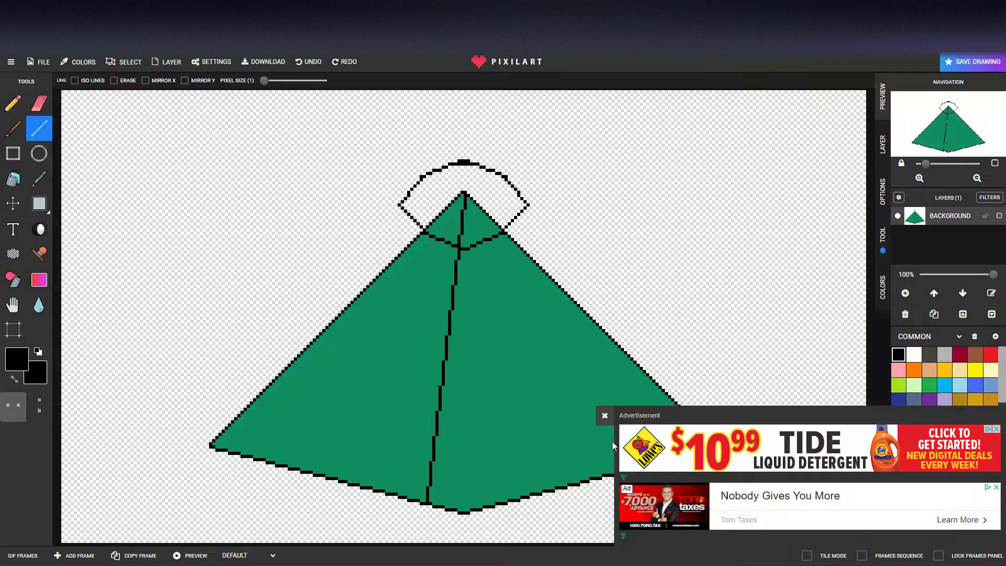
{"action": "left_click", "coordinate": [604, 415]}
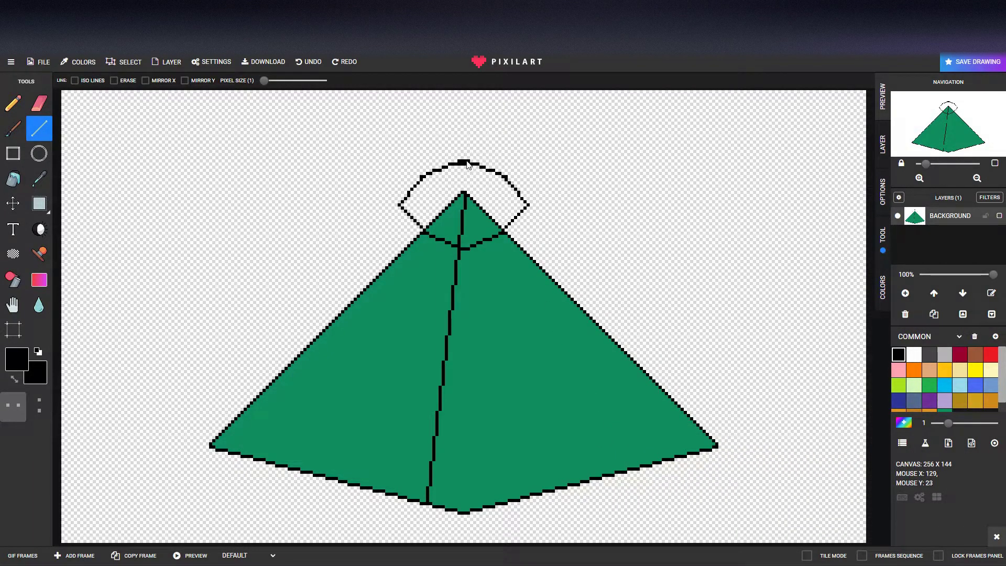
{"action": "left_click", "coordinate": [40, 103]}
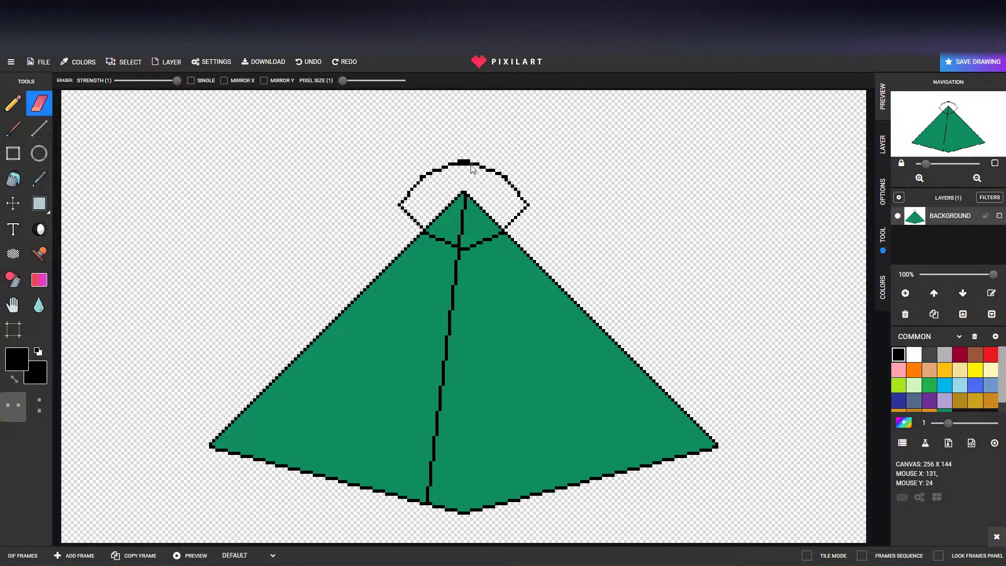
{"action": "left_click_drag", "start_coordinate": [468, 160], "coordinate": [459, 161]}
Step: Outline a slanted band in straight black lines from the dome down across the pyramid's left face, ending in a point below the base
{"action": "left_click", "coordinate": [39, 127]}
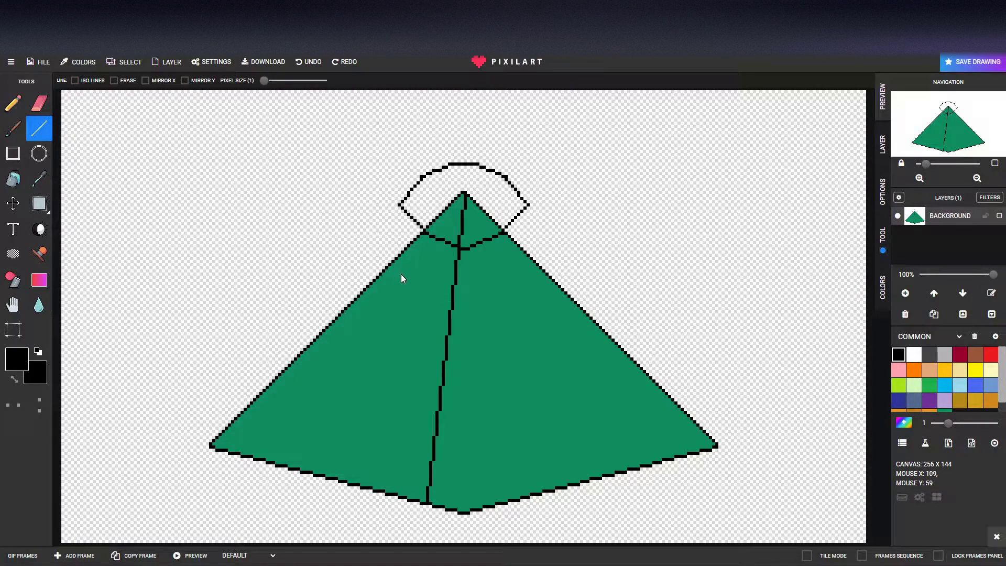
{"action": "left_click_drag", "start_coordinate": [315, 364], "coordinate": [289, 408]}
{"action": "key", "text": "ctrl+z"}
{"action": "mouse_move", "coordinate": [401, 206]}
{"action": "left_mouse_down"}
{"action": "mouse_move", "coordinate": [395, 244]}
{"action": "mouse_move", "coordinate": [413, 219]}
{"action": "mouse_move", "coordinate": [267, 444]}
{"action": "left_mouse_up"}
{"action": "left_click_drag", "start_coordinate": [469, 255], "coordinate": [302, 500]}
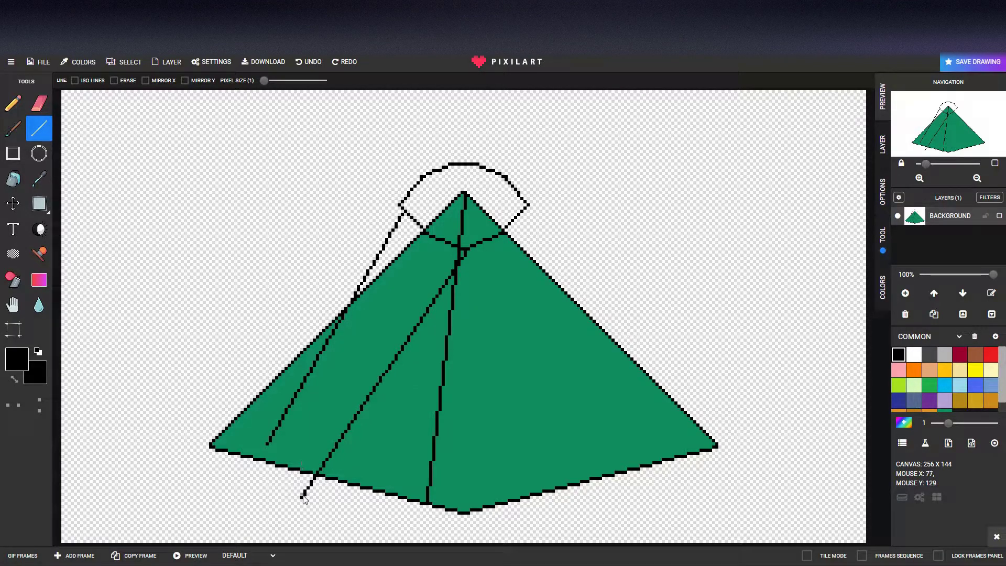
{"action": "key", "text": "ctrl+z"}
{"action": "left_click_drag", "start_coordinate": [470, 250], "coordinate": [309, 468]}
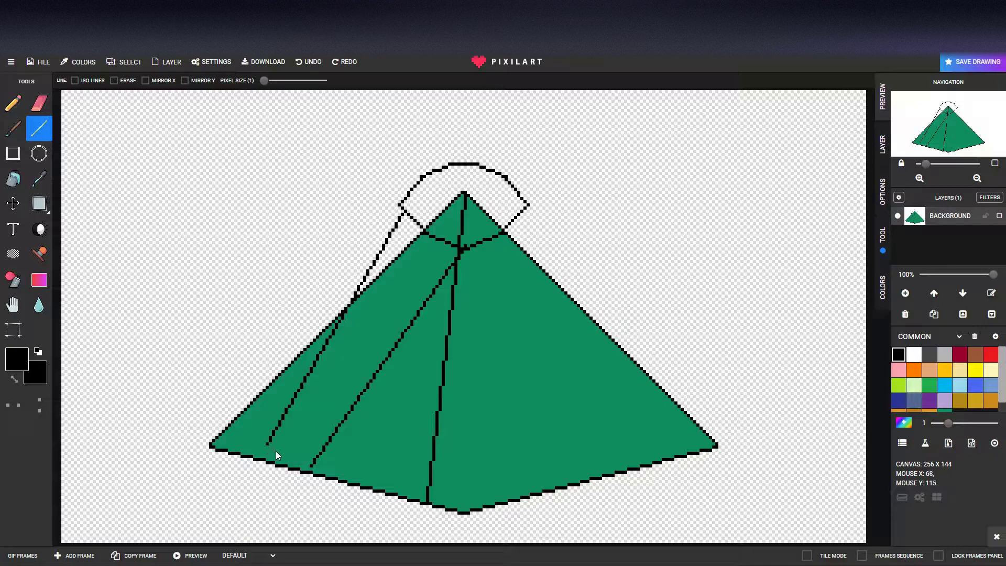
{"action": "mouse_move", "coordinate": [268, 447]}
{"action": "left_mouse_down"}
{"action": "mouse_move", "coordinate": [304, 471]}
{"action": "mouse_move", "coordinate": [262, 488]}
{"action": "mouse_move", "coordinate": [253, 505]}
{"action": "left_mouse_up"}
{"action": "left_click_drag", "start_coordinate": [312, 464], "coordinate": [239, 521]}
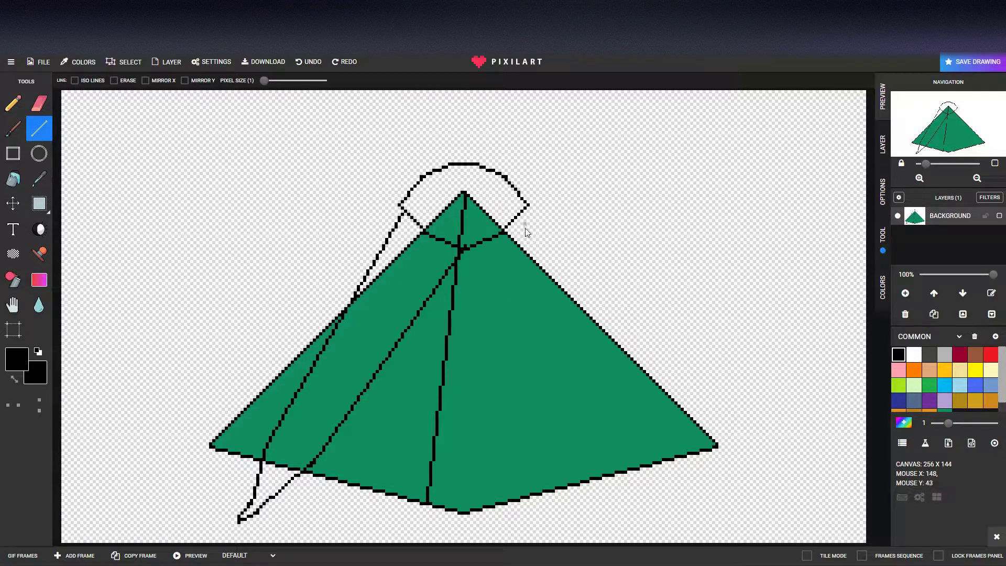
Step: Fill the dome with yellow, erase the pyramid's apex lines inside it, and fill the resulting gaps with yellow
{"action": "left_click", "coordinate": [975, 370]}
{"action": "left_click", "coordinate": [13, 178]}
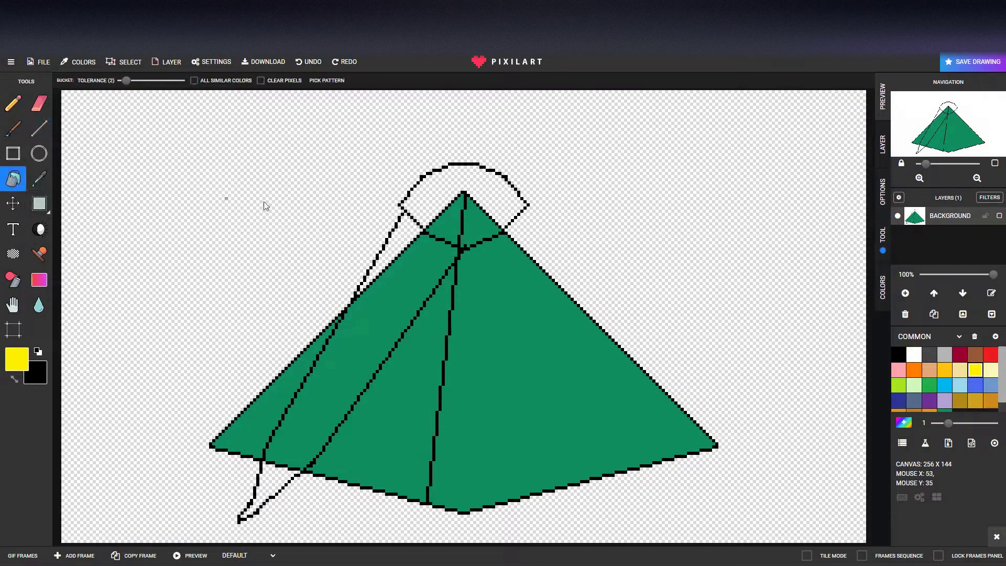
{"action": "left_click", "coordinate": [443, 197]}
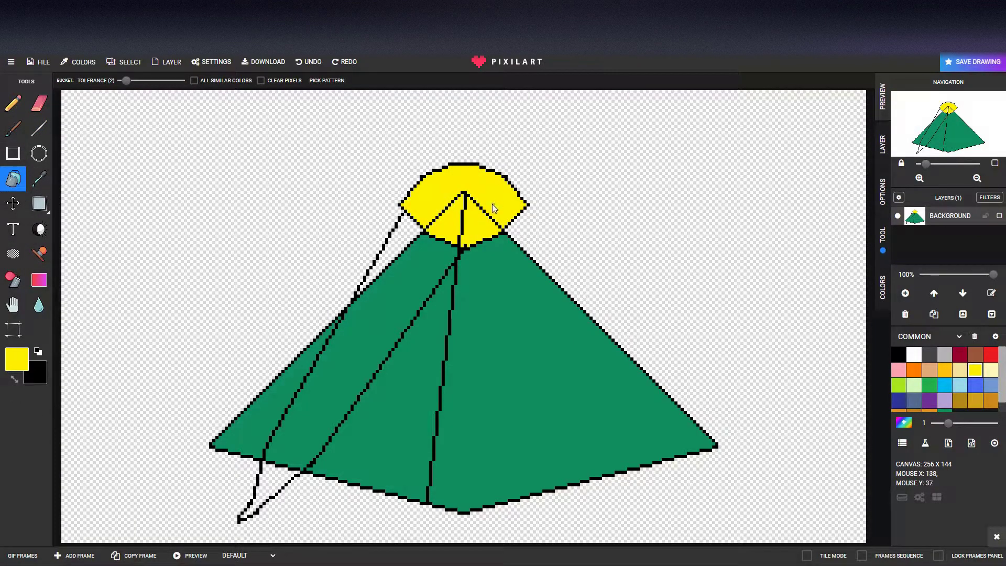
{"action": "left_click", "coordinate": [40, 103]}
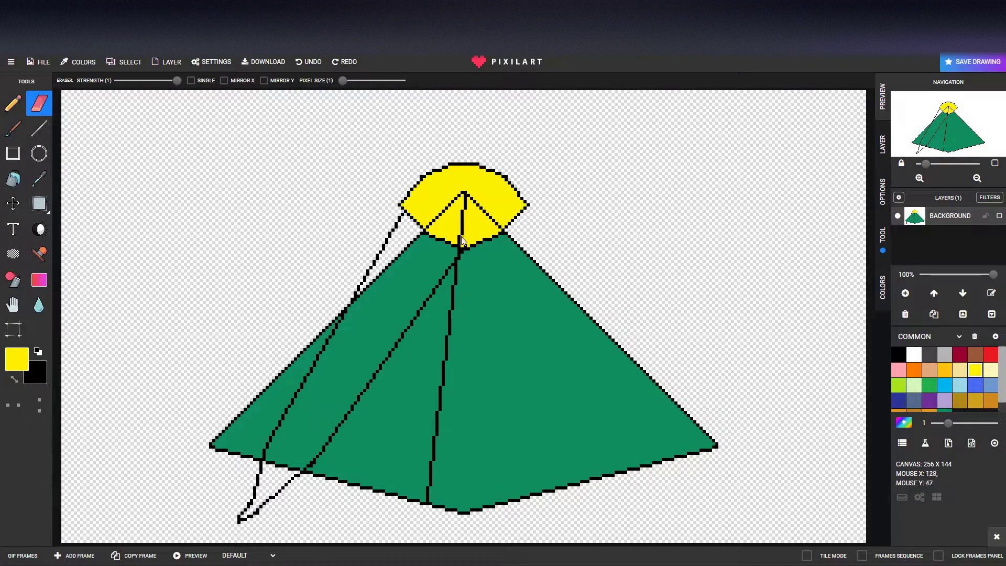
{"action": "mouse_move", "coordinate": [457, 250]}
{"action": "left_mouse_down"}
{"action": "mouse_move", "coordinate": [465, 194]}
{"action": "mouse_move", "coordinate": [427, 227]}
{"action": "mouse_move", "coordinate": [458, 196]}
{"action": "mouse_move", "coordinate": [474, 205]}
{"action": "mouse_move", "coordinate": [469, 194]}
{"action": "mouse_move", "coordinate": [497, 229]}
{"action": "left_mouse_up"}
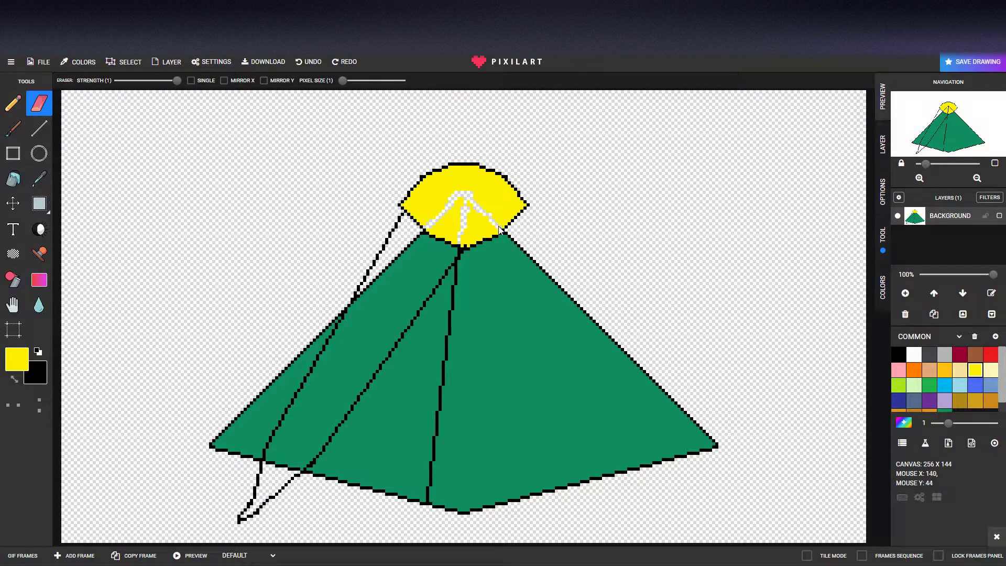
{"action": "left_click", "coordinate": [13, 179]}
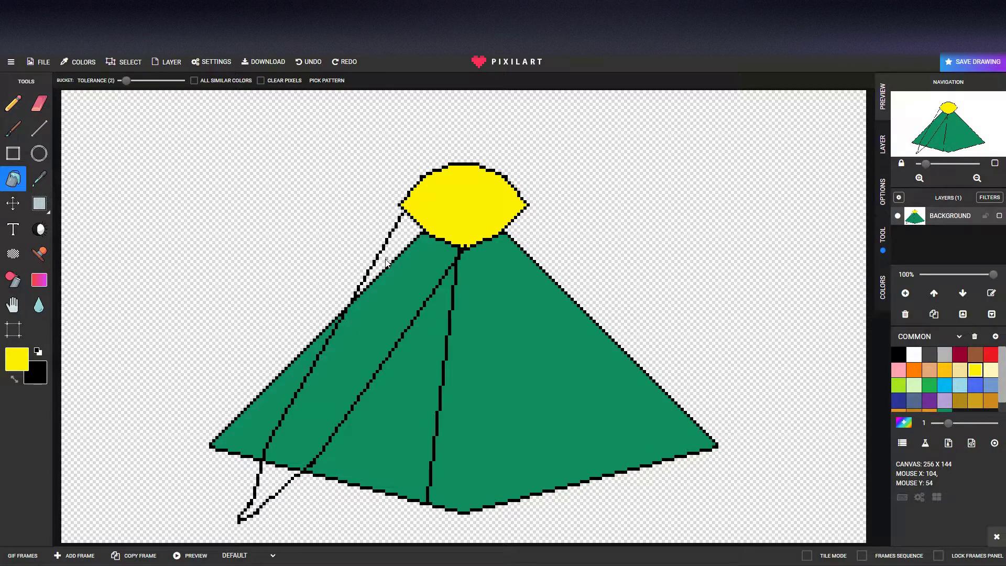
Step: Fill every section of the slanted band, including its pointed tip below the base, with yellow
{"action": "left_click", "coordinate": [411, 272]}
{"action": "left_click", "coordinate": [394, 275]}
{"action": "left_click", "coordinate": [273, 482]}
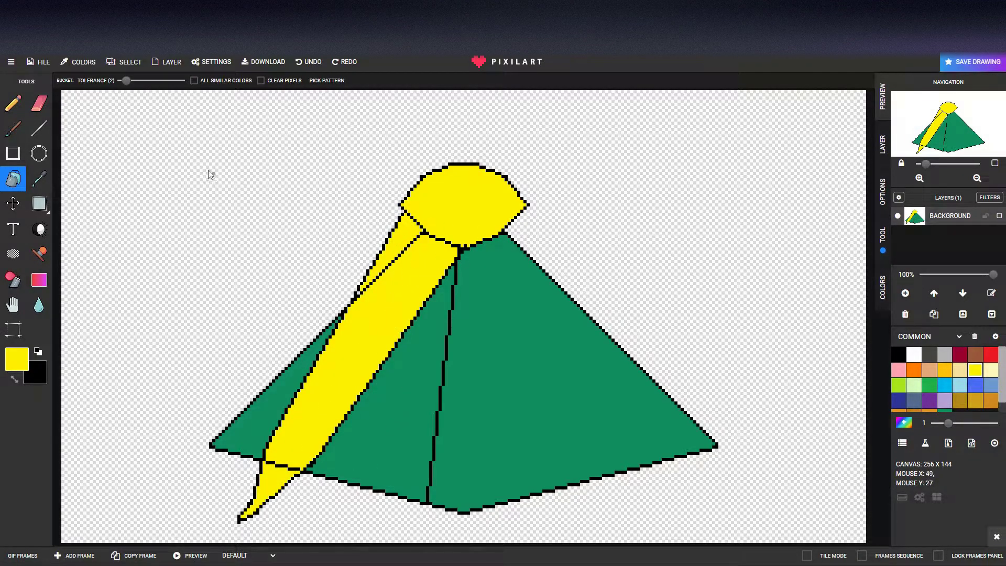
Step: Set the drawing colour to black and erase the band's pointed tip below the pyramid's base with a 10-pixel Eraser
{"action": "left_click", "coordinate": [40, 103]}
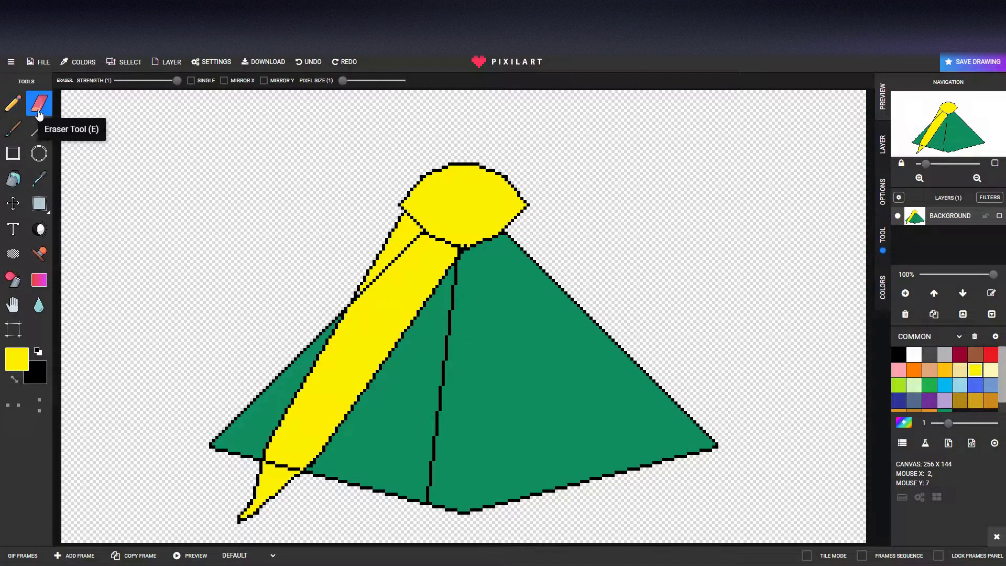
{"action": "left_click", "coordinate": [899, 355]}
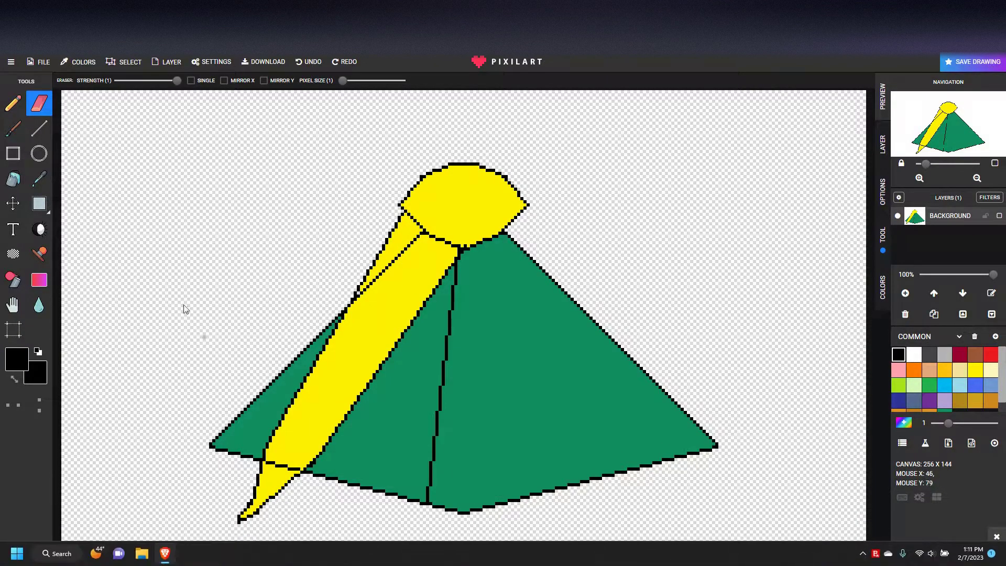
{"action": "left_click", "coordinate": [367, 81]}
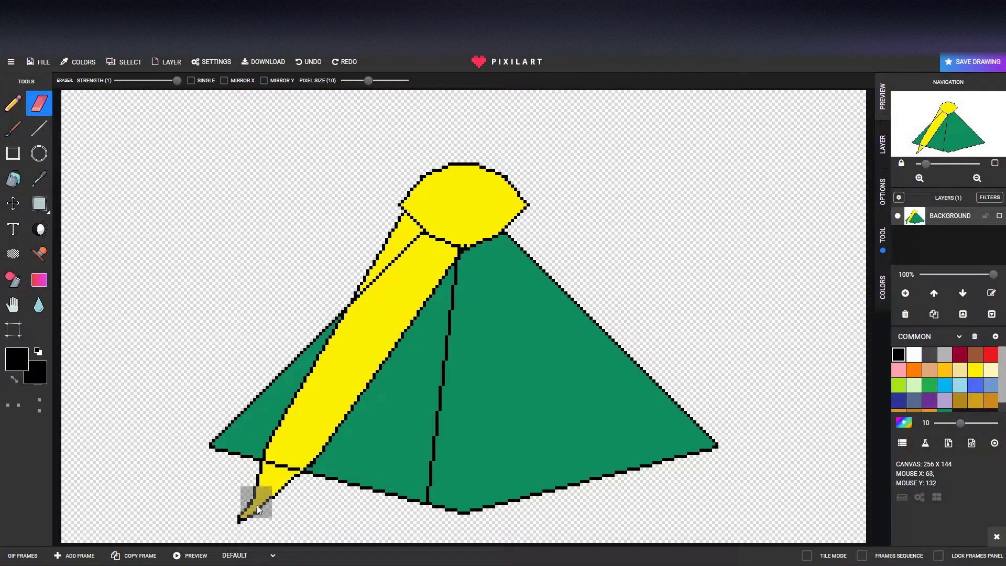
{"action": "left_click_drag", "start_coordinate": [268, 500], "coordinate": [262, 485]}
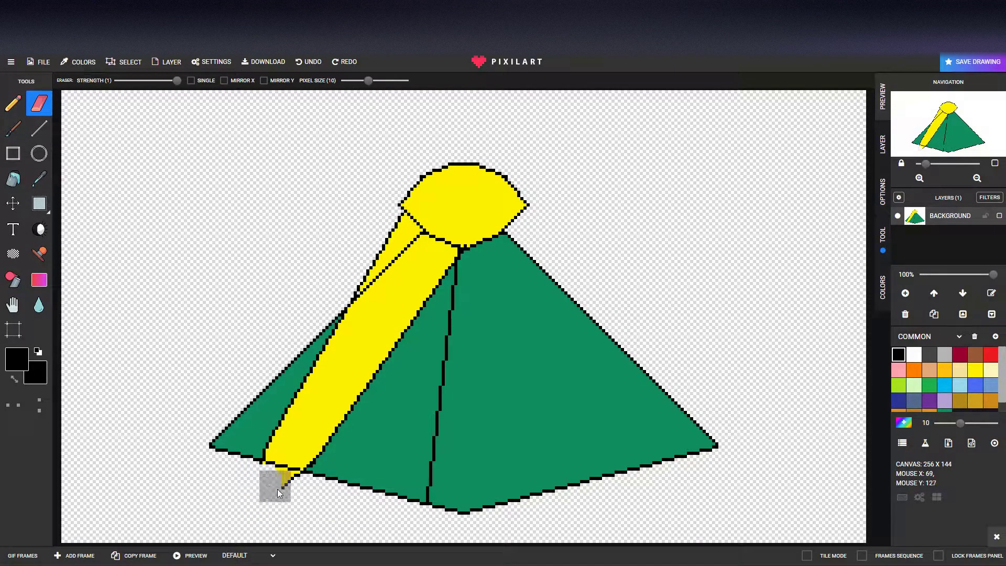
{"action": "left_click_drag", "start_coordinate": [276, 486], "coordinate": [273, 485]}
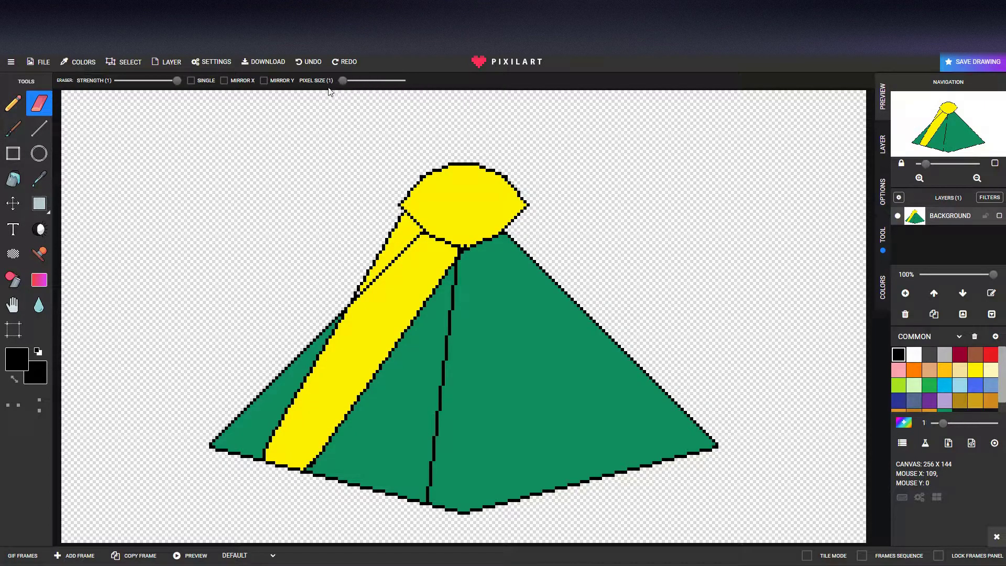
{"action": "left_click", "coordinate": [12, 103]}
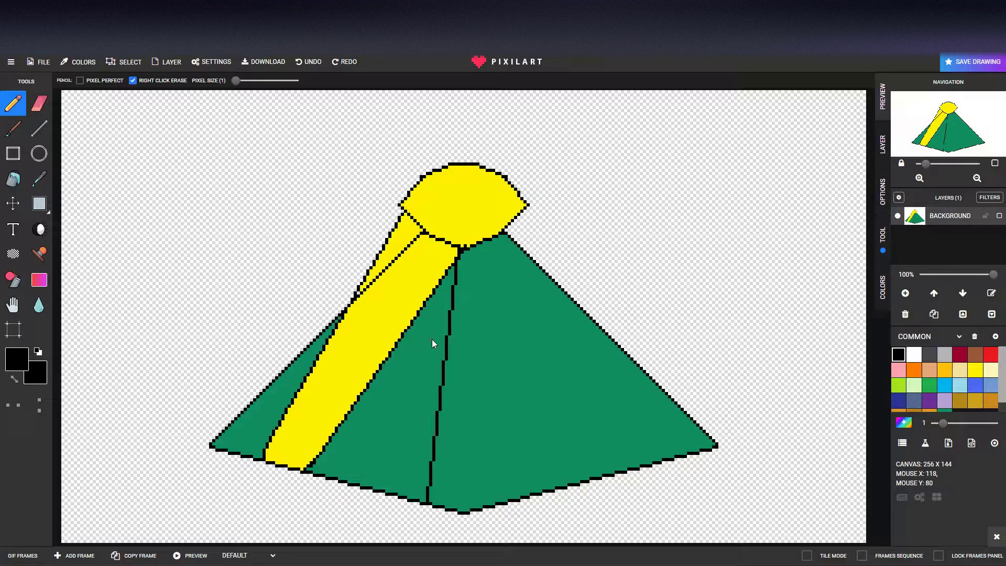
{"action": "left_click", "coordinate": [39, 103]}
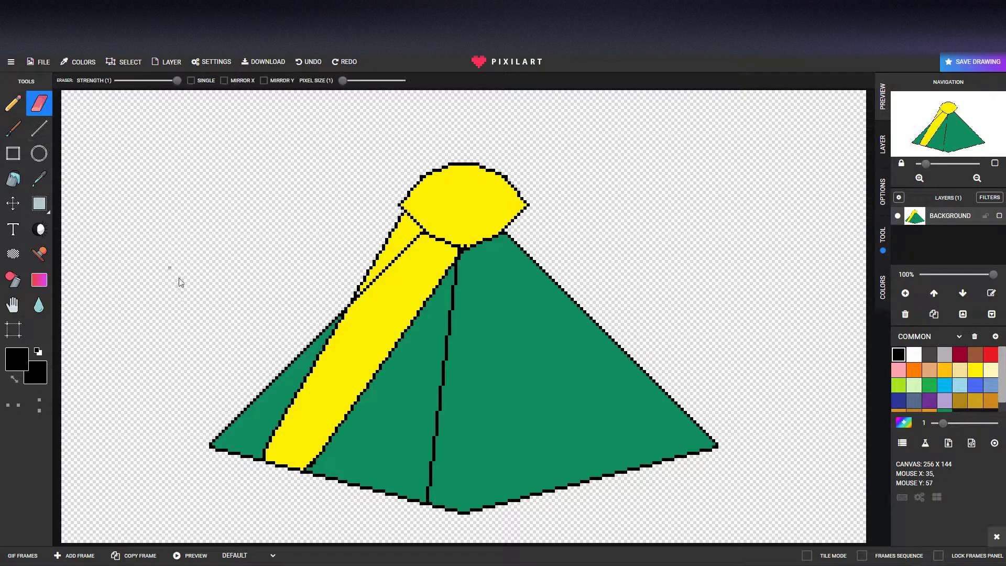
{"action": "left_click", "coordinate": [13, 405]}
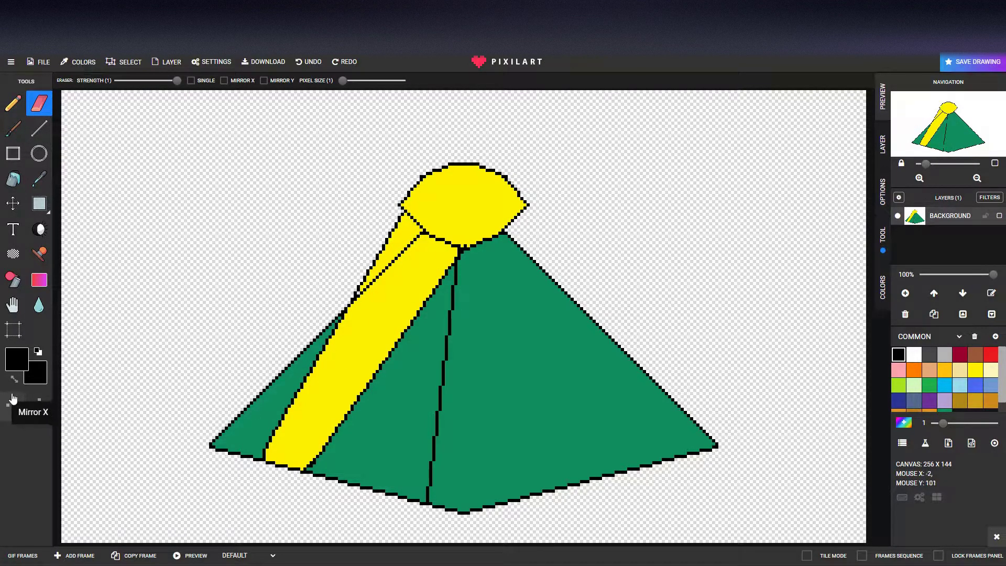
{"action": "left_click_drag", "start_coordinate": [323, 352], "coordinate": [325, 373]}
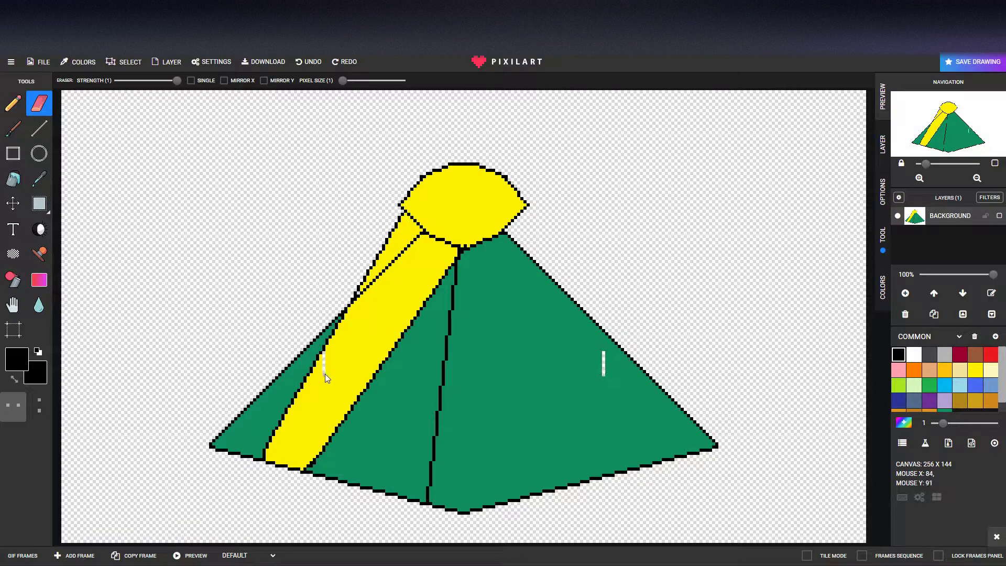
{"action": "key", "text": "ctrl+z"}
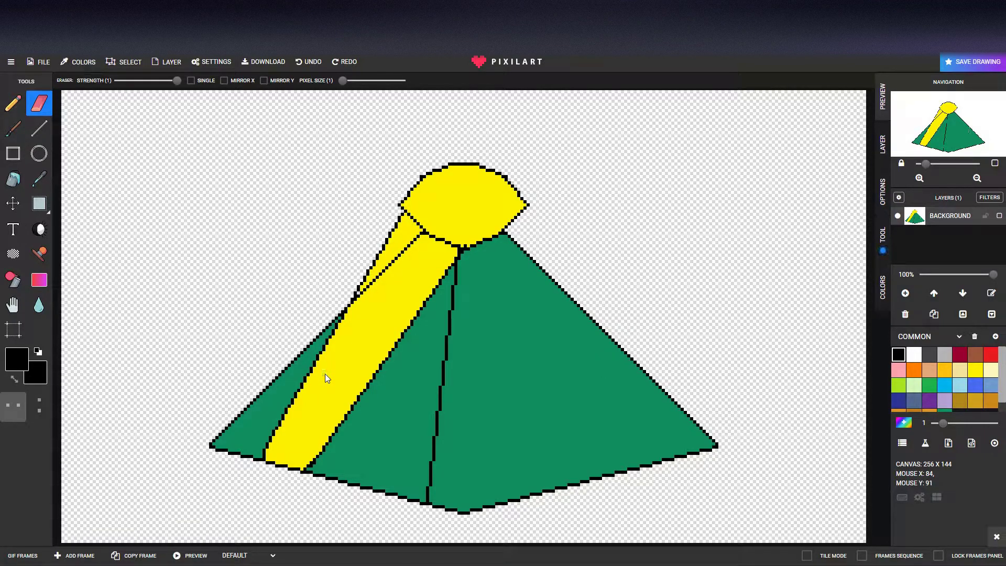
{"action": "left_click", "coordinate": [13, 405]}
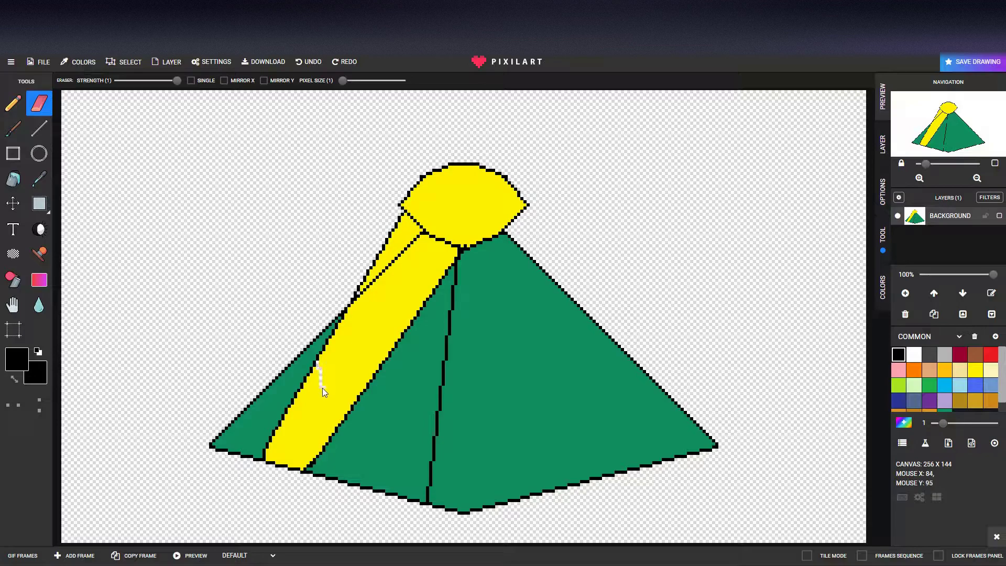
Step: Erase a V-shaped gap across the lower part of the yellow band with a 1-pixel Eraser
{"action": "mouse_move", "coordinate": [332, 408]}
{"action": "left_mouse_down"}
{"action": "mouse_move", "coordinate": [364, 388]}
{"action": "mouse_move", "coordinate": [326, 413]}
{"action": "left_mouse_up"}
Step: Try to recolour the band's lower end and the V-shaped gap with black and white bucket fills
{"action": "left_click", "coordinate": [13, 178]}
{"action": "left_click", "coordinate": [310, 422]}
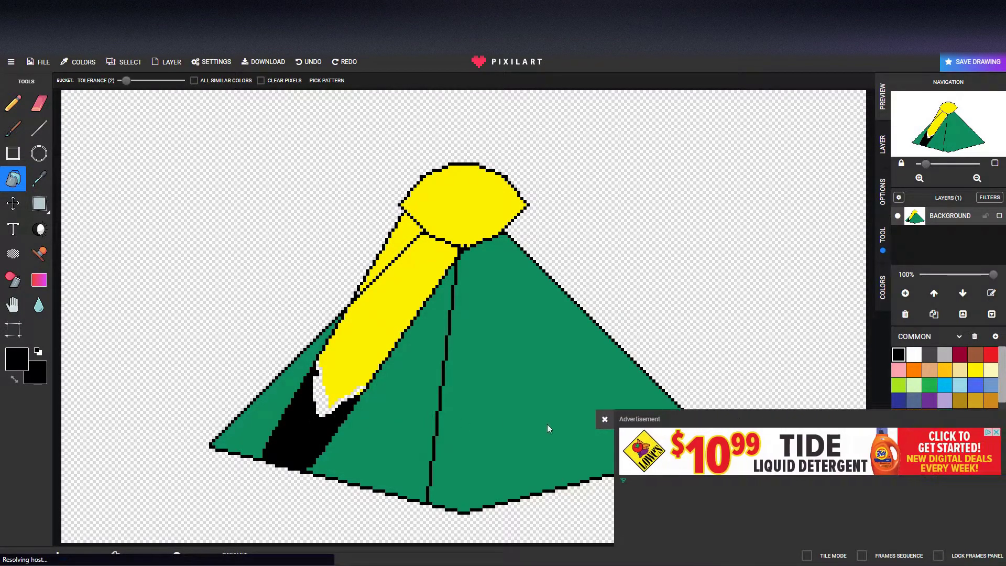
{"action": "left_click", "coordinate": [618, 419]}
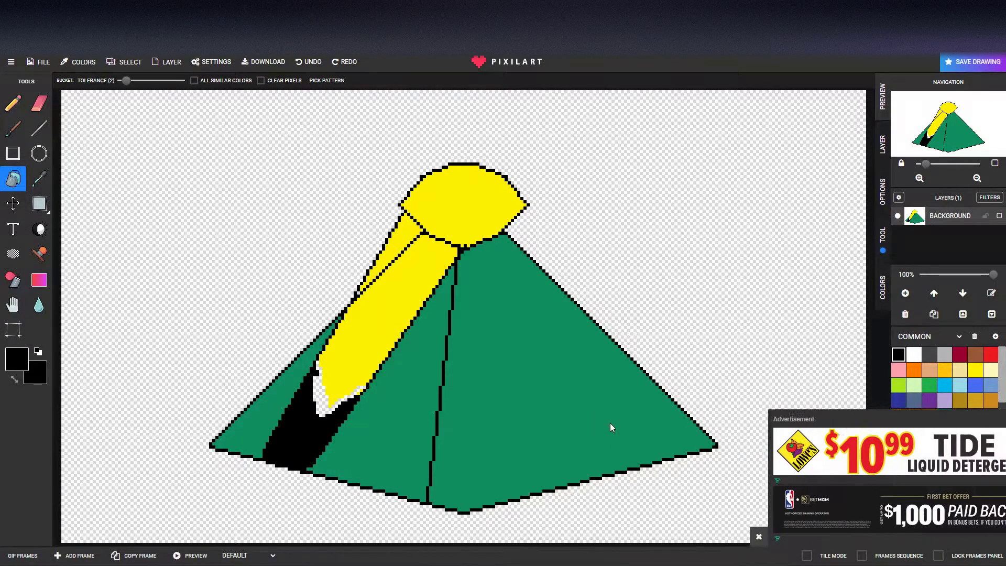
{"action": "left_click", "coordinate": [35, 372]}
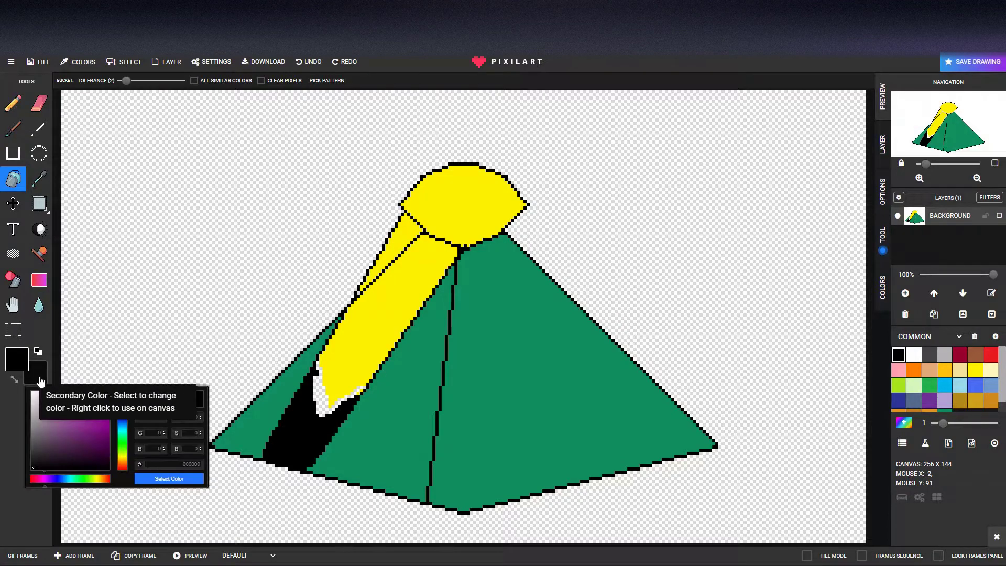
{"action": "left_click", "coordinate": [168, 478]}
{"action": "left_click", "coordinate": [314, 411]}
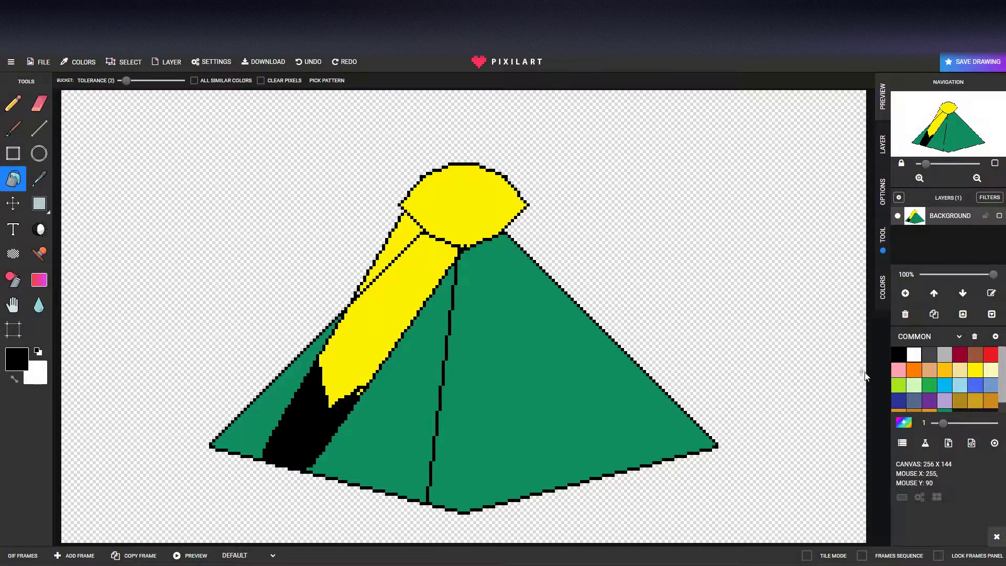
{"action": "left_click", "coordinate": [914, 354]}
{"action": "left_click", "coordinate": [310, 423]}
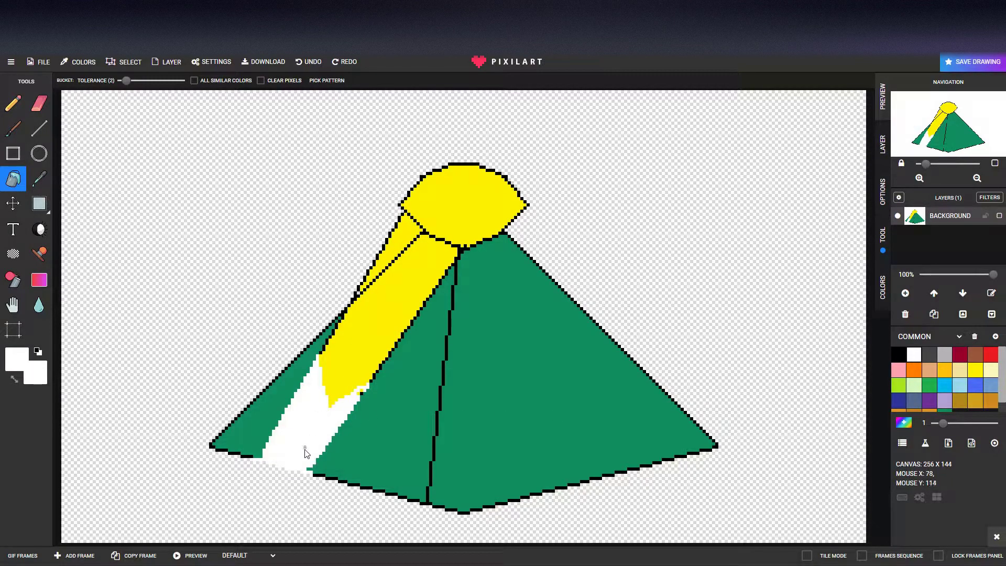
Step: Undo the black and white fills on the band's lower end
{"action": "key", "text": "ctrl+z"}
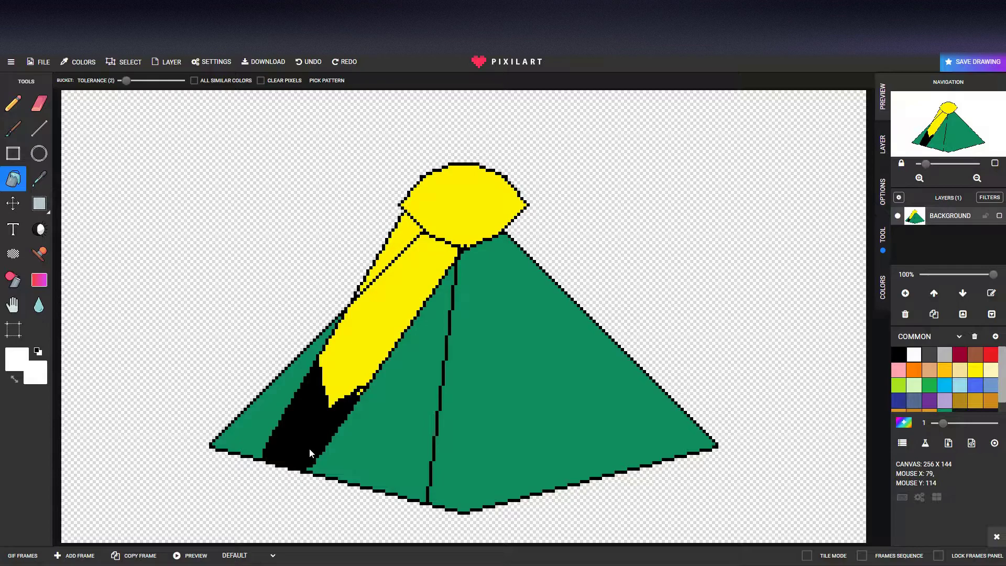
{"action": "key", "text": "ctrl+z"}
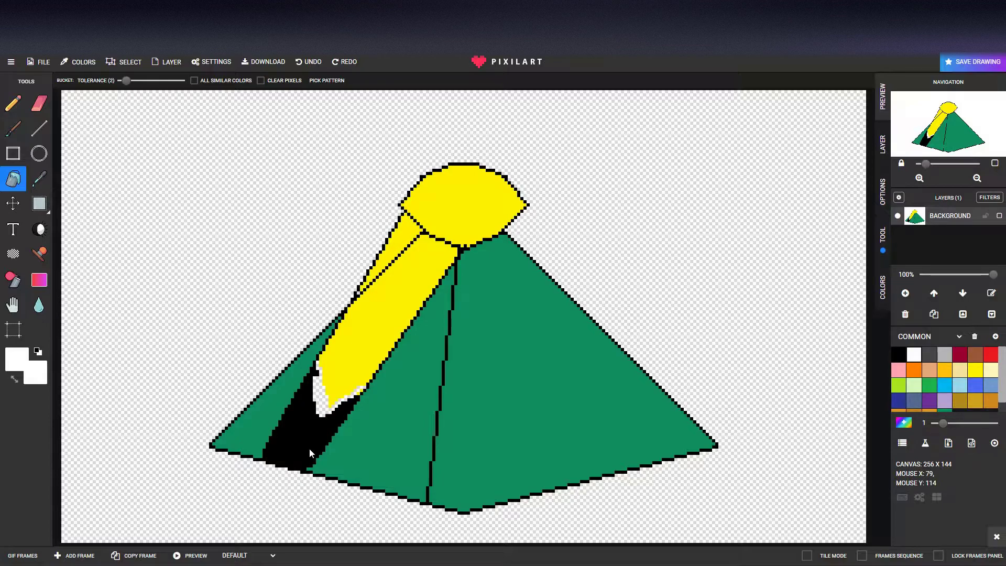
{"action": "key", "text": "ctrl+z"}
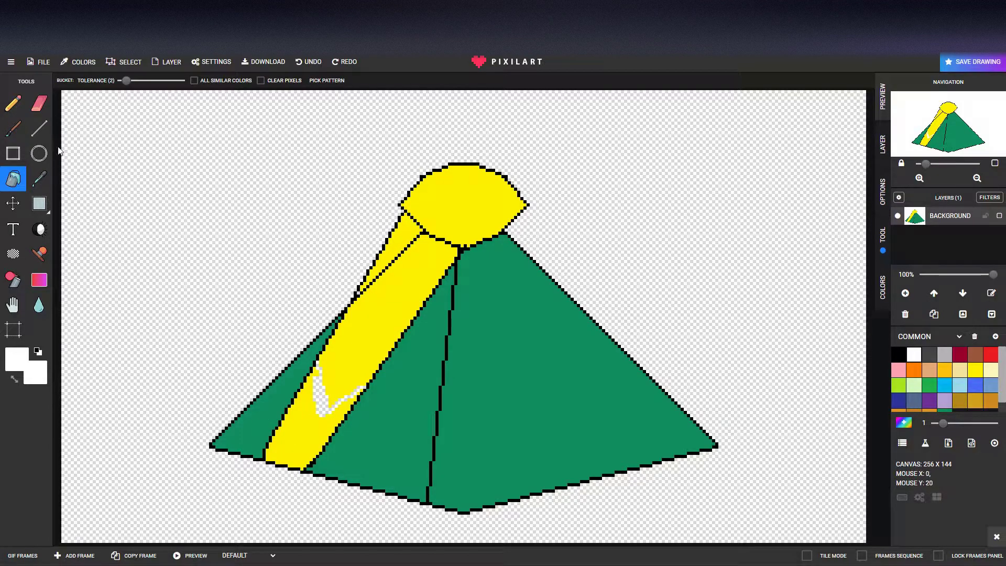
Step: Erase the yellow below the band's V-shaped gap, using a 1-pixel Eraser along the edge and a 6-pixel Eraser for the rest
{"action": "left_click", "coordinate": [39, 103]}
{"action": "mouse_move", "coordinate": [345, 81]}
{"action": "left_mouse_down"}
{"action": "mouse_move", "coordinate": [394, 80]}
{"action": "mouse_move", "coordinate": [378, 80]}
{"action": "left_mouse_up"}
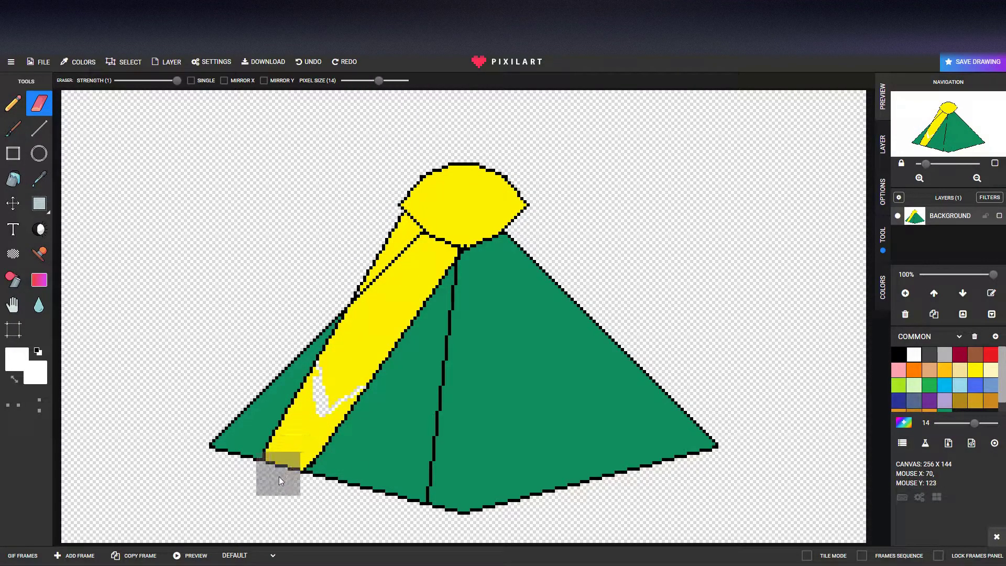
{"action": "left_click_drag", "start_coordinate": [378, 80], "coordinate": [342, 80]}
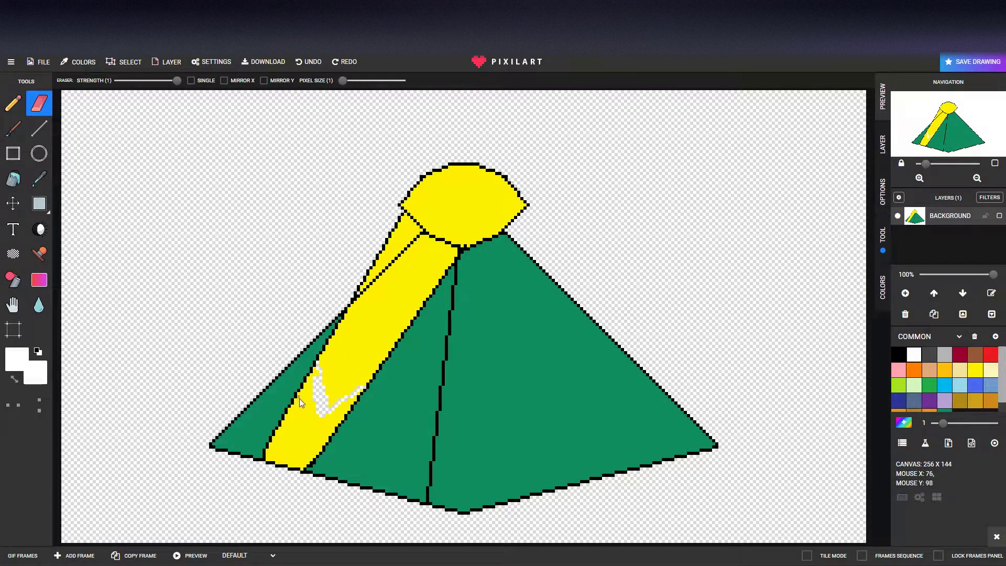
{"action": "mouse_move", "coordinate": [317, 377]}
{"action": "left_mouse_down"}
{"action": "mouse_move", "coordinate": [303, 416]}
{"action": "mouse_move", "coordinate": [316, 404]}
{"action": "mouse_move", "coordinate": [292, 440]}
{"action": "mouse_move", "coordinate": [316, 369]}
{"action": "mouse_move", "coordinate": [304, 385]}
{"action": "mouse_move", "coordinate": [315, 421]}
{"action": "mouse_move", "coordinate": [322, 406]}
{"action": "mouse_move", "coordinate": [302, 426]}
{"action": "mouse_move", "coordinate": [313, 419]}
{"action": "mouse_move", "coordinate": [313, 435]}
{"action": "mouse_move", "coordinate": [316, 422]}
{"action": "mouse_move", "coordinate": [312, 437]}
{"action": "mouse_move", "coordinate": [316, 427]}
{"action": "mouse_move", "coordinate": [299, 440]}
{"action": "mouse_move", "coordinate": [307, 415]}
{"action": "mouse_move", "coordinate": [290, 432]}
{"action": "mouse_move", "coordinate": [302, 392]}
{"action": "mouse_move", "coordinate": [293, 421]}
{"action": "left_mouse_up"}
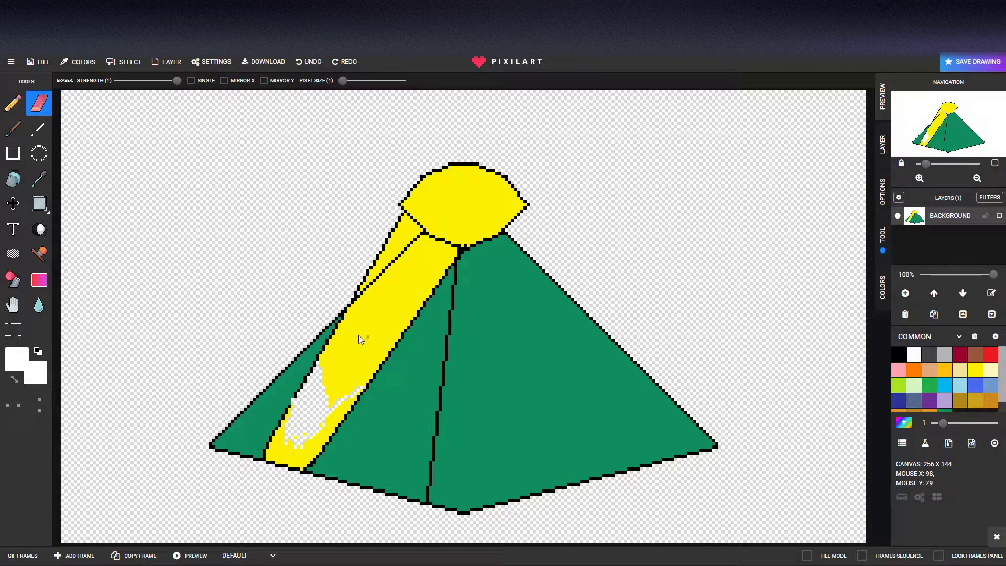
{"action": "left_click_drag", "start_coordinate": [294, 411], "coordinate": [278, 439]}
{"action": "left_click_drag", "start_coordinate": [351, 81], "coordinate": [356, 80]}
{"action": "mouse_move", "coordinate": [325, 429]}
{"action": "left_mouse_down"}
{"action": "mouse_move", "coordinate": [294, 456]}
{"action": "mouse_move", "coordinate": [274, 456]}
{"action": "mouse_move", "coordinate": [282, 444]}
{"action": "mouse_move", "coordinate": [281, 457]}
{"action": "left_mouse_up"}
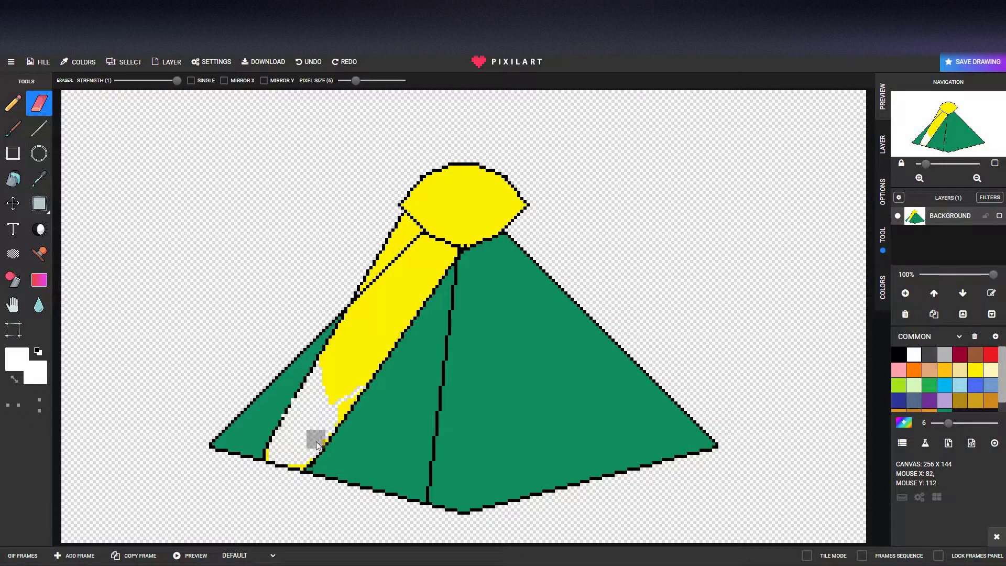
{"action": "left_click_drag", "start_coordinate": [314, 438], "coordinate": [353, 405]}
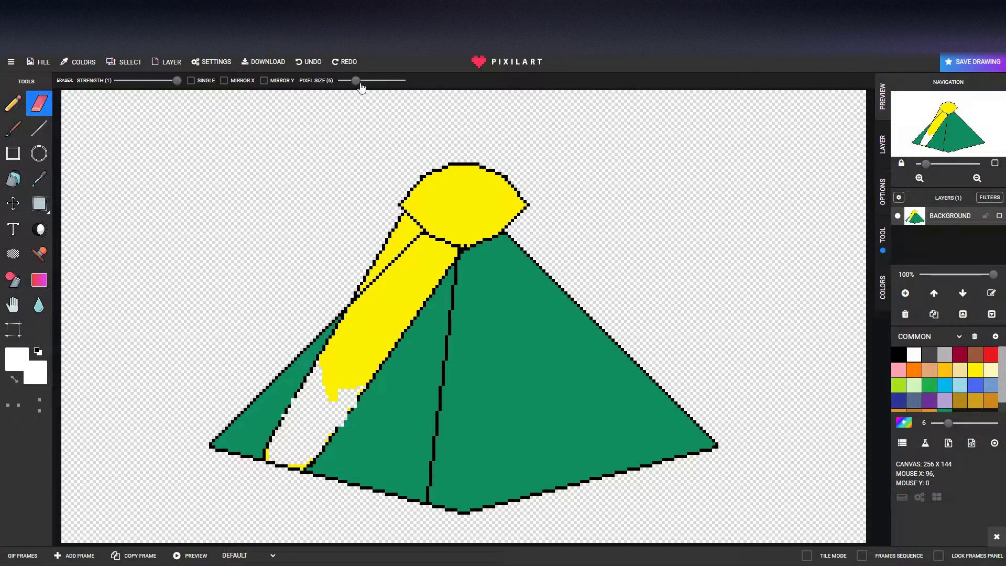
Step: Touch up the lower end of the band's edge with black outline pixels and sampled face-green pixels, using the 1-pixel Pencil
{"action": "left_click", "coordinate": [13, 103]}
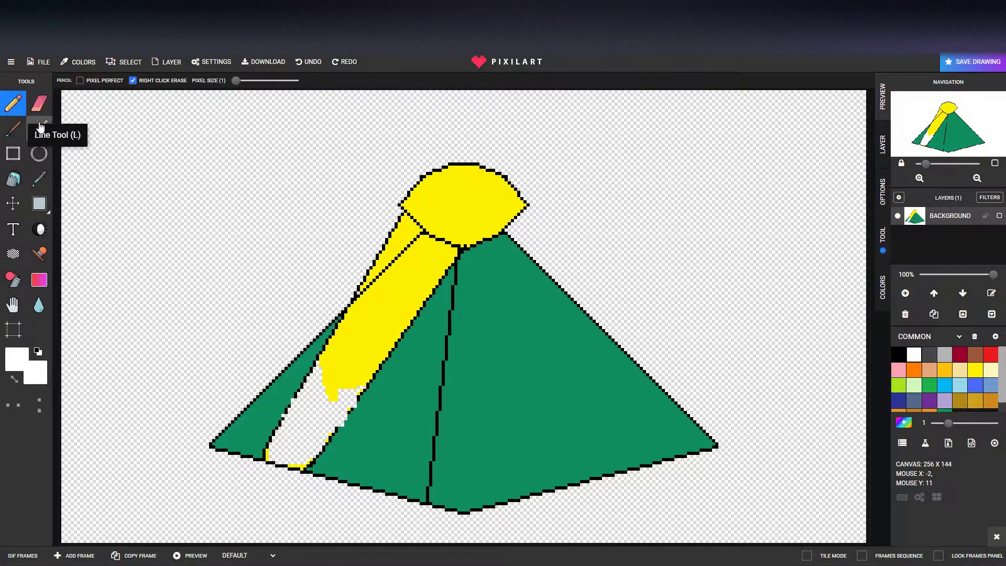
{"action": "left_click", "coordinate": [898, 355]}
{"action": "left_click", "coordinate": [355, 400]}
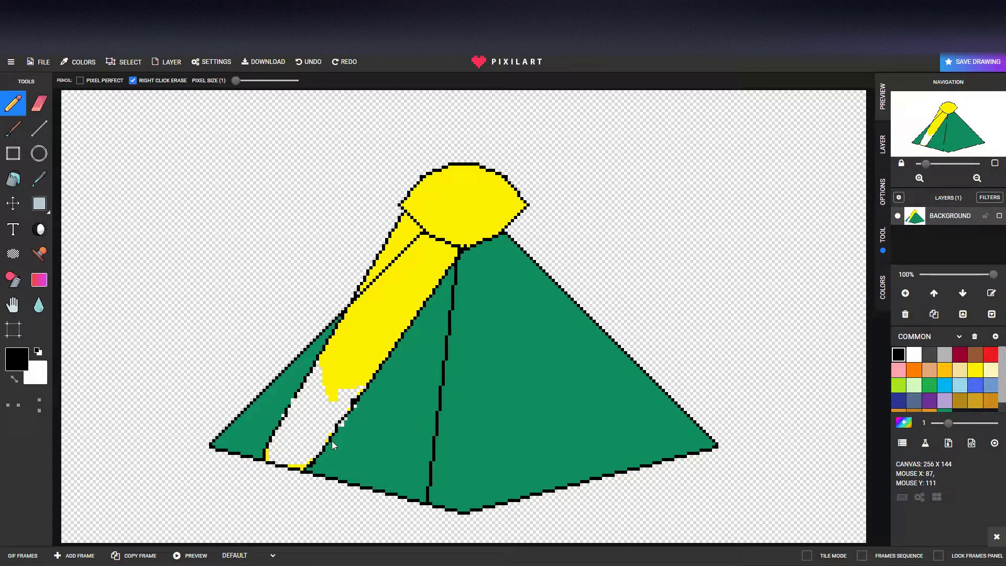
{"action": "left_click", "coordinate": [39, 179]}
{"action": "left_click", "coordinate": [374, 418]}
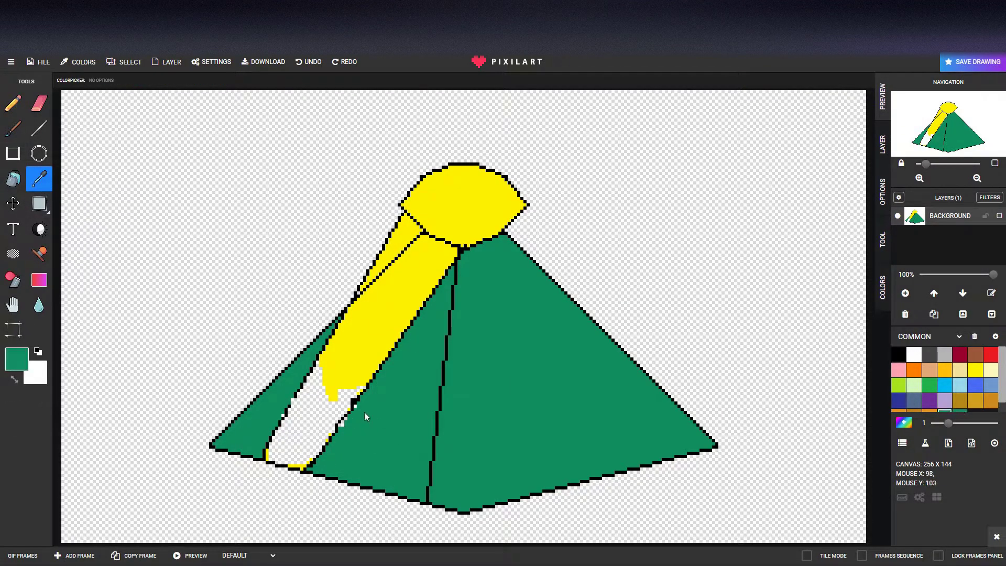
{"action": "left_click", "coordinate": [14, 103]}
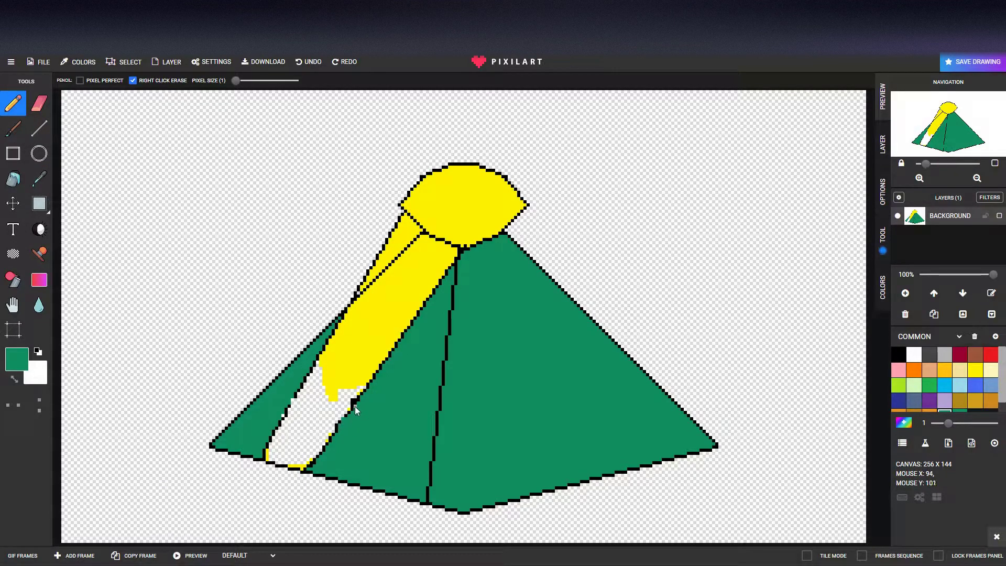
Step: Complete the black outline around the band's emptied lower end with sampled black, and erase the leftover yellow pixels there
{"action": "left_click", "coordinate": [38, 178]}
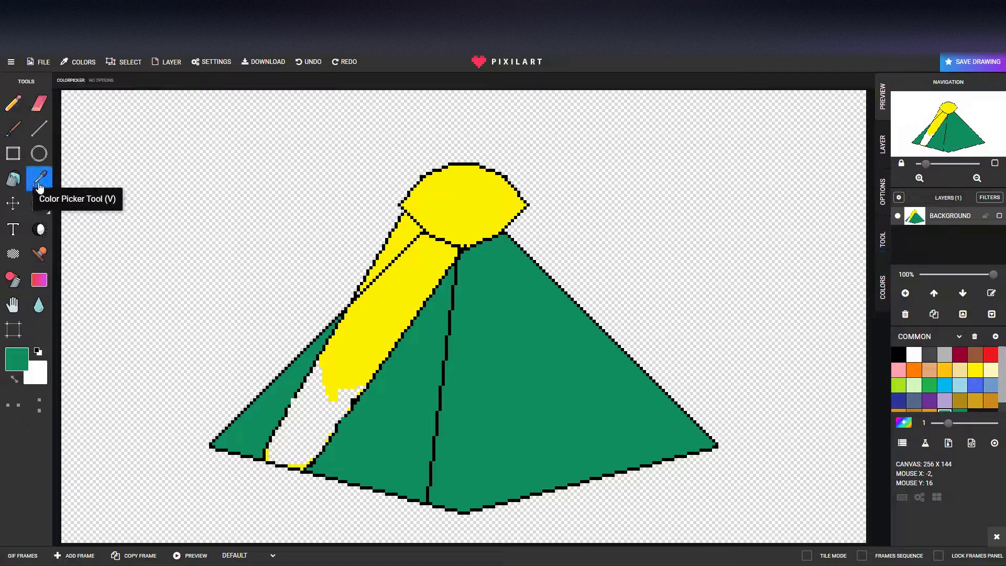
{"action": "left_click", "coordinate": [402, 204]}
{"action": "left_click", "coordinate": [13, 103]}
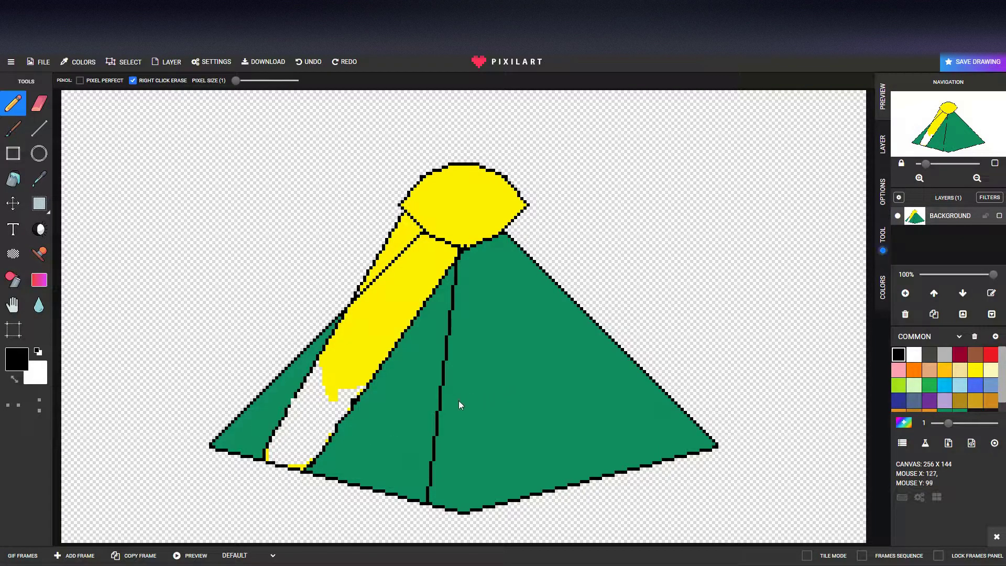
{"action": "left_click", "coordinate": [39, 103]}
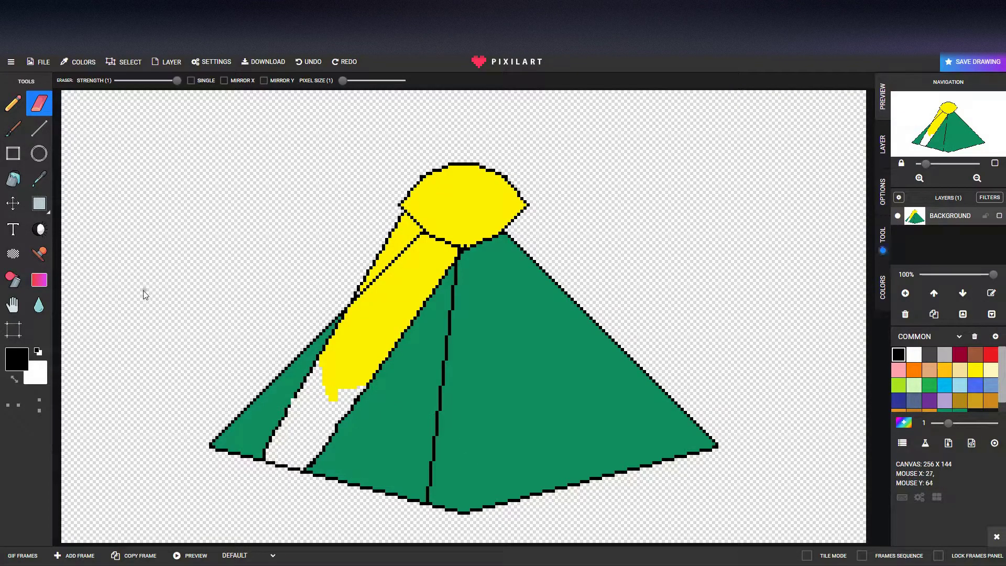
Step: Outline the jagged lower end of the yellow band in black with the 1-pixel Pencil
{"action": "left_click", "coordinate": [13, 103]}
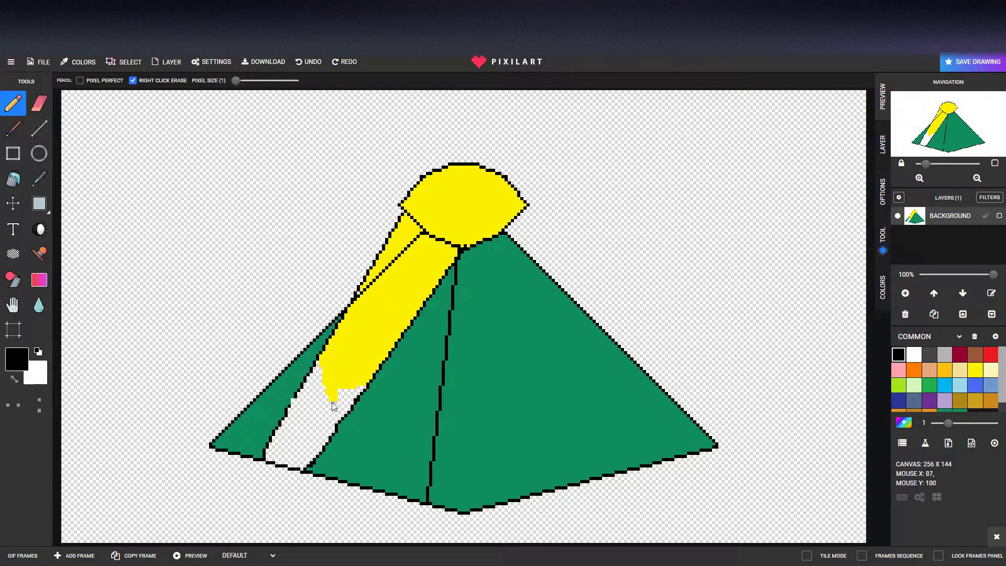
{"action": "left_click_drag", "start_coordinate": [330, 406], "coordinate": [321, 369]}
{"action": "left_click", "coordinate": [605, 415]}
{"action": "mouse_move", "coordinate": [334, 407]}
{"action": "left_mouse_down"}
{"action": "mouse_move", "coordinate": [352, 388]}
{"action": "mouse_move", "coordinate": [362, 393]}
{"action": "left_mouse_up"}
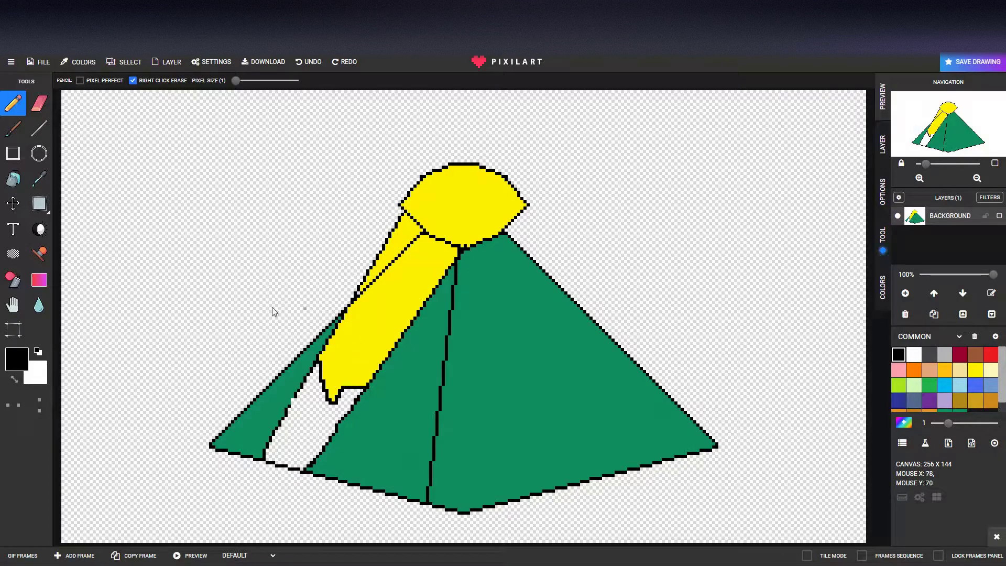
Step: Fill the empty area below the yellow band with the green sampled from the pyramid's face
{"action": "left_click", "coordinate": [38, 179]}
{"action": "left_click", "coordinate": [513, 401]}
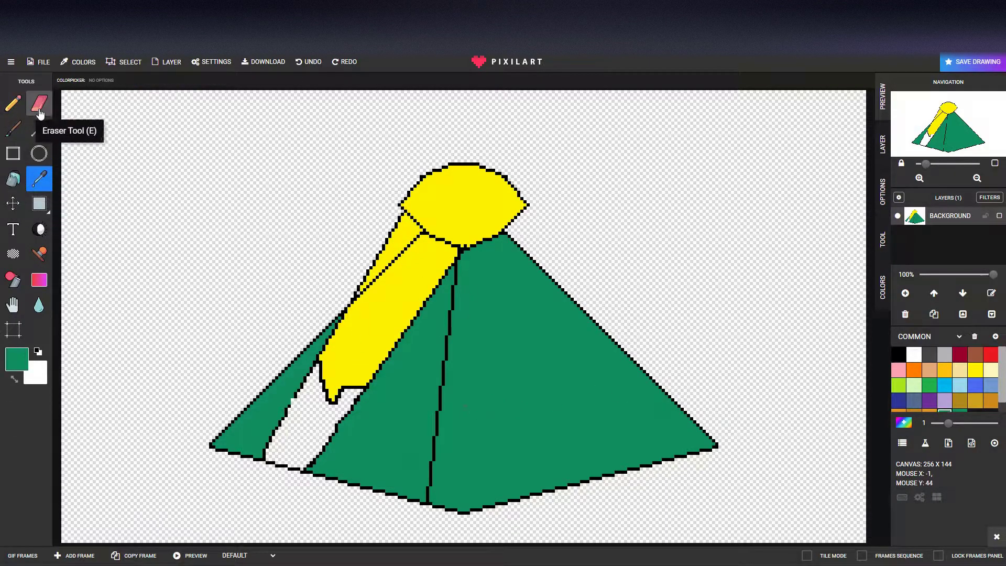
{"action": "left_click", "coordinate": [13, 178]}
{"action": "left_click", "coordinate": [310, 415]}
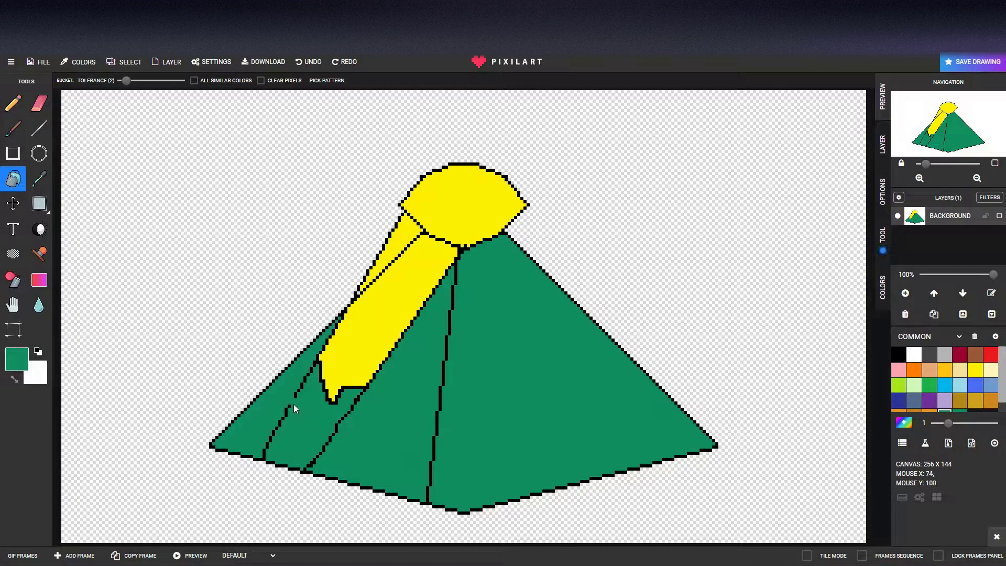
Step: Recolour the yellow band on the pyramid's left face with bucket fills of the sampled face green
{"action": "left_click", "coordinate": [13, 103]}
{"action": "left_click", "coordinate": [898, 354]}
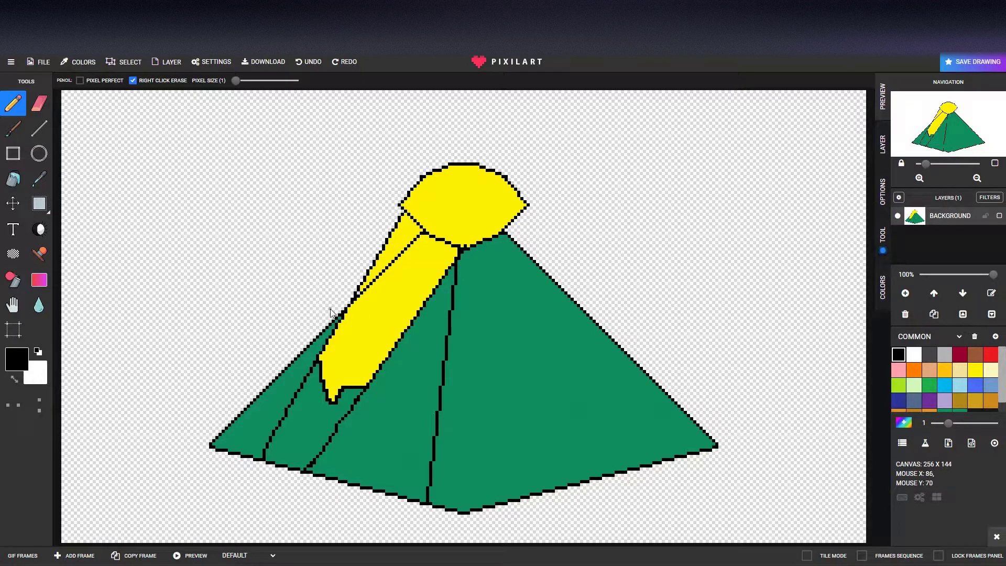
{"action": "left_click", "coordinate": [13, 179]}
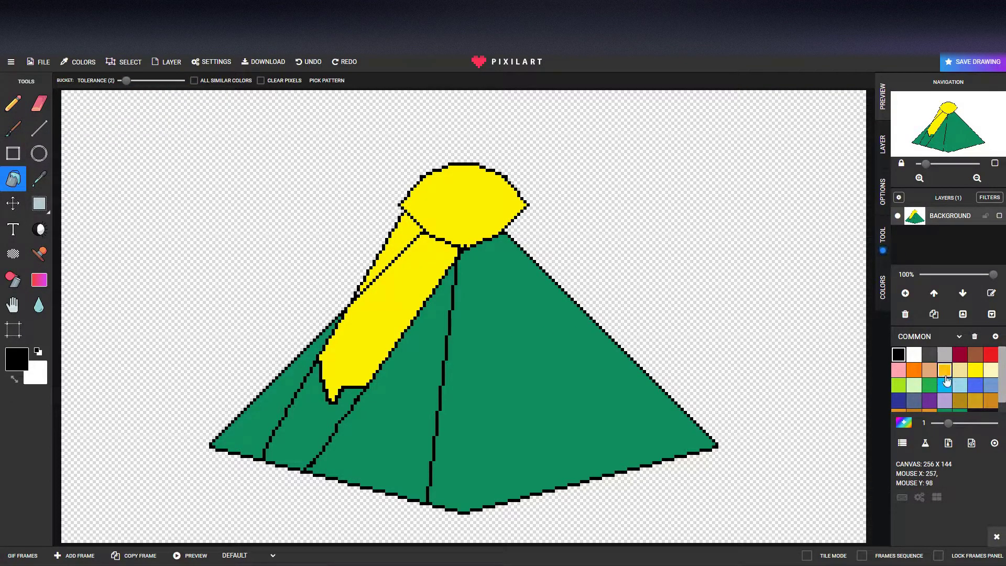
{"action": "left_click", "coordinate": [39, 179]}
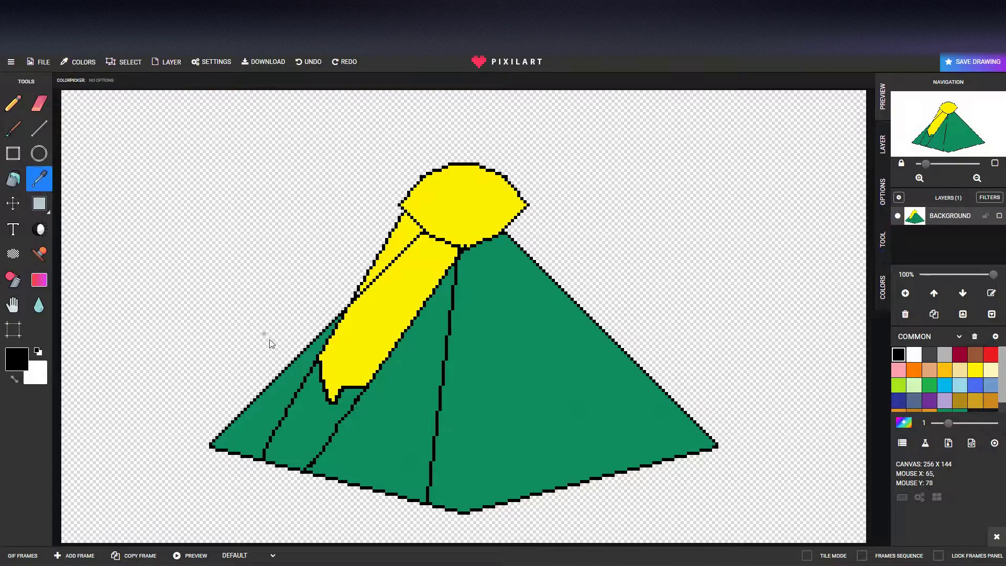
{"action": "left_click", "coordinate": [366, 396]}
{"action": "left_click", "coordinate": [13, 103]}
{"action": "left_click", "coordinate": [13, 178]}
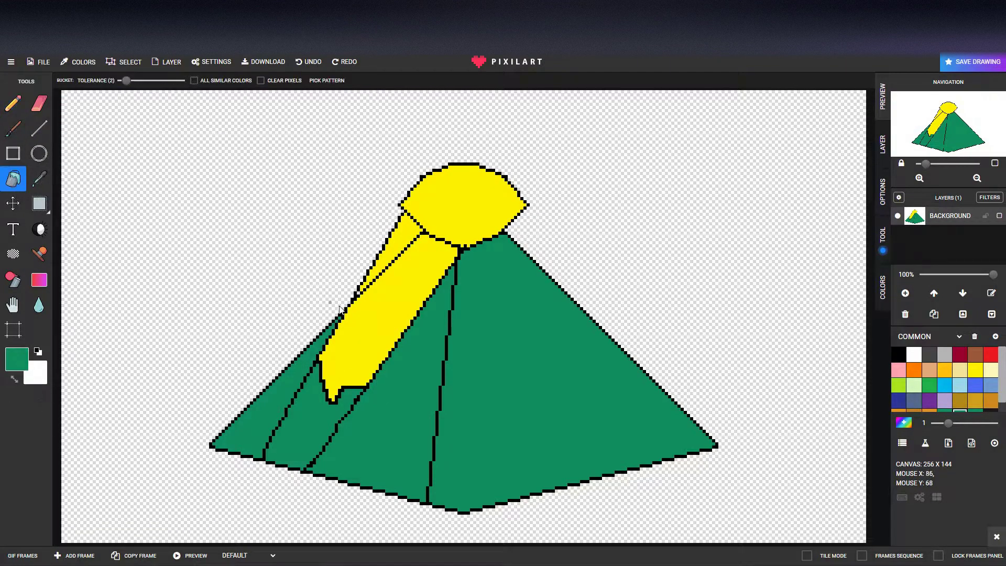
{"action": "left_click", "coordinate": [381, 319]}
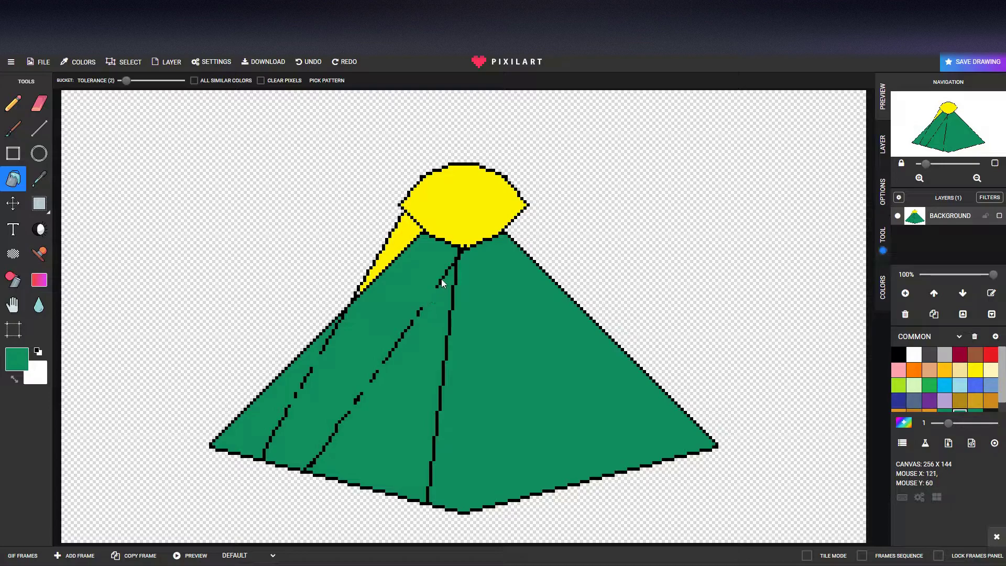
Step: Paint over the remaining black band outlines on the left face with a 6-pixel green Pencil
{"action": "left_click", "coordinate": [453, 266]}
{"action": "key", "text": "ctrl+z"}
{"action": "key", "text": "b"}
{"action": "left_click_drag", "start_coordinate": [245, 81], "coordinate": [248, 82]}
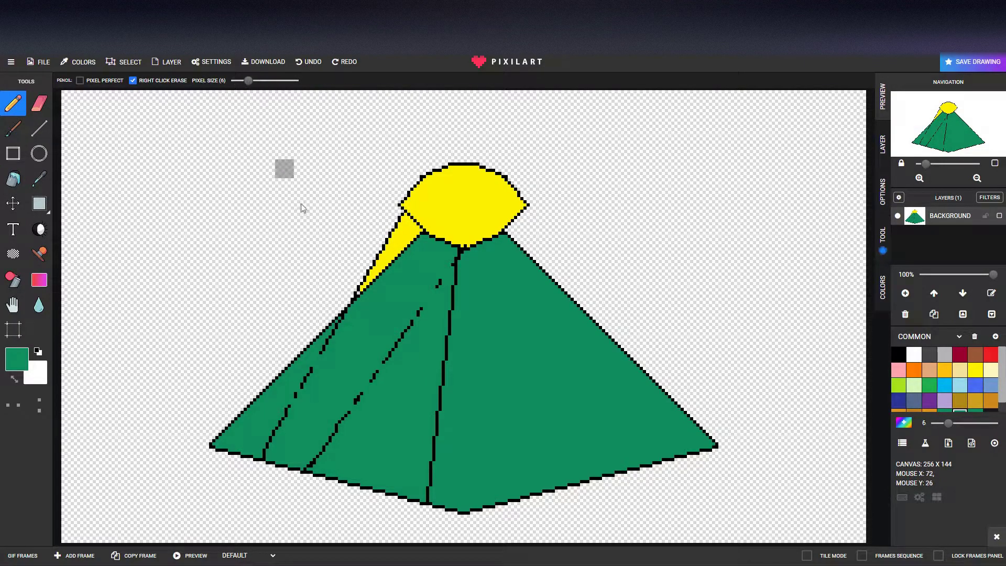
{"action": "left_click_drag", "start_coordinate": [340, 343], "coordinate": [288, 424]}
{"action": "key", "text": "ctrl+z"}
{"action": "left_click_drag", "start_coordinate": [280, 438], "coordinate": [304, 392]}
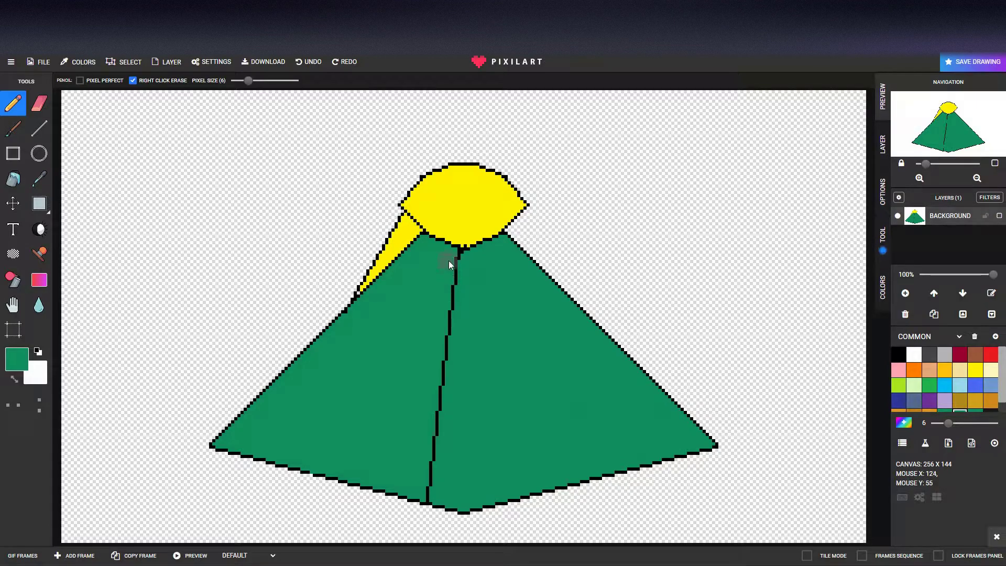
Step: Erase most of the outlined yellow sliver outside the pyramid's left edge, using a 1-pixel and then a 6-pixel Eraser
{"action": "left_click", "coordinate": [898, 354]}
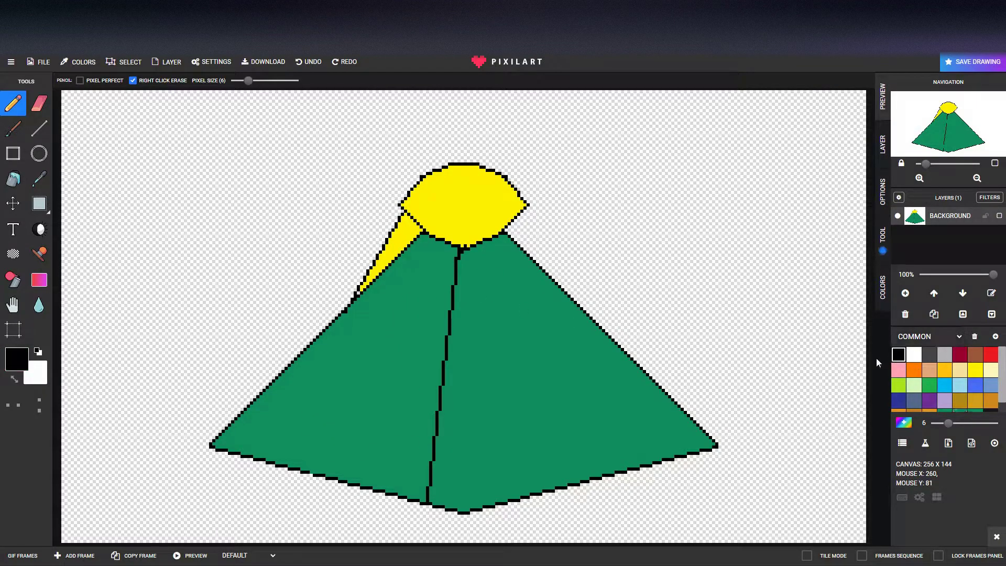
{"action": "left_click_drag", "start_coordinate": [245, 81], "coordinate": [225, 81]}
{"action": "left_click", "coordinate": [38, 103]}
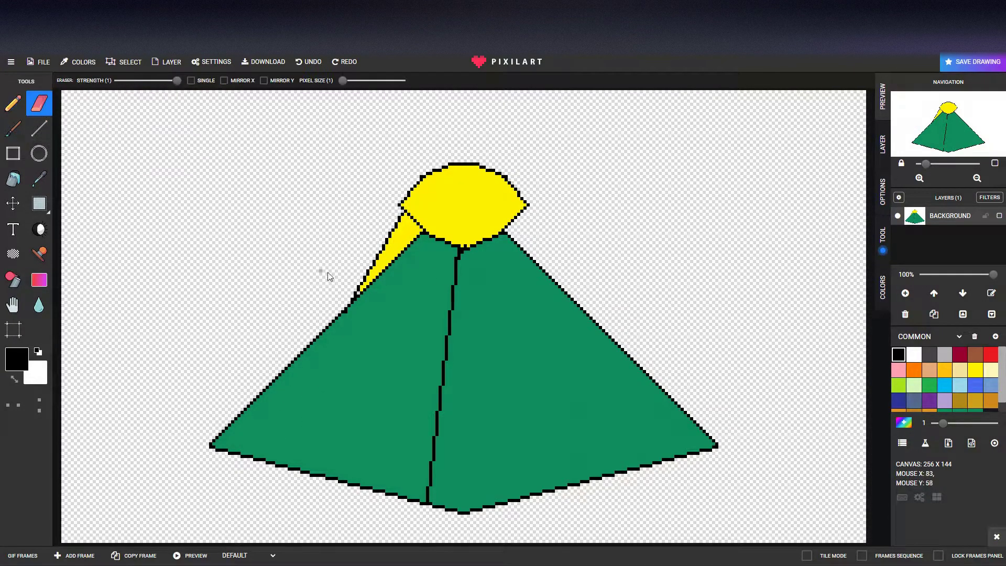
{"action": "mouse_move", "coordinate": [361, 287]}
{"action": "left_mouse_down"}
{"action": "mouse_move", "coordinate": [388, 244]}
{"action": "mouse_move", "coordinate": [355, 292]}
{"action": "mouse_move", "coordinate": [417, 231]}
{"action": "mouse_move", "coordinate": [382, 265]}
{"action": "mouse_move", "coordinate": [409, 222]}
{"action": "mouse_move", "coordinate": [419, 231]}
{"action": "mouse_move", "coordinate": [401, 229]}
{"action": "left_mouse_up"}
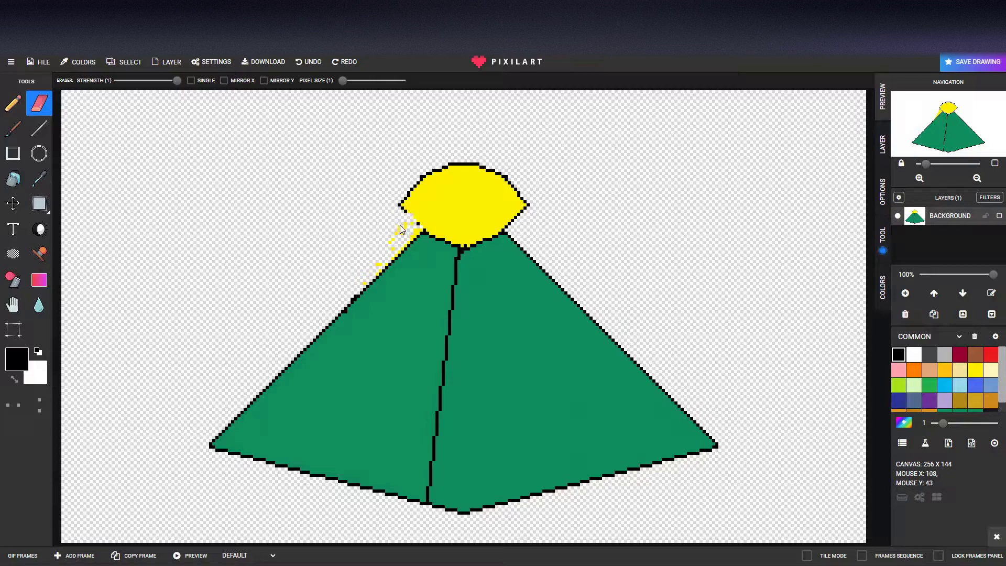
{"action": "left_click_drag", "start_coordinate": [343, 80], "coordinate": [355, 80]}
{"action": "mouse_move", "coordinate": [404, 218]}
{"action": "left_mouse_down"}
{"action": "mouse_move", "coordinate": [382, 256]}
{"action": "mouse_move", "coordinate": [353, 278]}
{"action": "mouse_move", "coordinate": [370, 265]}
{"action": "left_mouse_up"}
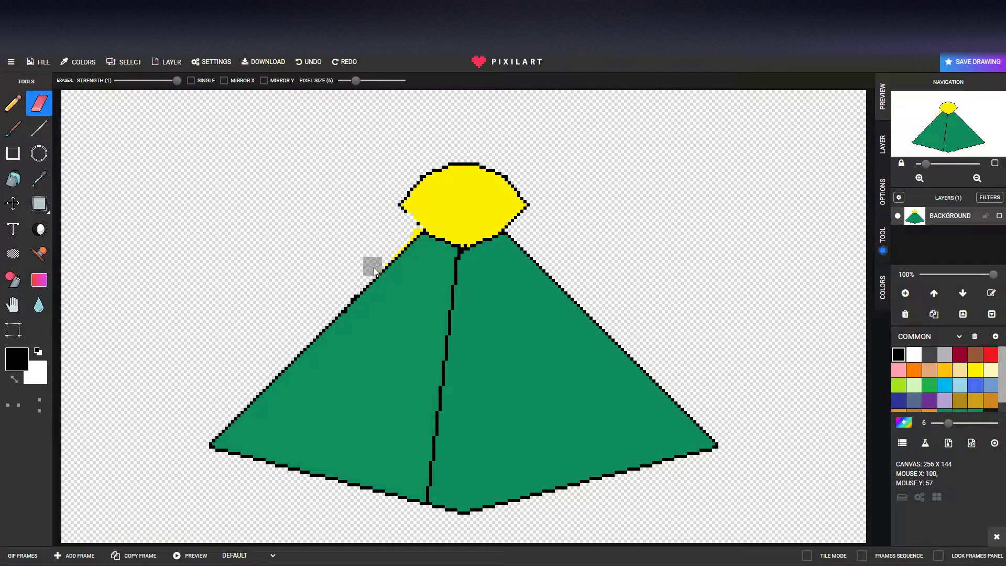
Step: Remove the last yellow pixels along the pyramid's upper left edge with a 1-pixel Eraser
{"action": "left_click_drag", "start_coordinate": [356, 80], "coordinate": [343, 81]}
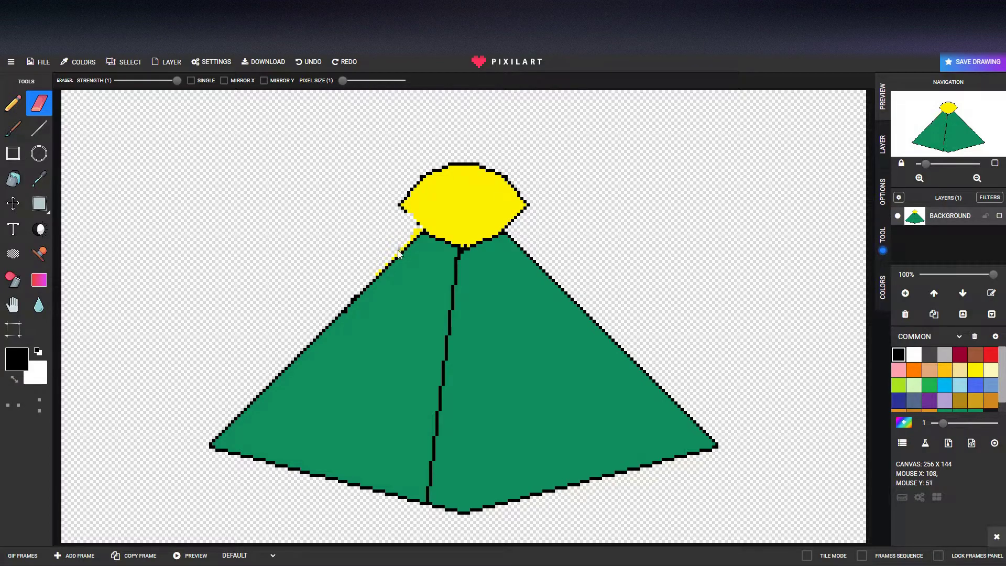
{"action": "scroll", "coordinate": [397, 250], "scroll_direction": "up", "scroll_amount": 4}
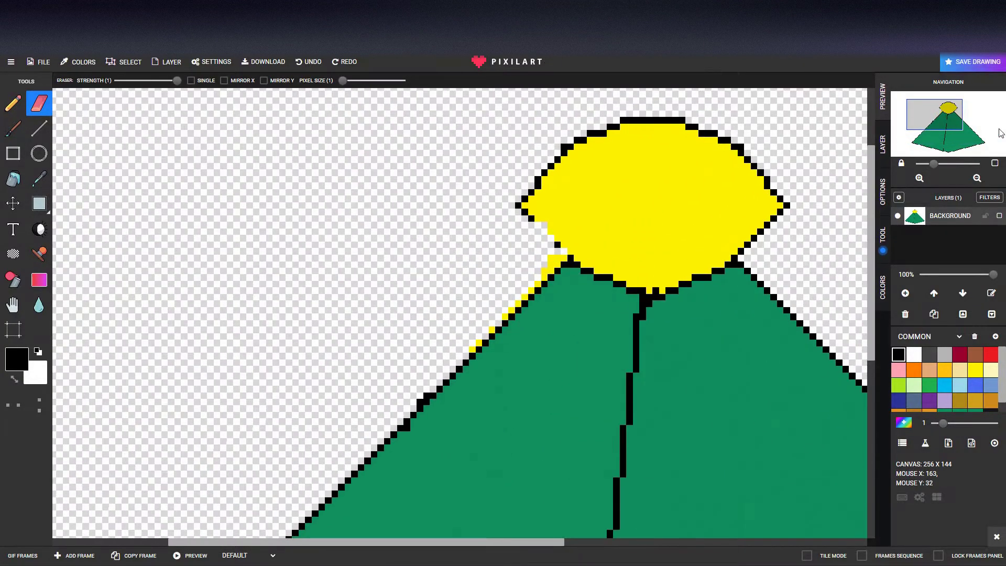
{"action": "left_click_drag", "start_coordinate": [947, 113], "coordinate": [955, 119]}
{"action": "left_click", "coordinate": [919, 178]}
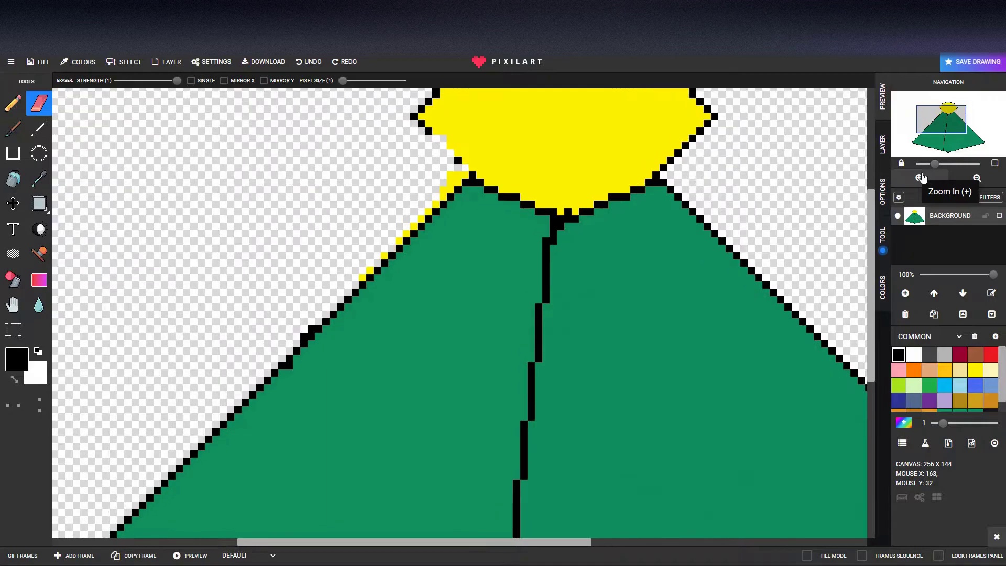
{"action": "left_click", "coordinate": [919, 178]}
{"action": "mouse_move", "coordinate": [335, 273]}
{"action": "left_mouse_down"}
{"action": "mouse_move", "coordinate": [460, 149]}
{"action": "mouse_move", "coordinate": [449, 141]}
{"action": "mouse_move", "coordinate": [469, 137]}
{"action": "left_mouse_up"}
Step: Close the advertisement and redraw the missing black outline on the dome's lower left edge with the 1-pixel Pencil
{"action": "scroll", "coordinate": [741, 183], "scroll_direction": "up", "scroll_amount": 5}
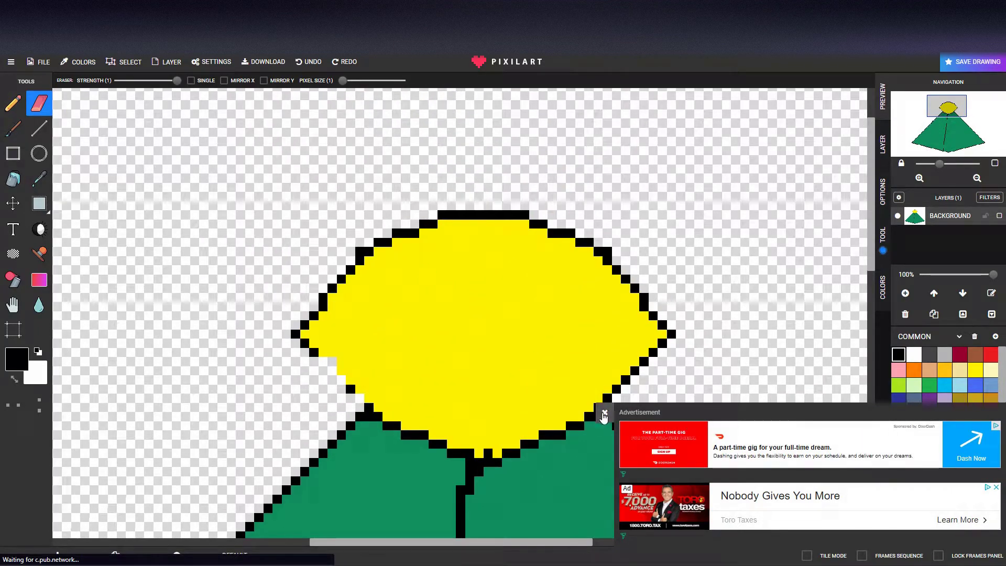
{"action": "left_click", "coordinate": [604, 413]}
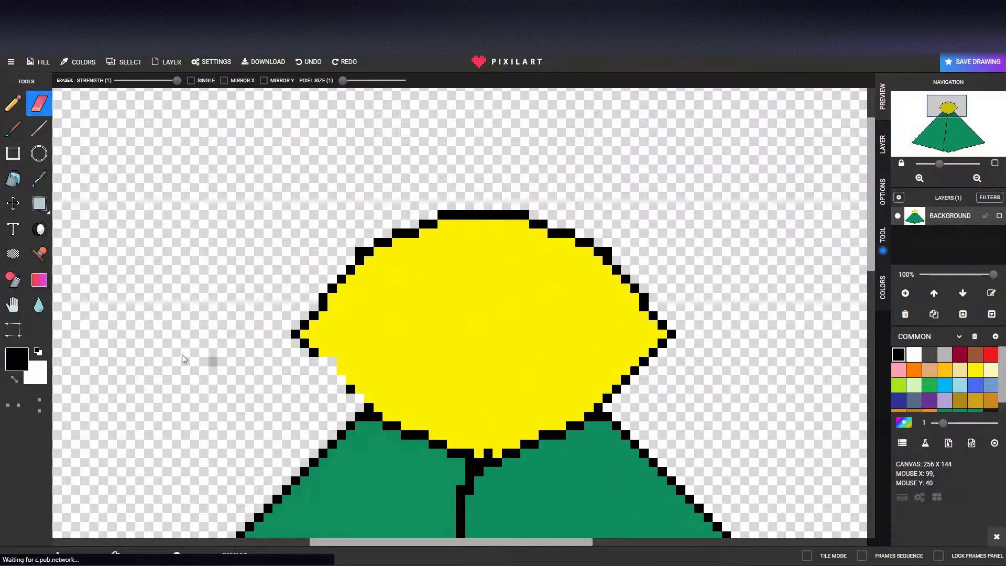
{"action": "left_click", "coordinate": [22, 112]}
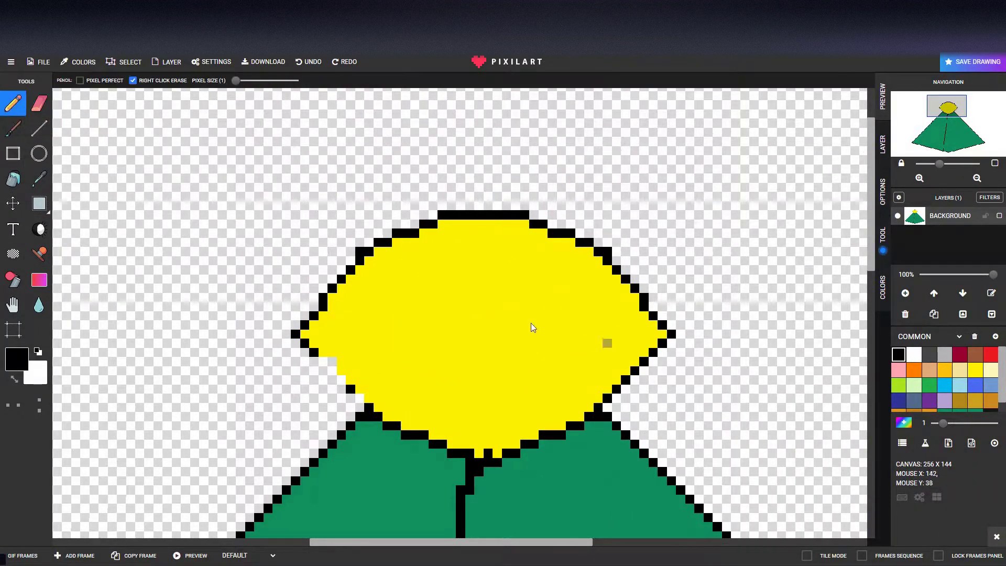
{"action": "left_click", "coordinate": [324, 362]}
{"action": "left_click_drag", "start_coordinate": [330, 371], "coordinate": [369, 408]}
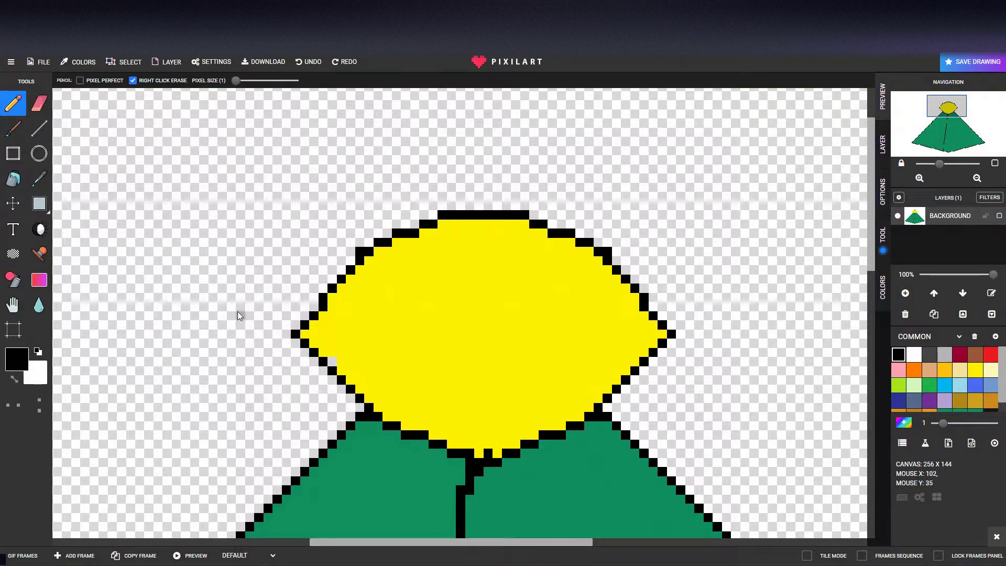
{"action": "left_click", "coordinate": [38, 179]}
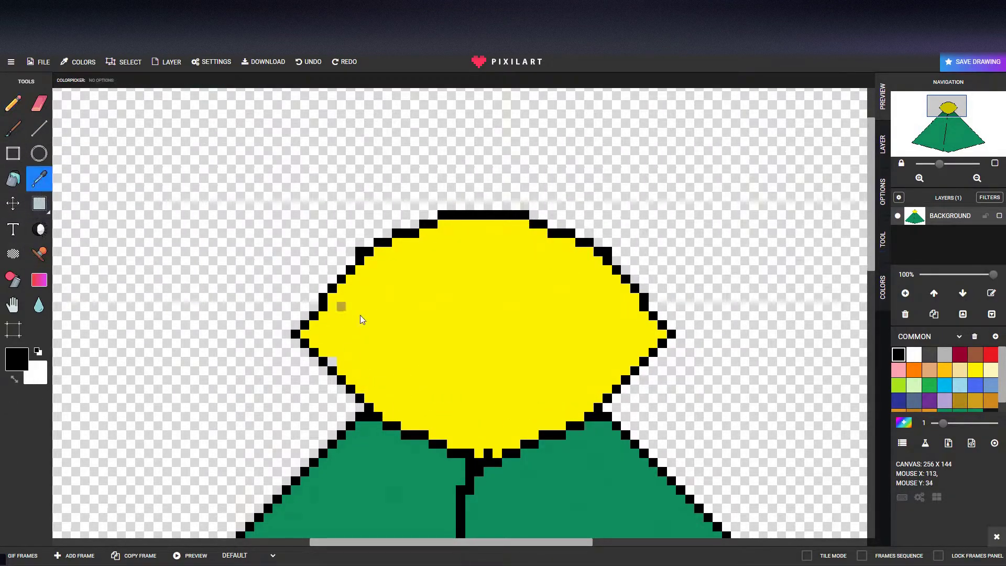
{"action": "left_click", "coordinate": [348, 314]}
{"action": "left_click", "coordinate": [13, 103]}
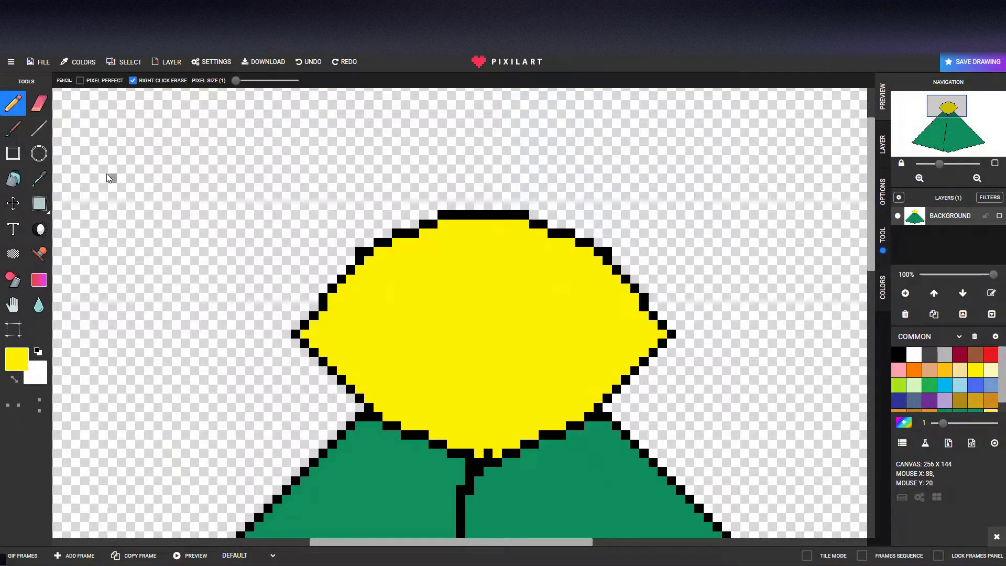
{"action": "left_click", "coordinate": [898, 354]}
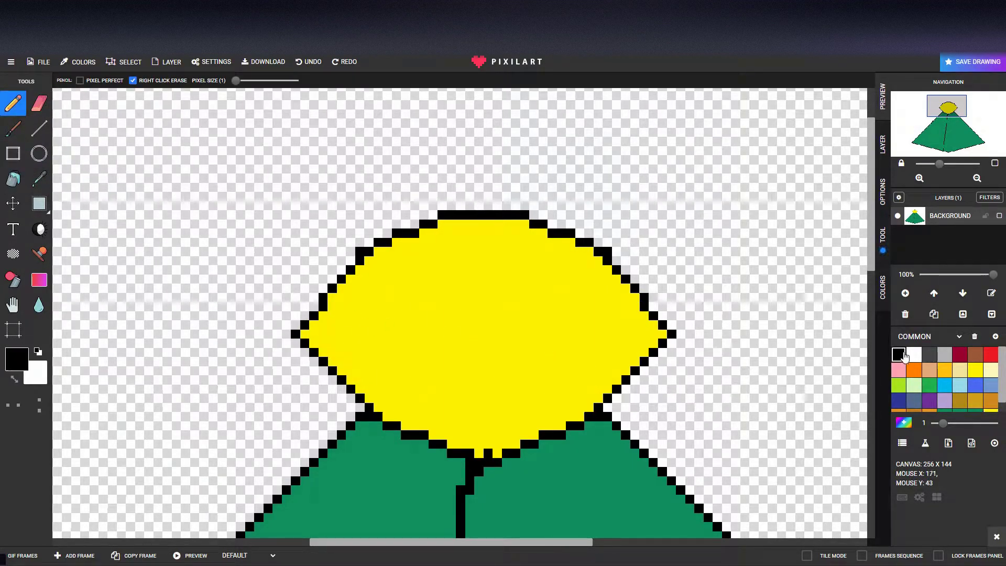
Step: Erase the stray black pixels bulging out from the pyramid's left edge
{"action": "left_click_drag", "start_coordinate": [943, 123], "coordinate": [933, 131]}
{"action": "right_click", "coordinate": [474, 192]}
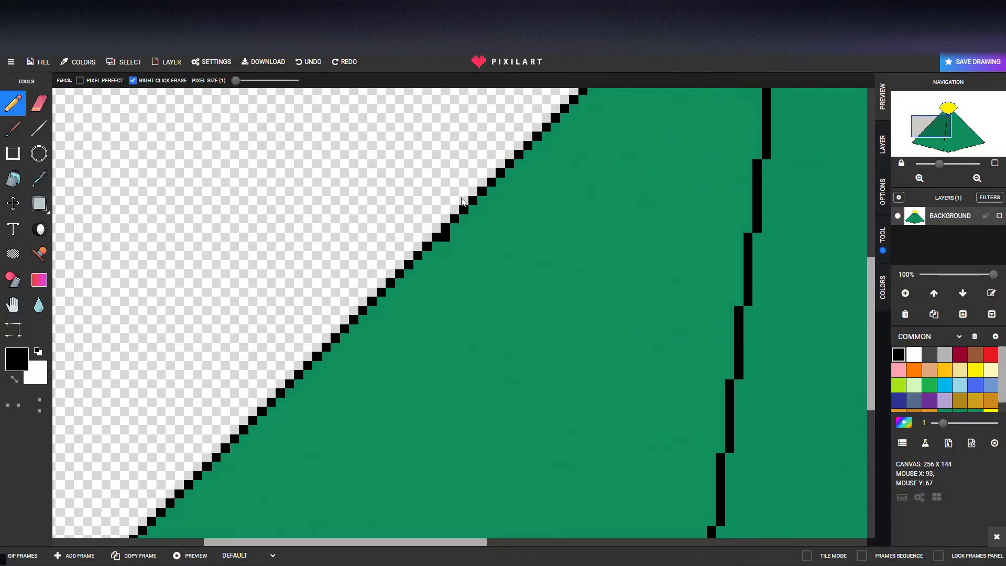
{"action": "left_click_drag", "start_coordinate": [932, 152], "coordinate": [945, 110]}
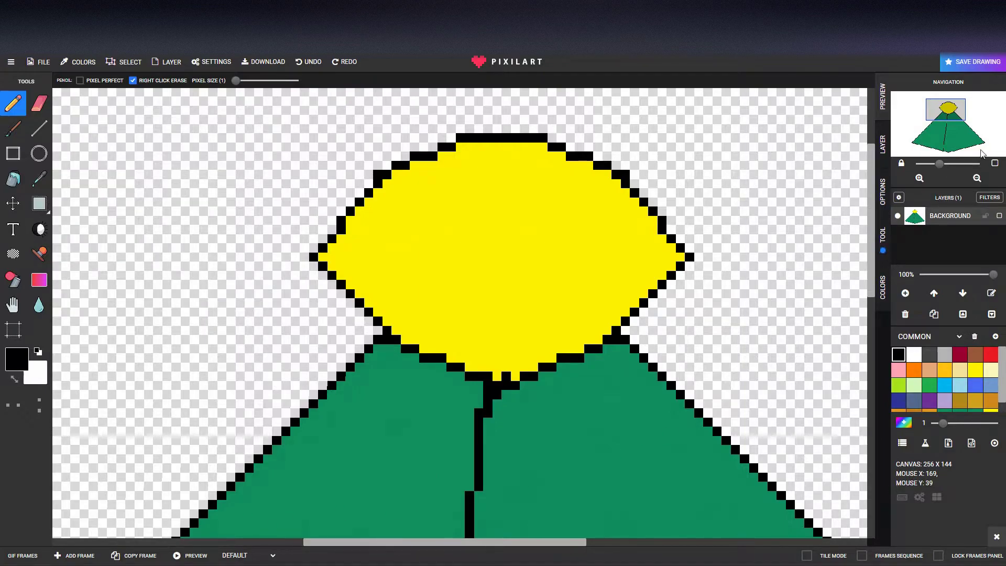
{"action": "left_click", "coordinate": [975, 179]}
{"action": "left_click", "coordinate": [975, 179]}
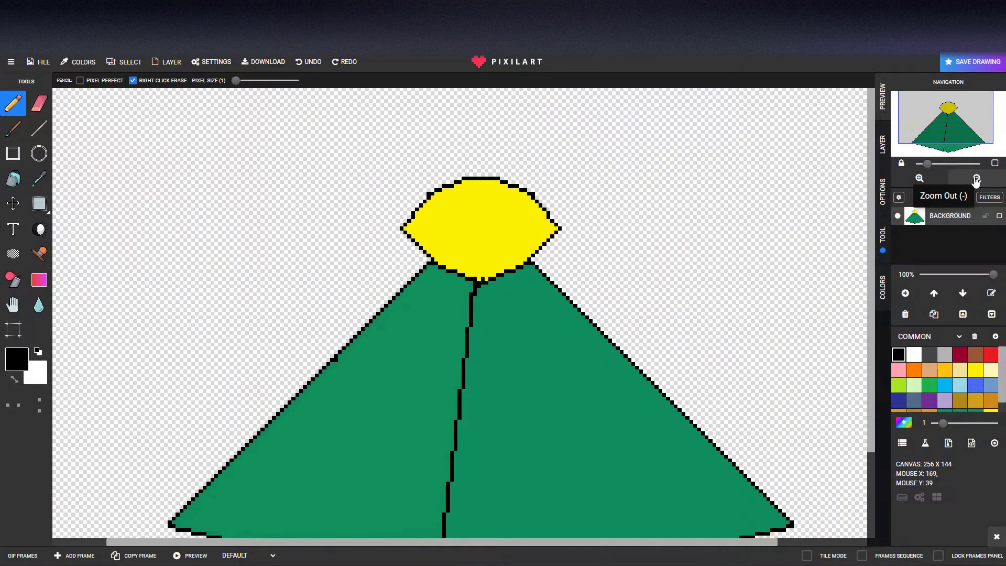
Step: Patch the missing pixel on the pyramid's upper left edge with the Pencil, using green sampled from the pyramid
{"action": "left_click", "coordinate": [976, 179]}
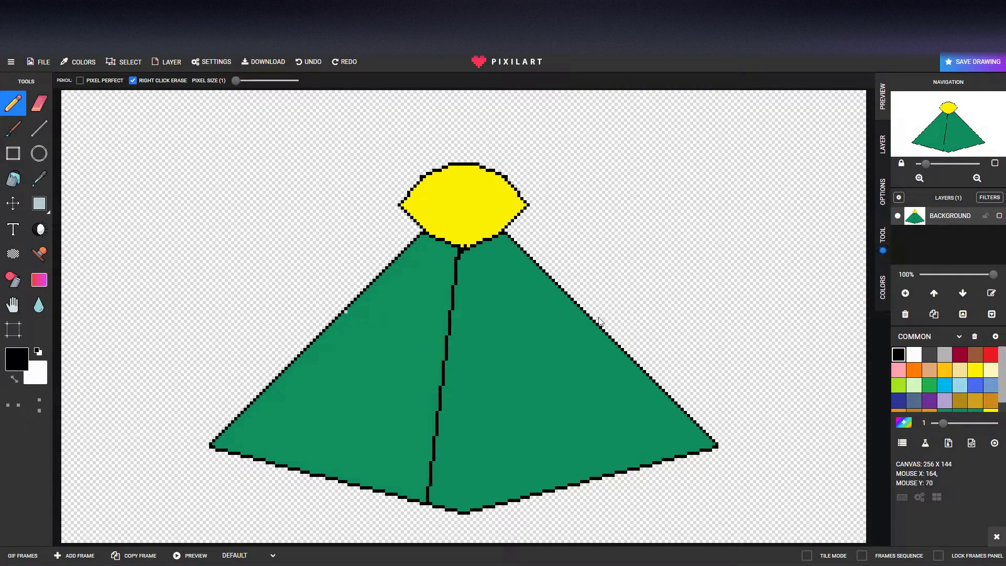
{"action": "left_click", "coordinate": [39, 179]}
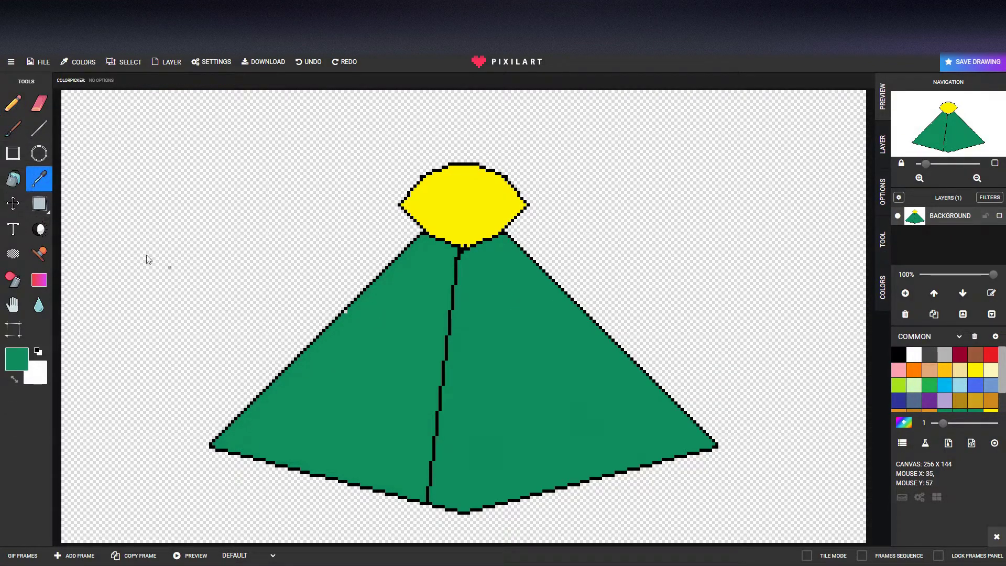
{"action": "left_click", "coordinate": [12, 103]}
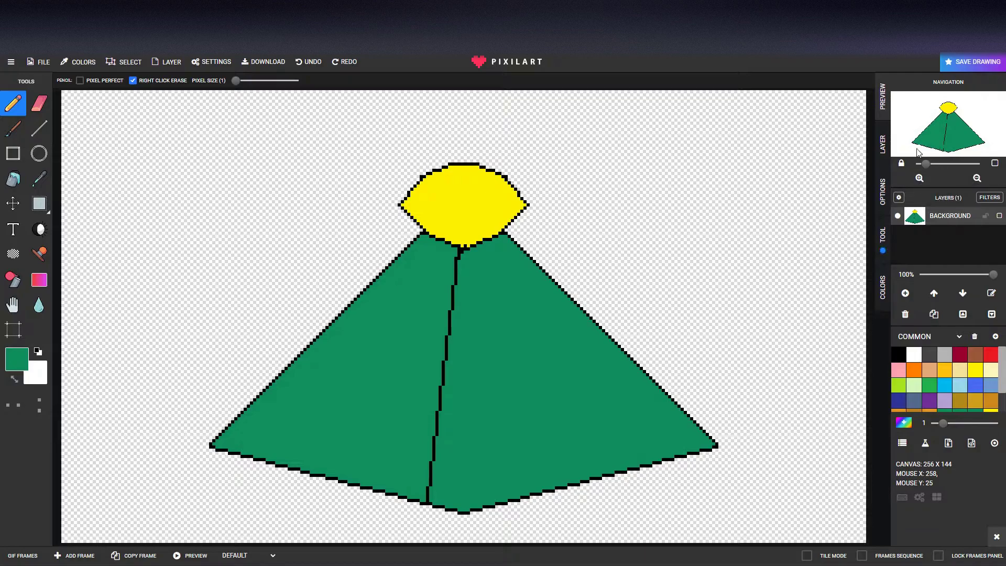
Step: Draw a rounded black loop about 11 pixels wide on the dome's right half with the 1-pixel Pencil
{"action": "scroll", "coordinate": [938, 146], "scroll_direction": "up", "scroll_amount": 3}
{"action": "left_click_drag", "start_coordinate": [948, 143], "coordinate": [948, 110]}
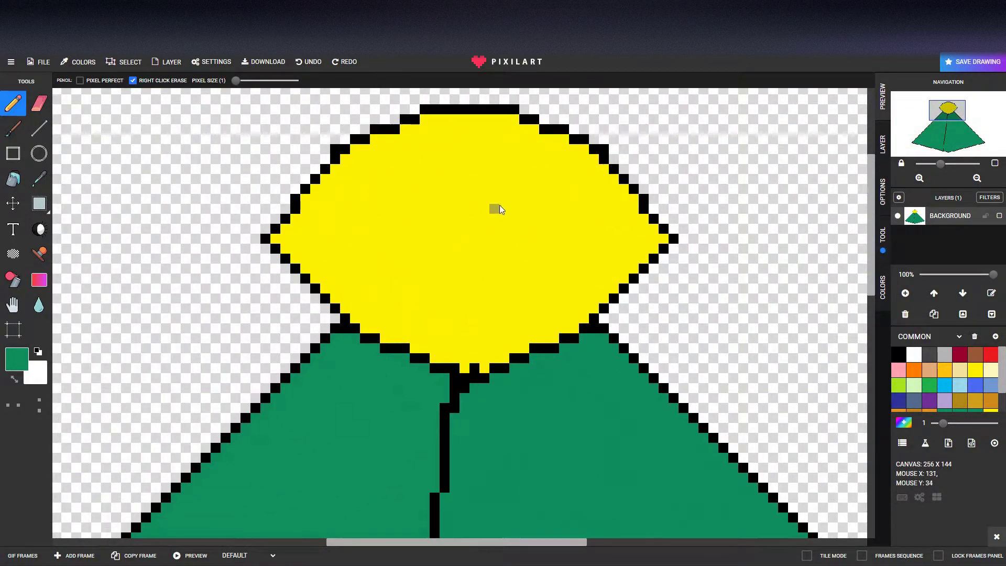
{"action": "left_click", "coordinate": [898, 354]}
{"action": "mouse_move", "coordinate": [534, 199]}
{"action": "left_mouse_down"}
{"action": "mouse_move", "coordinate": [503, 211]}
{"action": "mouse_move", "coordinate": [484, 258]}
{"action": "mouse_move", "coordinate": [534, 284]}
{"action": "mouse_move", "coordinate": [563, 264]}
{"action": "mouse_move", "coordinate": [584, 224]}
{"action": "mouse_move", "coordinate": [559, 191]}
{"action": "mouse_move", "coordinate": [540, 195]}
{"action": "mouse_move", "coordinate": [570, 203]}
{"action": "mouse_move", "coordinate": [566, 262]}
{"action": "mouse_move", "coordinate": [533, 278]}
{"action": "mouse_move", "coordinate": [501, 276]}
{"action": "mouse_move", "coordinate": [486, 257]}
{"action": "mouse_move", "coordinate": [497, 228]}
{"action": "mouse_move", "coordinate": [530, 208]}
{"action": "left_mouse_up"}
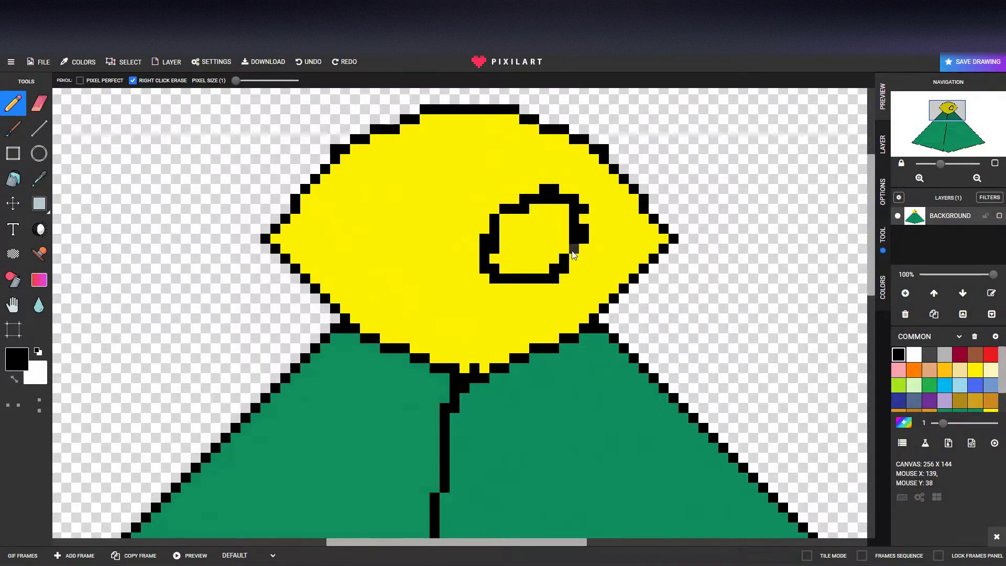
Step: Sample the dome's yellow and paint over the loop's excess black pixels to thin its outline to one pixel
{"action": "left_click", "coordinate": [491, 261]}
{"action": "left_click", "coordinate": [39, 179]}
{"action": "left_click", "coordinate": [321, 256]}
{"action": "left_click", "coordinate": [13, 103]}
{"action": "left_click_drag", "start_coordinate": [487, 272], "coordinate": [490, 245]}
{"action": "left_click", "coordinate": [571, 268]}
{"action": "mouse_move", "coordinate": [587, 250]}
{"action": "left_mouse_down"}
{"action": "mouse_move", "coordinate": [580, 202]}
{"action": "mouse_move", "coordinate": [550, 190]}
{"action": "mouse_move", "coordinate": [505, 202]}
{"action": "mouse_move", "coordinate": [526, 210]}
{"action": "left_mouse_up"}
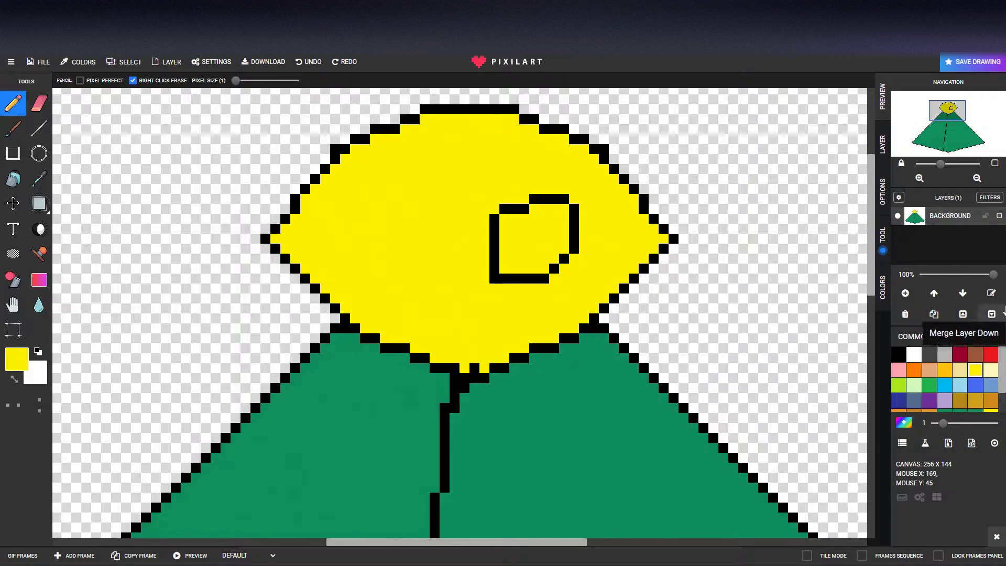
Step: Draw two black lines from the loop's right side diagonally down past the dome and above the pyramid's right edge
{"action": "left_click_drag", "start_coordinate": [944, 120], "coordinate": [958, 122]}
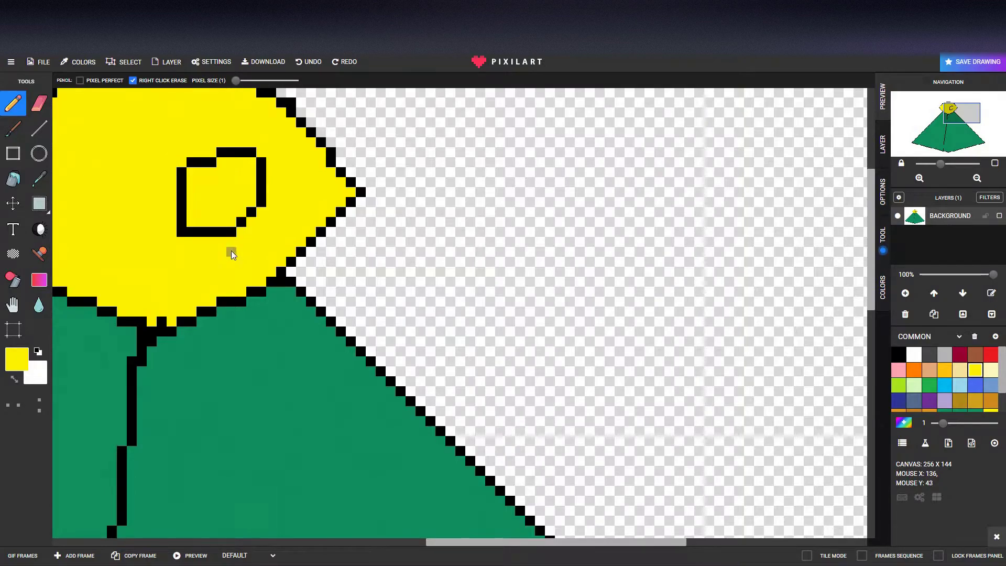
{"action": "left_click", "coordinate": [898, 354]}
{"action": "left_click_drag", "start_coordinate": [231, 241], "coordinate": [233, 254]}
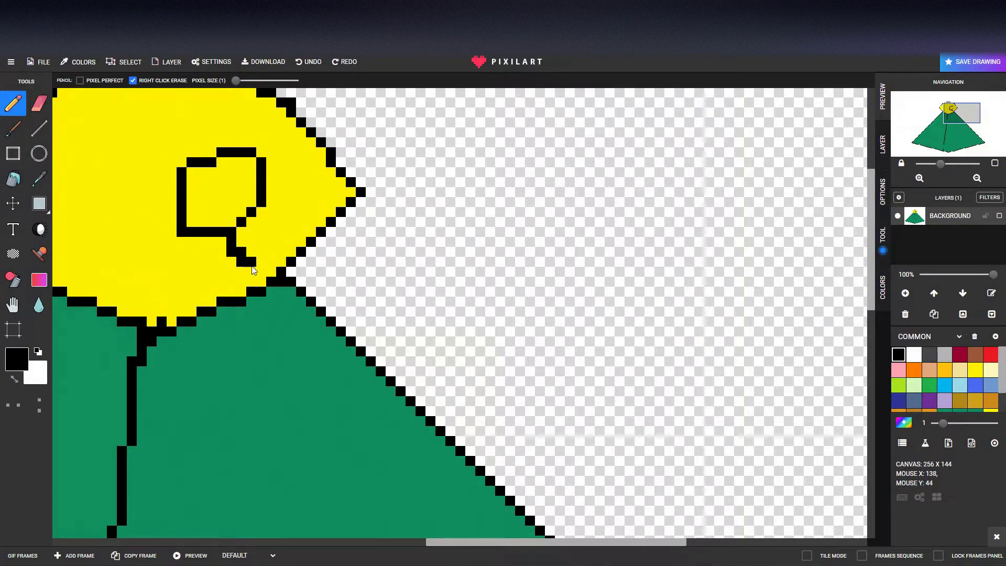
{"action": "left_click", "coordinate": [38, 128]}
{"action": "left_click_drag", "start_coordinate": [254, 271], "coordinate": [581, 477]}
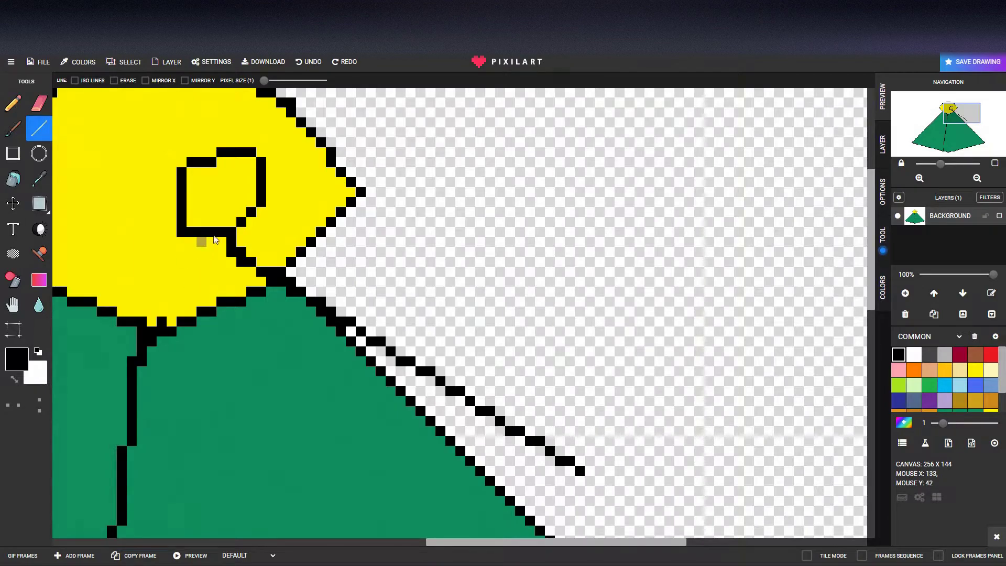
{"action": "left_click_drag", "start_coordinate": [265, 200], "coordinate": [740, 502]}
Step: Extend both black diagonal lines further down along the pyramid's right side with the Line tool
{"action": "left_click_drag", "start_coordinate": [963, 118], "coordinate": [981, 130]}
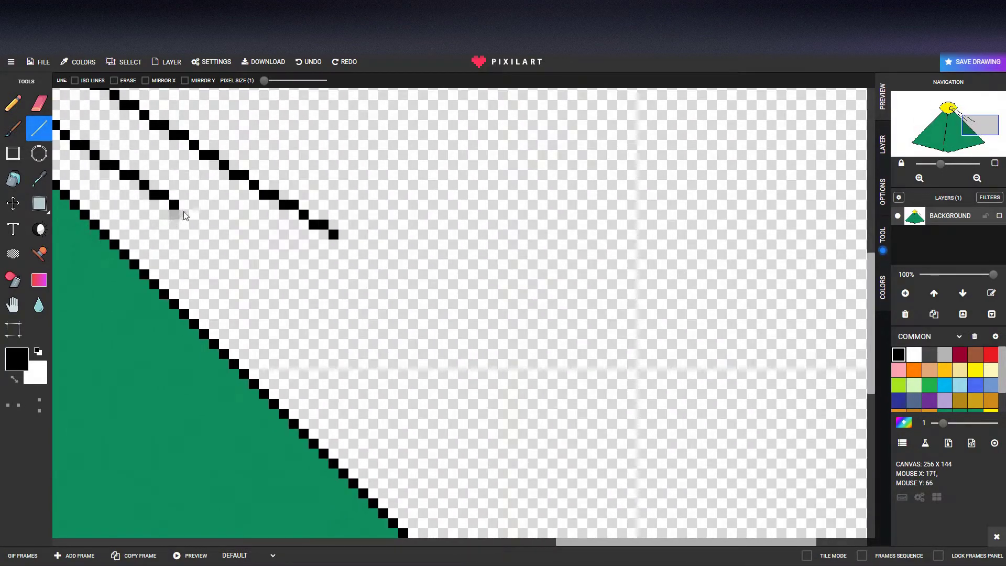
{"action": "left_click_drag", "start_coordinate": [183, 212], "coordinate": [524, 462]}
{"action": "left_click_drag", "start_coordinate": [985, 124], "coordinate": [995, 129]}
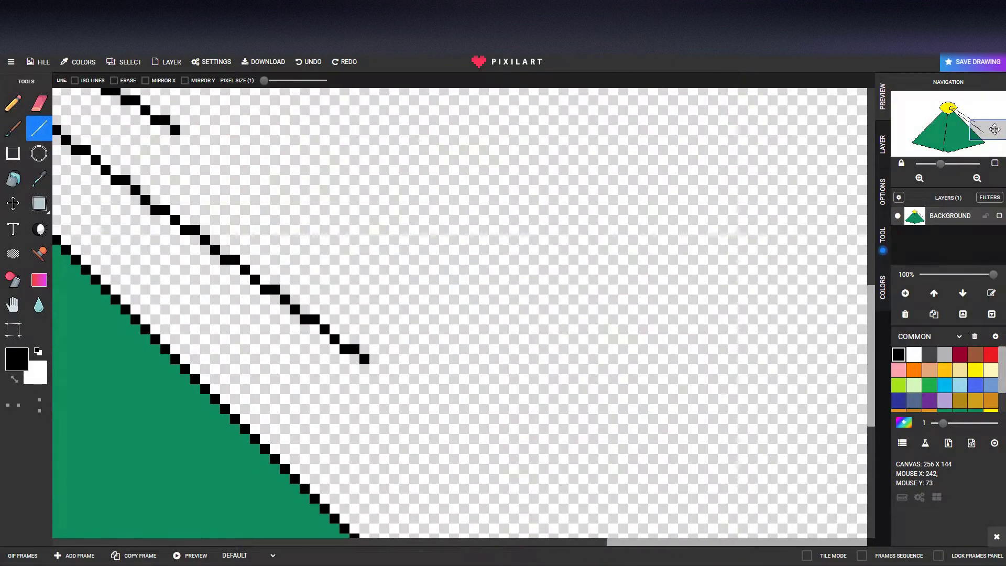
{"action": "left_click_drag", "start_coordinate": [186, 140], "coordinate": [494, 366]}
Step: Outline a wide rectangle about 14 by 5 pixels with a small box on top, right of the pyramid's lower right corner
{"action": "left_click_drag", "start_coordinate": [999, 127], "coordinate": [1001, 138]}
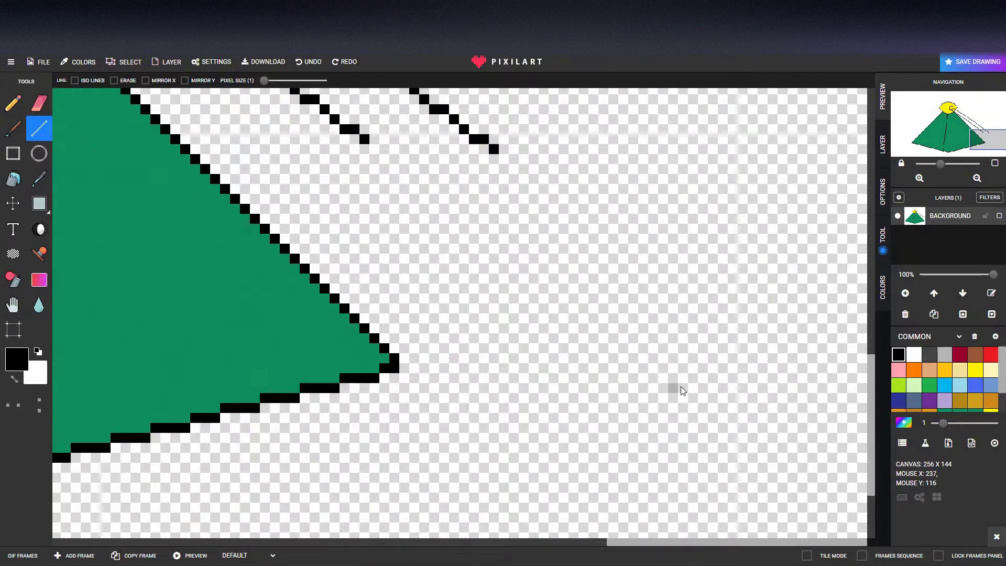
{"action": "mouse_move", "coordinate": [778, 338]}
{"action": "left_mouse_down"}
{"action": "mouse_move", "coordinate": [684, 344]}
{"action": "mouse_move", "coordinate": [687, 379]}
{"action": "mouse_move", "coordinate": [797, 365]}
{"action": "mouse_move", "coordinate": [814, 385]}
{"action": "mouse_move", "coordinate": [816, 347]}
{"action": "mouse_move", "coordinate": [770, 337]}
{"action": "mouse_move", "coordinate": [777, 314]}
{"action": "left_mouse_up"}
{"action": "left_click_drag", "start_coordinate": [723, 340], "coordinate": [711, 308]}
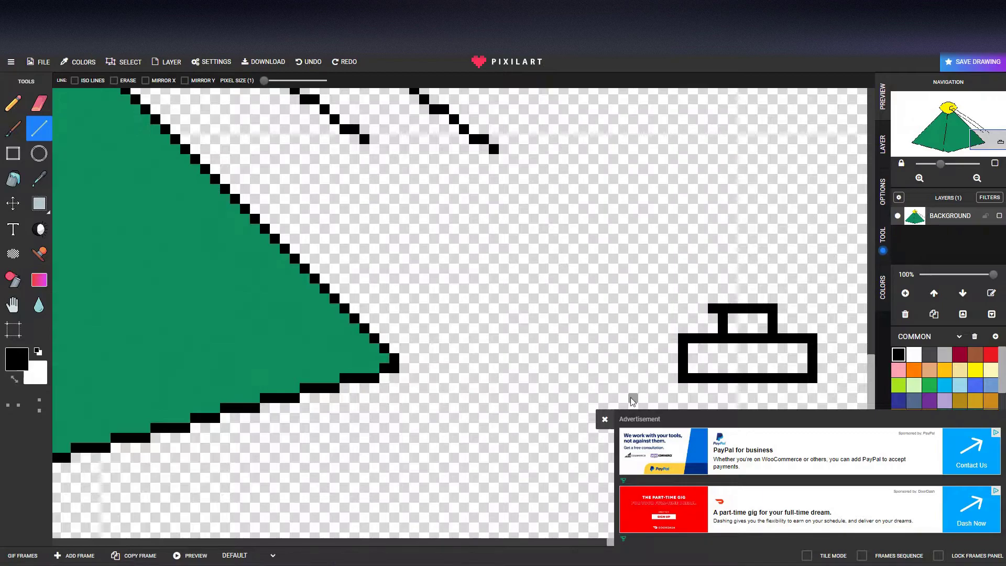
{"action": "left_click", "coordinate": [604, 420]}
{"action": "key", "text": "ctrl+z"}
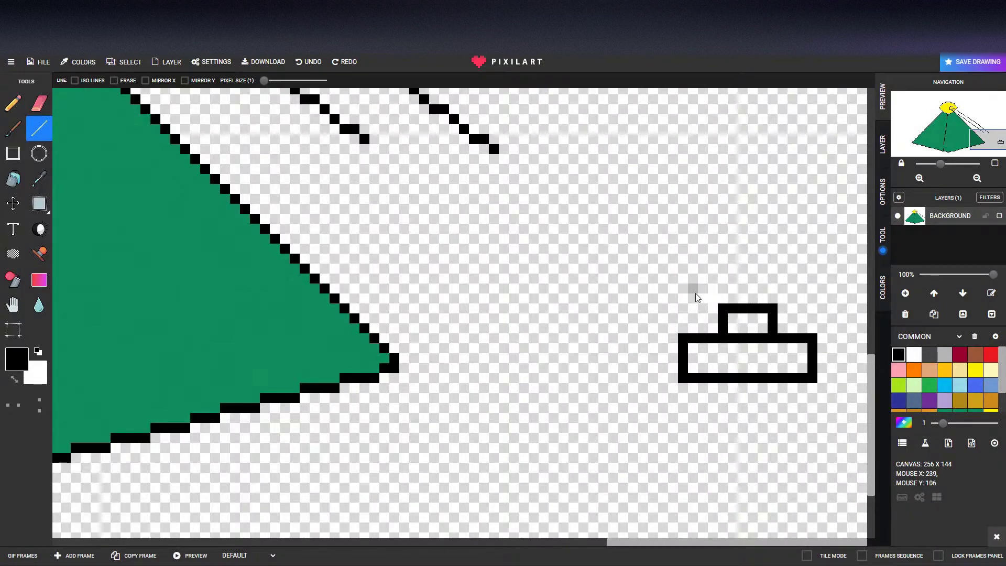
{"action": "key", "text": "ctrl+z"}
Step: Add a slanted rounded tube rising from the small box's upper left and raise the wide rectangle's bottom edge by one pixel
{"action": "left_click_drag", "start_coordinate": [767, 309], "coordinate": [703, 269]}
{"action": "left_click_drag", "start_coordinate": [707, 317], "coordinate": [683, 285]}
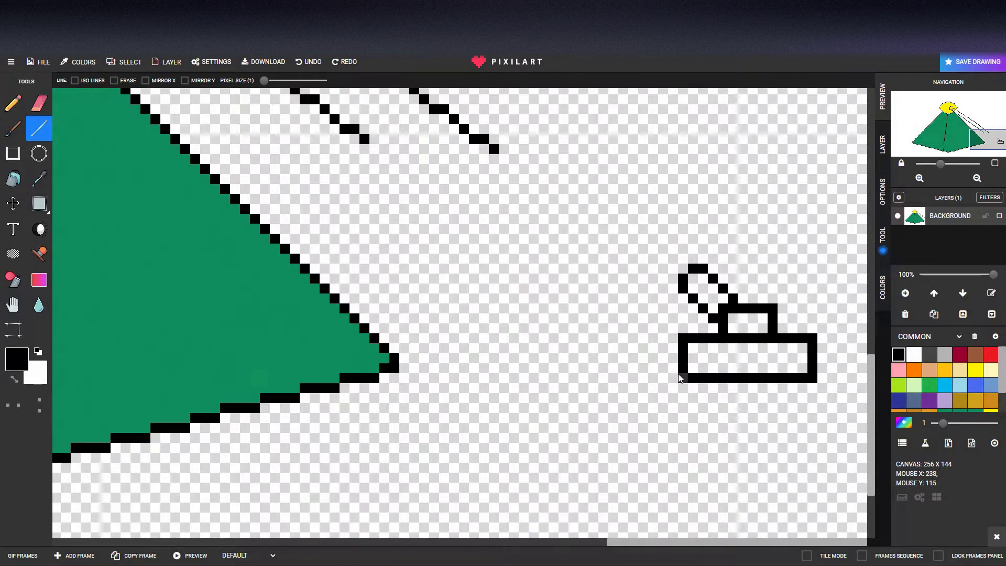
{"action": "mouse_move", "coordinate": [726, 376]}
{"action": "left_mouse_down"}
{"action": "mouse_move", "coordinate": [798, 381]}
{"action": "mouse_move", "coordinate": [785, 370]}
{"action": "mouse_move", "coordinate": [687, 370]}
{"action": "mouse_move", "coordinate": [811, 370]}
{"action": "left_mouse_up"}
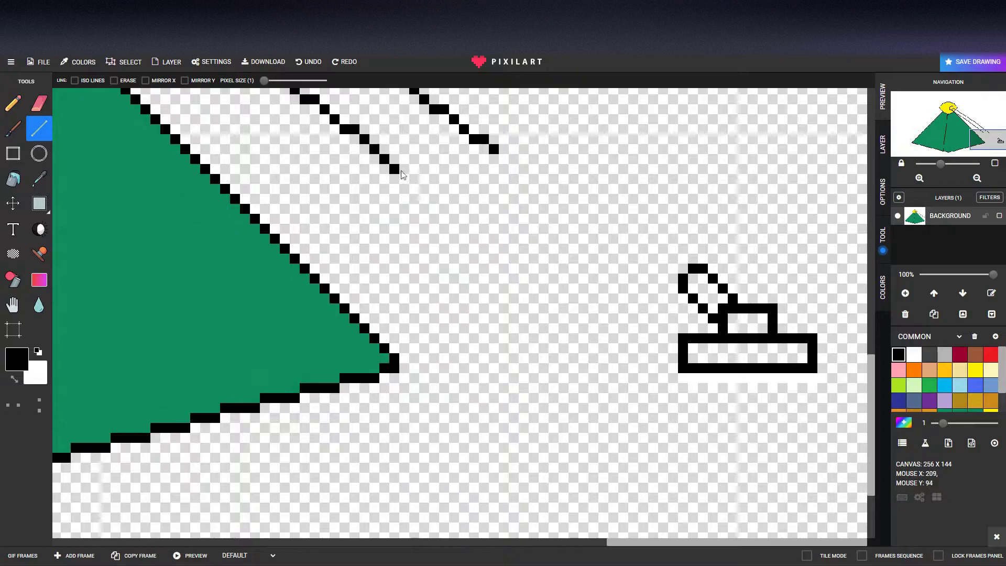
Step: Continue the two black diagonal lines down to just short of the small outlined object
{"action": "left_click_drag", "start_coordinate": [378, 156], "coordinate": [581, 299]}
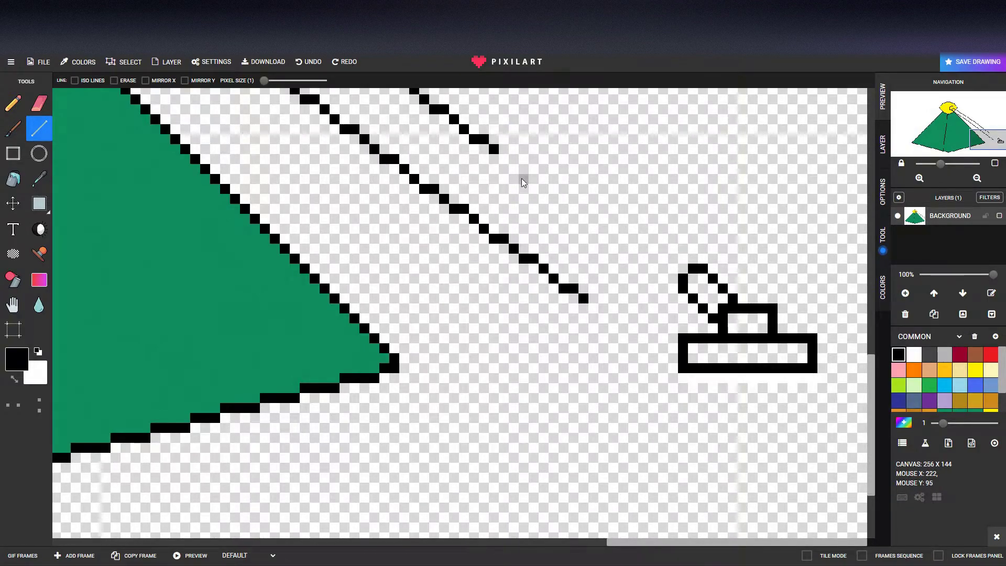
{"action": "left_click_drag", "start_coordinate": [510, 160], "coordinate": [659, 348]}
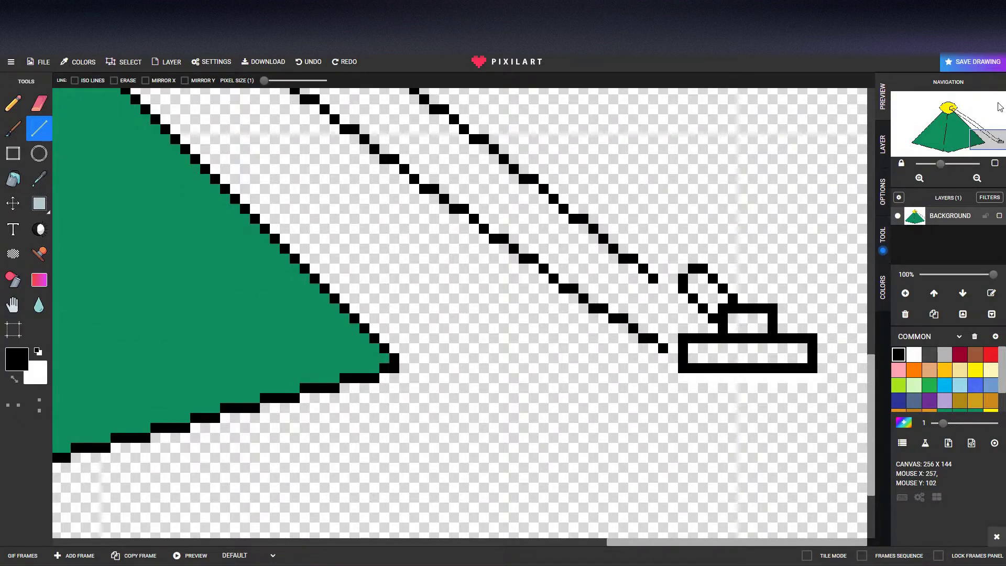
{"action": "left_click", "coordinate": [663, 288]}
Step: Draw a black pupil and a short brow stroke on the dome's loop with the Pencil
{"action": "left_click_drag", "start_coordinate": [963, 138], "coordinate": [926, 113]}
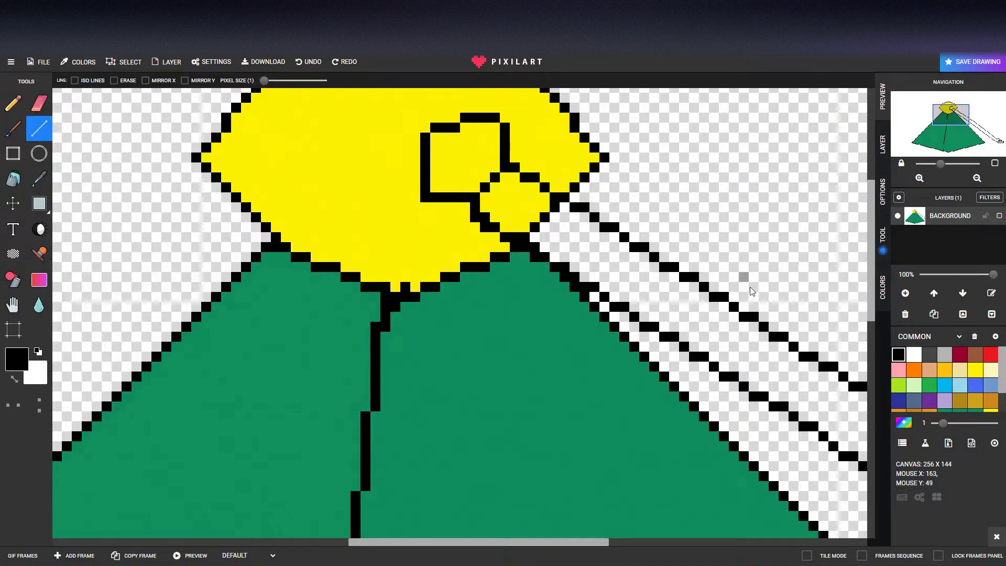
{"action": "left_click", "coordinate": [13, 103]}
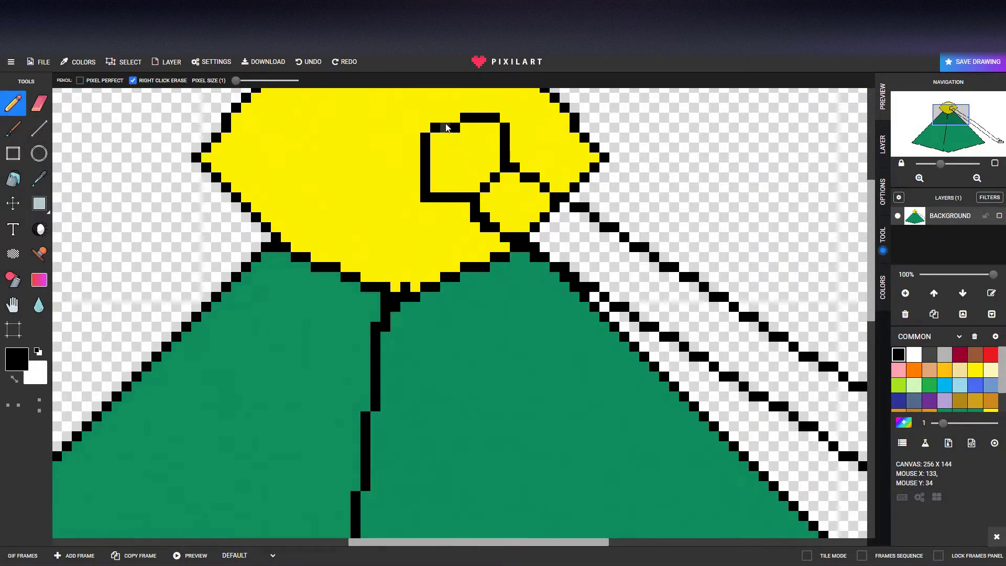
{"action": "left_click_drag", "start_coordinate": [450, 122], "coordinate": [503, 157]}
{"action": "left_click", "coordinate": [423, 107]}
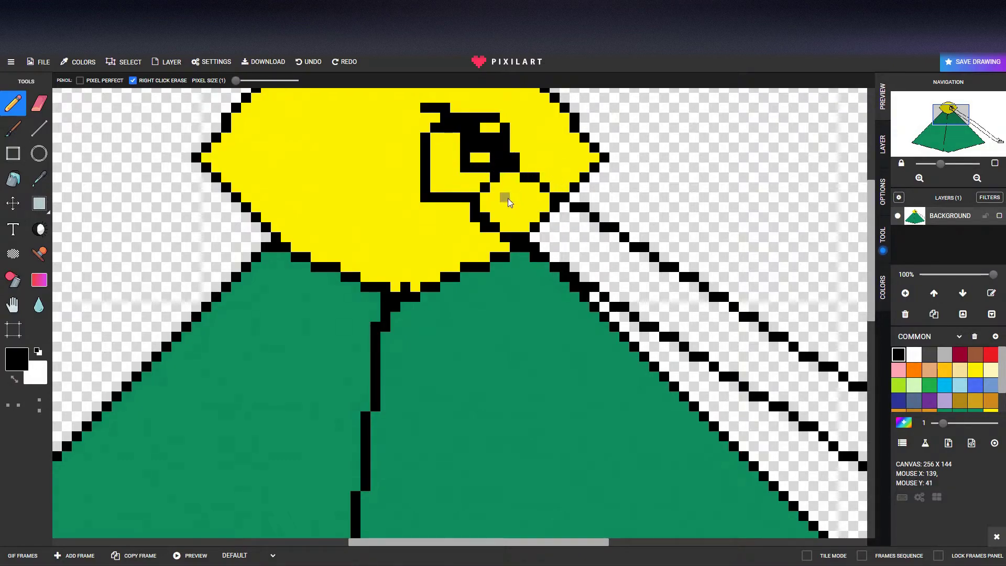
Step: Erase the two line segments joining the loop to the dome's right edge
{"action": "right_click", "coordinate": [515, 157]}
{"action": "mouse_move", "coordinate": [473, 209]}
{"action": "left_mouse_down"}
{"action": "mouse_move", "coordinate": [496, 236]}
{"action": "mouse_move", "coordinate": [518, 242]}
{"action": "left_mouse_up"}
{"action": "left_click_drag", "start_coordinate": [544, 197], "coordinate": [557, 194]}
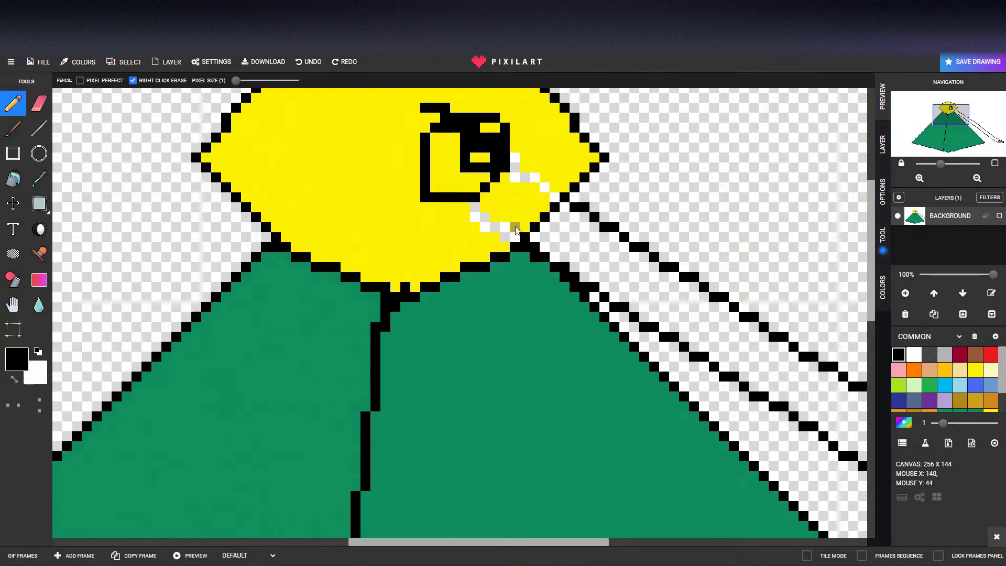
Step: Sample the dome's yellow and bucket-fill the erased gaps and the loop's black pupil area
{"action": "left_click", "coordinate": [39, 179]}
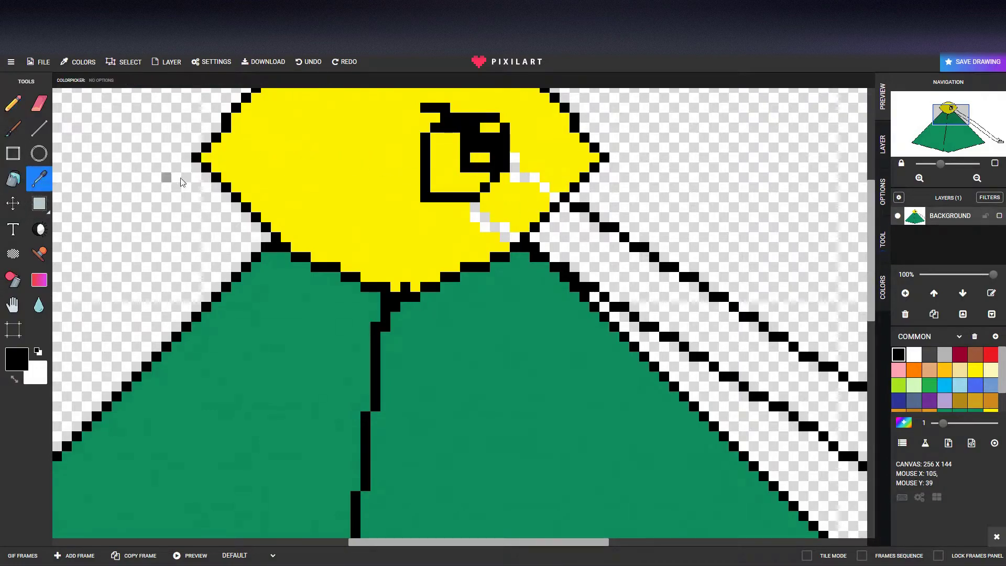
{"action": "left_click", "coordinate": [173, 183]}
{"action": "left_click", "coordinate": [12, 184]}
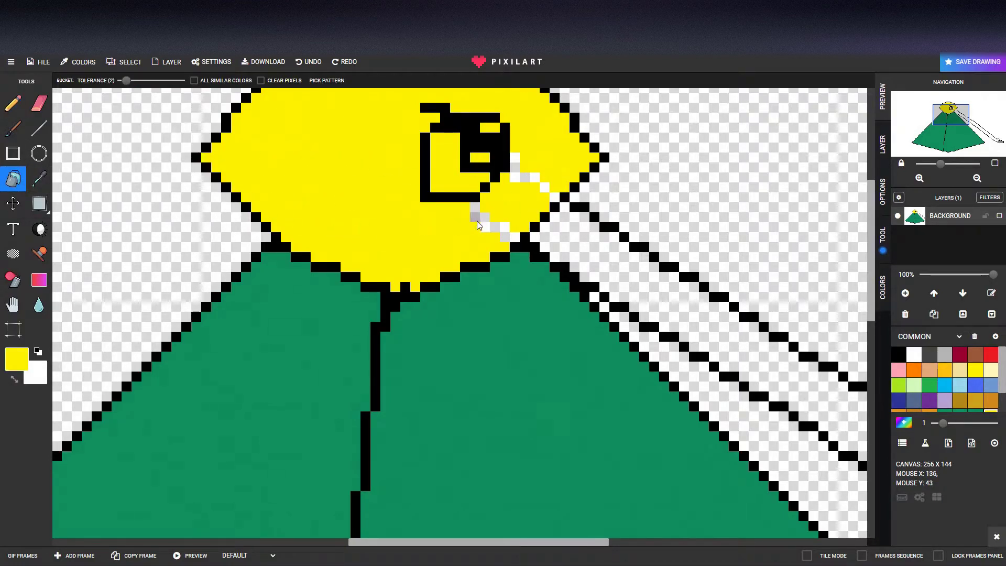
{"action": "left_click", "coordinate": [545, 189]}
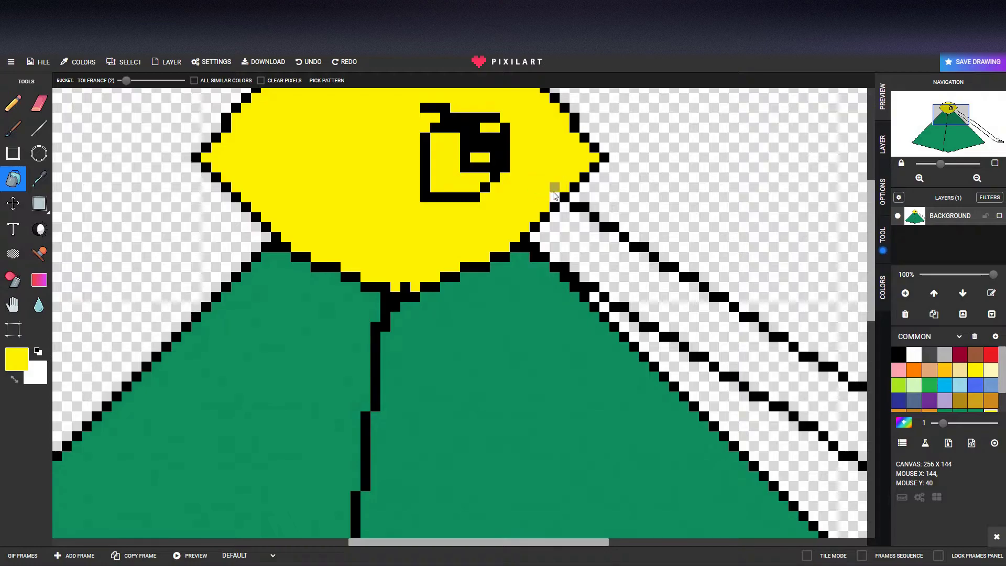
{"action": "left_click", "coordinate": [482, 161]}
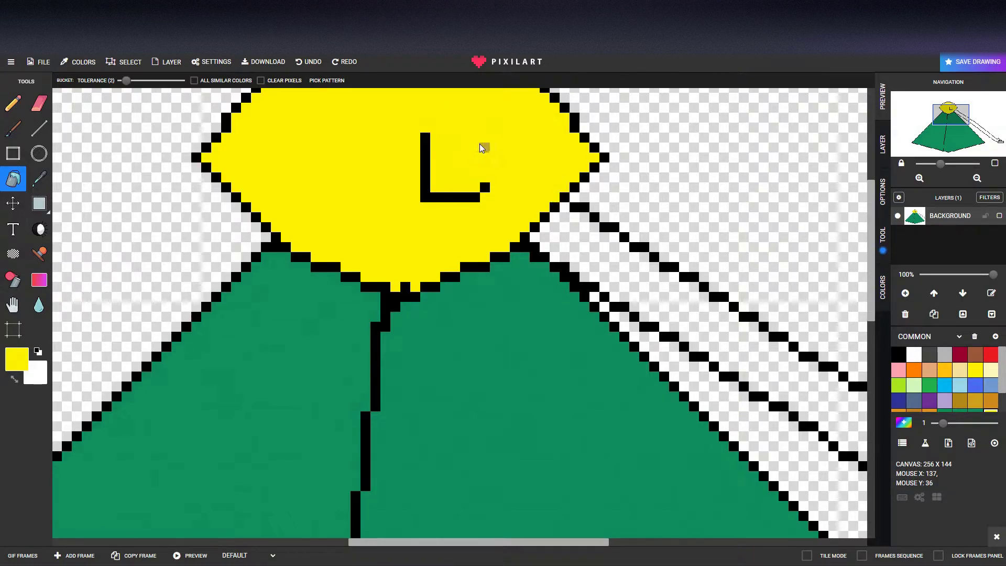
Step: Replace the stray black pixel at the end of the remaining L-shaped outline with the dome's yellow
{"action": "left_click", "coordinate": [13, 104]}
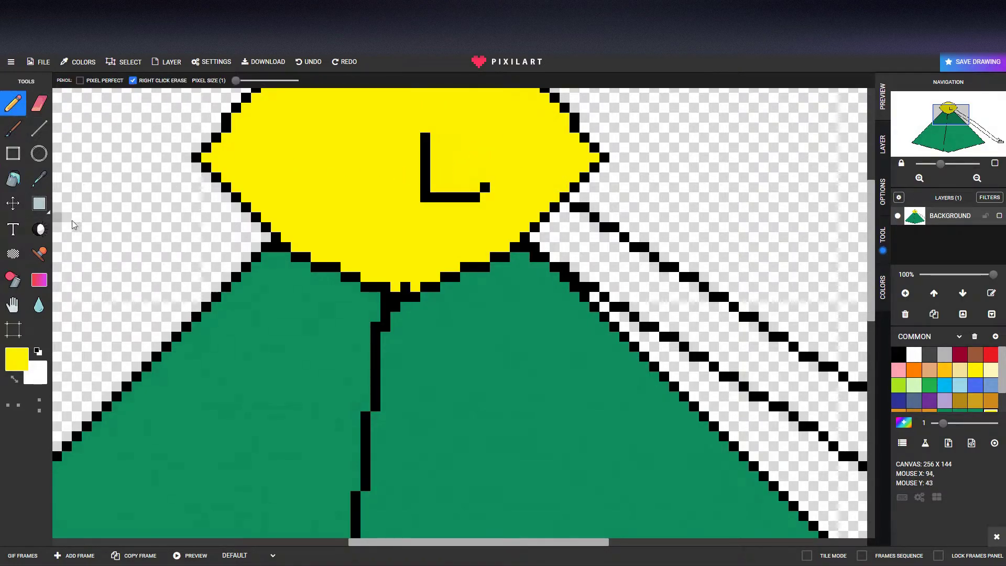
{"action": "left_click", "coordinate": [898, 354]}
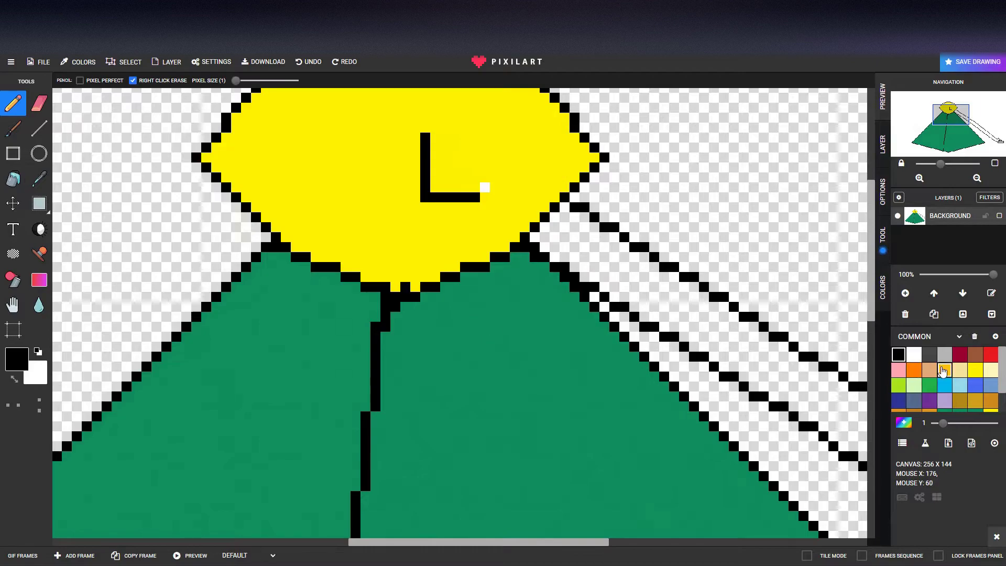
{"action": "left_click", "coordinate": [975, 370]}
{"action": "left_click", "coordinate": [39, 178]}
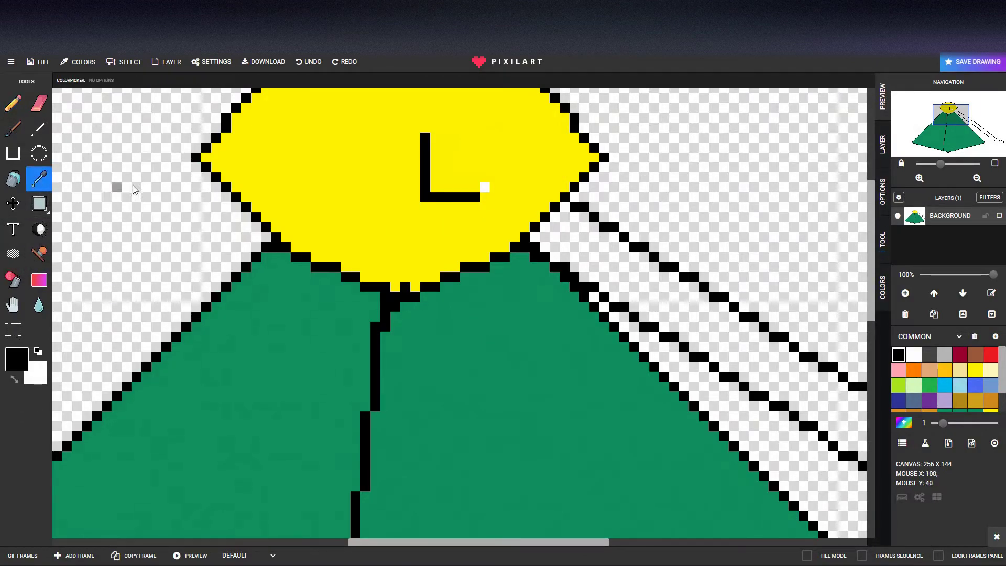
{"action": "left_click", "coordinate": [13, 103]}
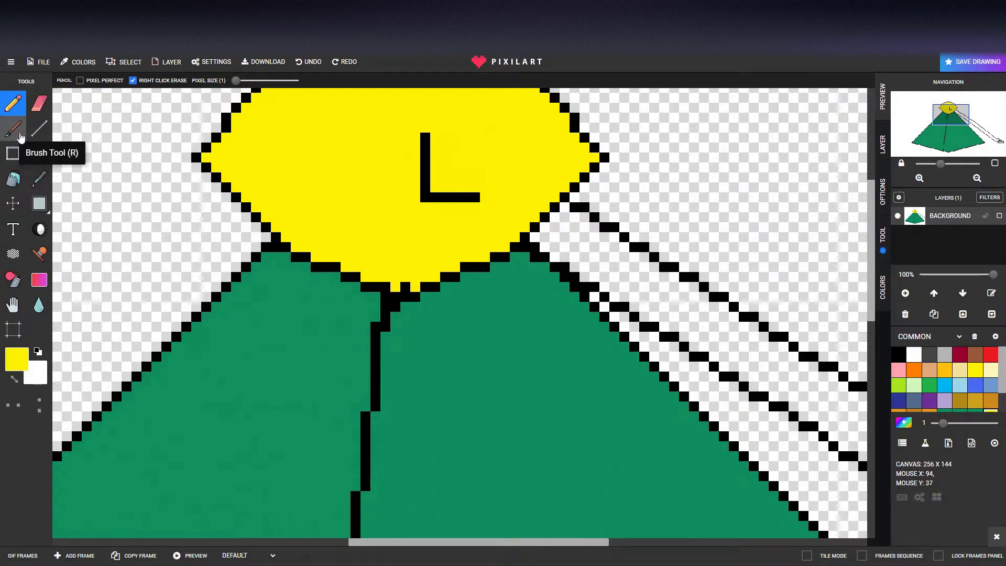
Step: Complete the L-shaped outline into a black rectangle about 13 by 9 pixels on the dome with the Line tool
{"action": "left_click", "coordinate": [899, 357]}
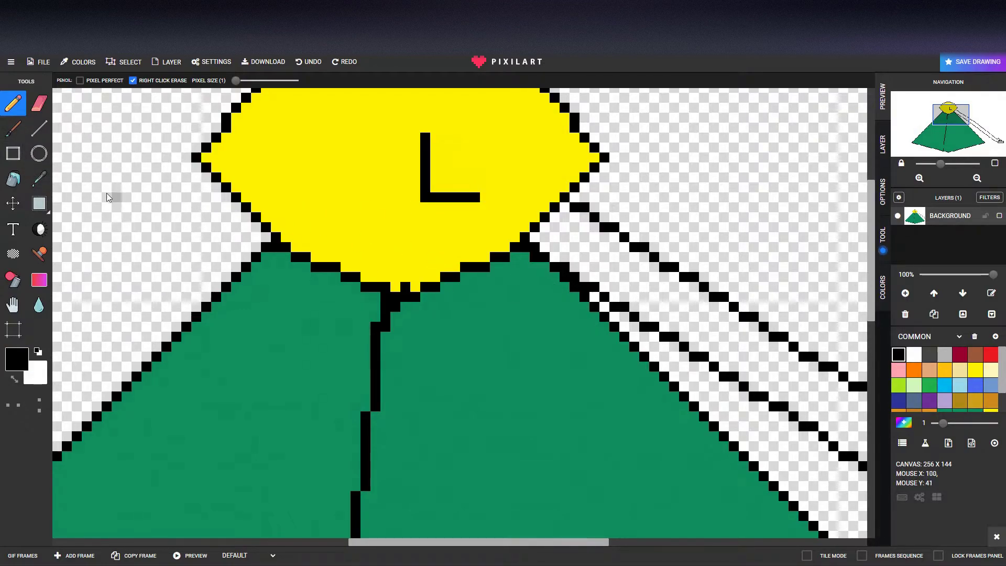
{"action": "left_click", "coordinate": [39, 128]}
{"action": "mouse_move", "coordinate": [485, 200]}
{"action": "left_mouse_down"}
{"action": "mouse_move", "coordinate": [545, 198]}
{"action": "mouse_move", "coordinate": [545, 116]}
{"action": "mouse_move", "coordinate": [433, 125]}
{"action": "left_mouse_up"}
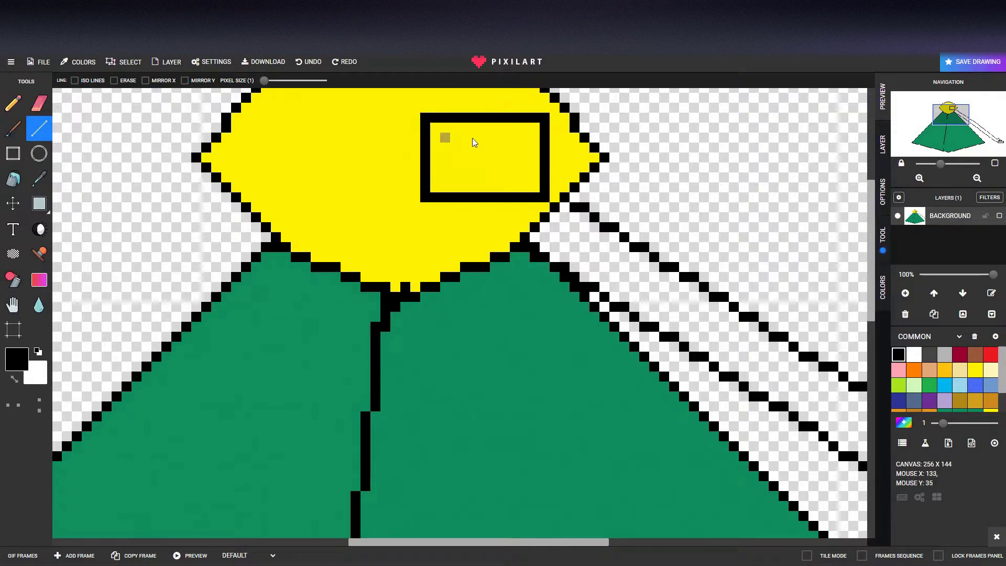
{"action": "key", "text": "ctrl+z"}
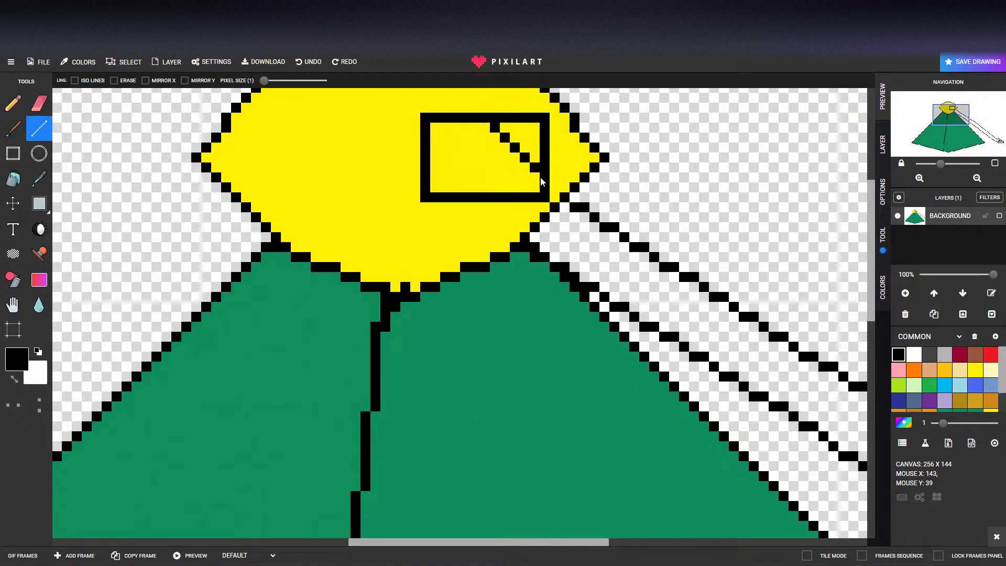
{"action": "mouse_move", "coordinate": [495, 132]}
{"action": "left_mouse_down"}
{"action": "mouse_move", "coordinate": [496, 165]}
{"action": "mouse_move", "coordinate": [512, 173]}
{"action": "left_mouse_up"}
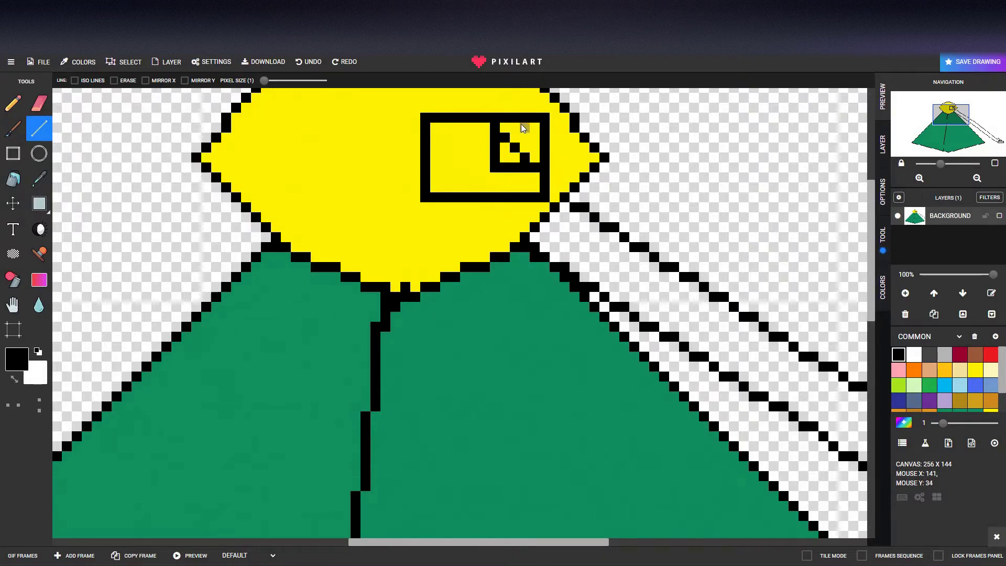
{"action": "mouse_move", "coordinate": [511, 127]}
{"action": "left_mouse_down"}
{"action": "mouse_move", "coordinate": [532, 158]}
{"action": "mouse_move", "coordinate": [515, 127]}
{"action": "left_mouse_up"}
{"action": "key", "text": "ctrl+z"}
{"action": "key", "text": "ctrl+z"}
{"action": "key", "text": "ctrl+z"}
{"action": "key", "text": "ctrl+z"}
{"action": "key", "text": "ctrl+z"}
{"action": "key", "text": "ctrl+z"}
{"action": "key", "text": "ctrl+z"}
{"action": "key", "text": "ctrl+z"}
{"action": "key", "text": "ctrl+z"}
{"action": "key", "text": "ctrl+z"}
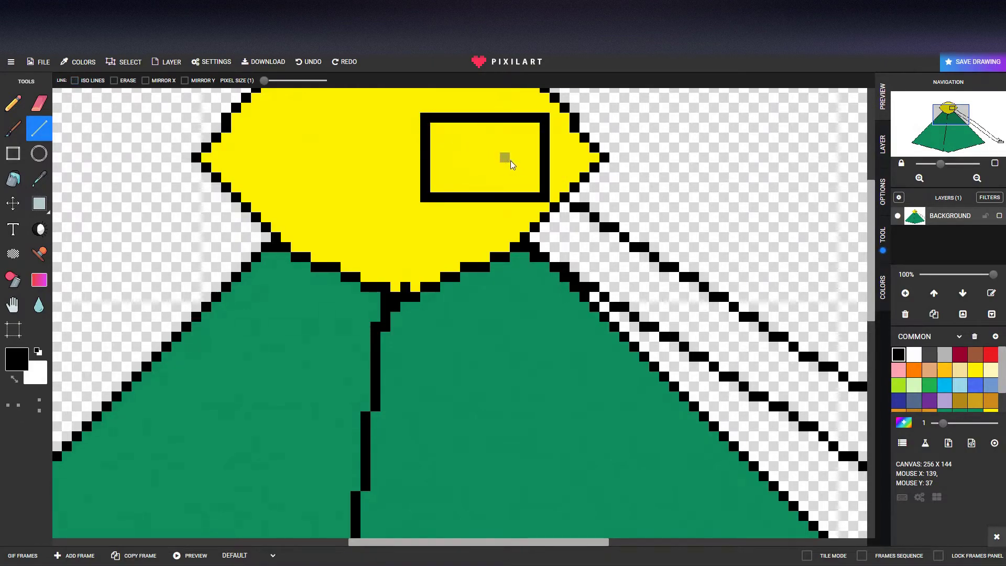
Step: Draw a small black pupil about 3 by 4 pixels inside the rectangle on the dome
{"action": "left_click_drag", "start_coordinate": [514, 157], "coordinate": [505, 167]}
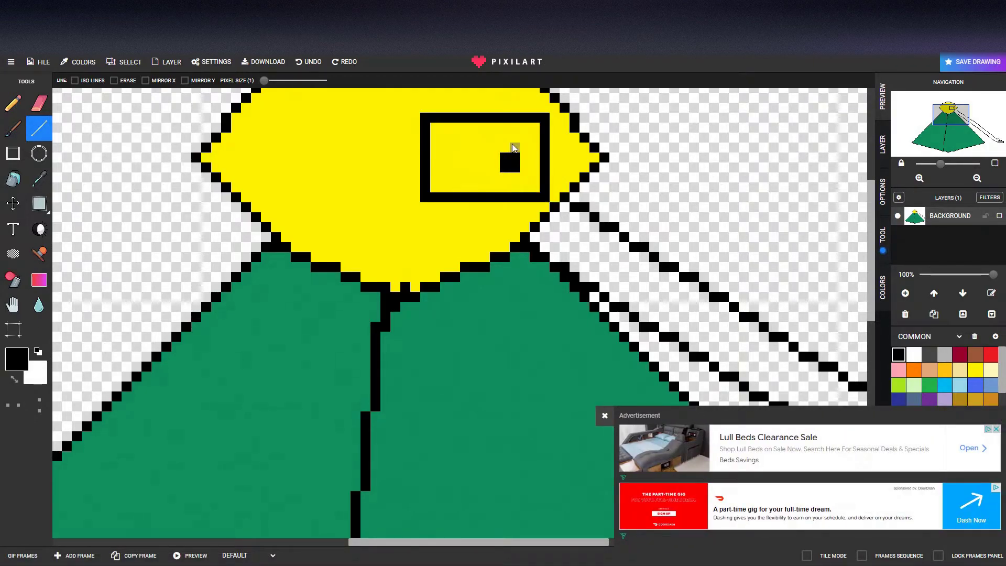
{"action": "left_click_drag", "start_coordinate": [515, 148], "coordinate": [525, 157]}
{"action": "left_click", "coordinate": [605, 414]}
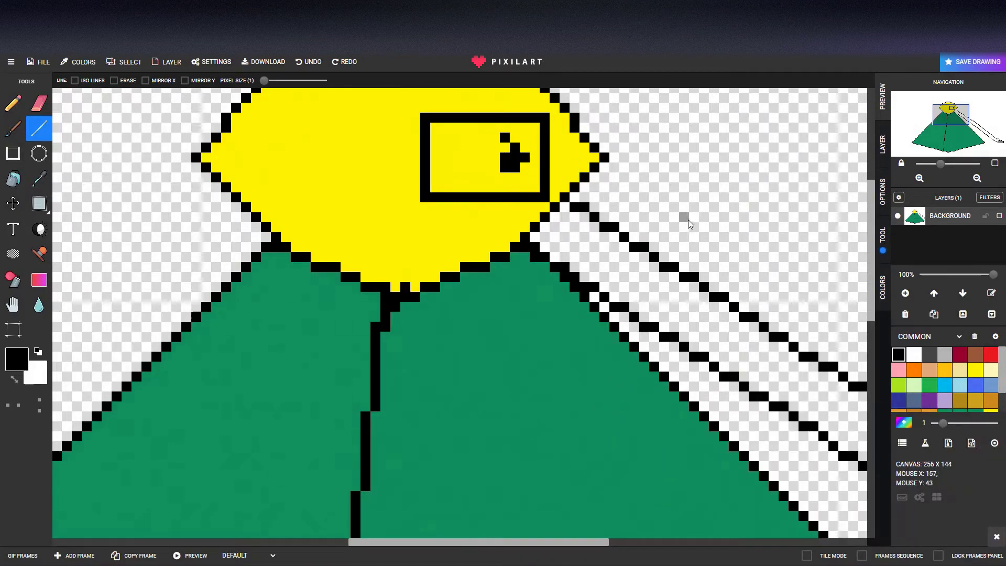
Step: Copy the small outlined object with a 16 by 16 pixel selection and place four copies around the pyramid's lower-right corner
{"action": "left_click_drag", "start_coordinate": [948, 117], "coordinate": [997, 150]}
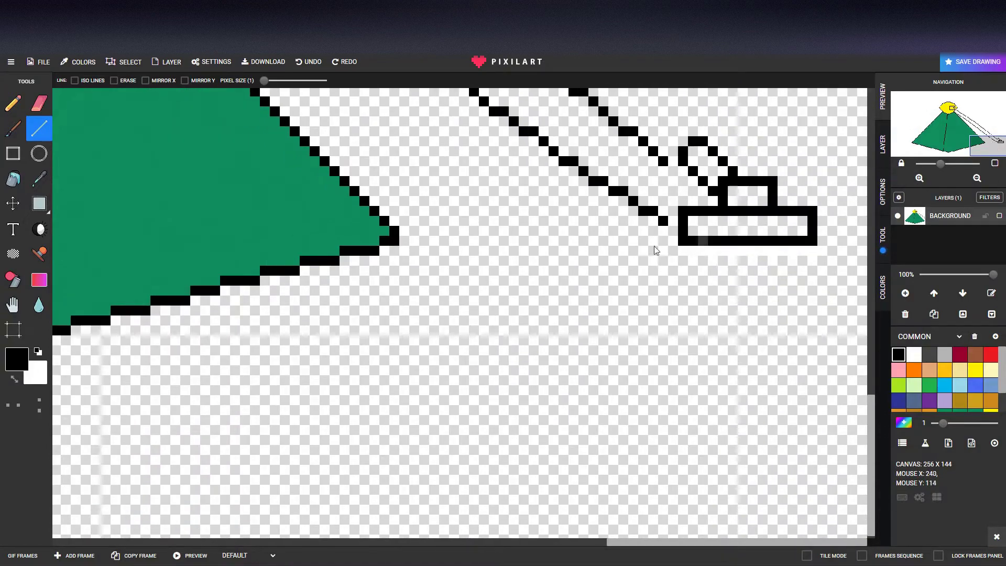
{"action": "left_click", "coordinate": [40, 204]}
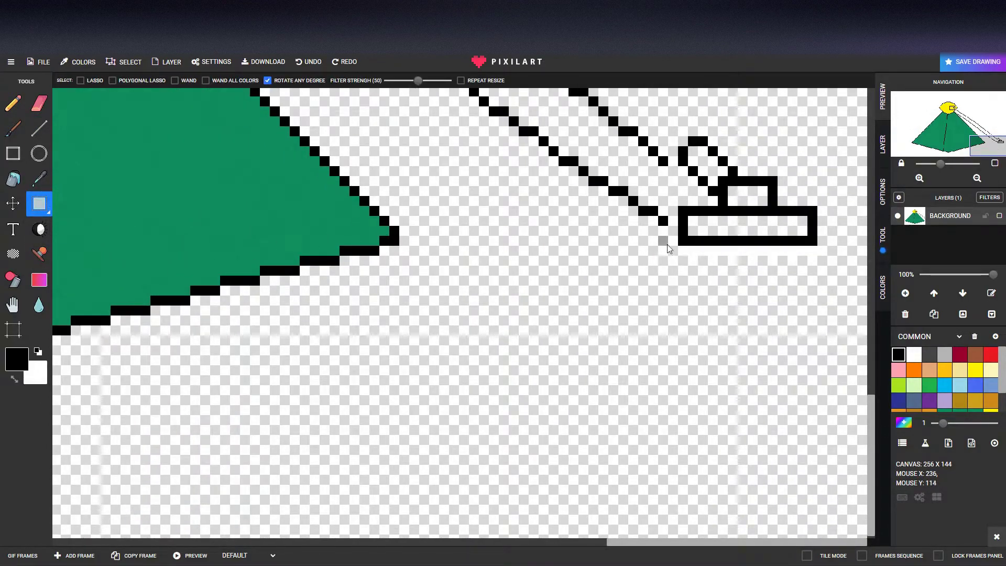
{"action": "mouse_move", "coordinate": [669, 117]}
{"action": "left_mouse_down"}
{"action": "mouse_move", "coordinate": [786, 274]}
{"action": "mouse_move", "coordinate": [826, 275]}
{"action": "left_mouse_up"}
{"action": "key", "text": "ctrl+c"}
{"action": "key", "text": "ctrl+v"}
{"action": "left_click_drag", "start_coordinate": [681, 199], "coordinate": [702, 359]}
{"action": "left_click_drag", "start_coordinate": [769, 257], "coordinate": [291, 421]}
{"action": "key", "text": "ctrl+c"}
{"action": "key", "text": "ctrl+v"}
{"action": "key", "text": "ctrl+c"}
{"action": "key", "text": "ctrl+v"}
{"action": "key", "text": "ctrl+c"}
{"action": "key", "text": "ctrl+v"}
{"action": "left_click_drag", "start_coordinate": [453, 343], "coordinate": [527, 231]}
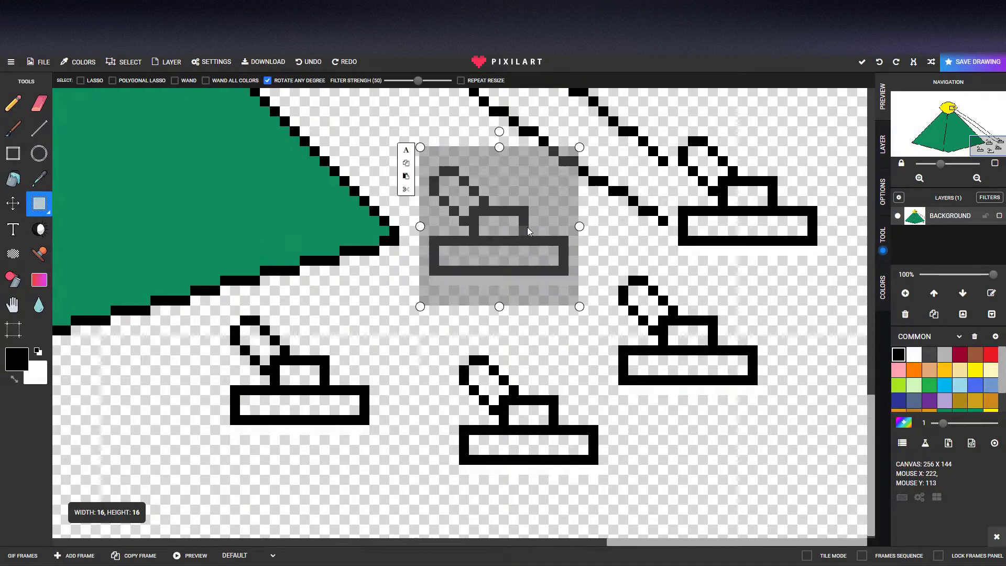
{"action": "left_click", "coordinate": [732, 403]}
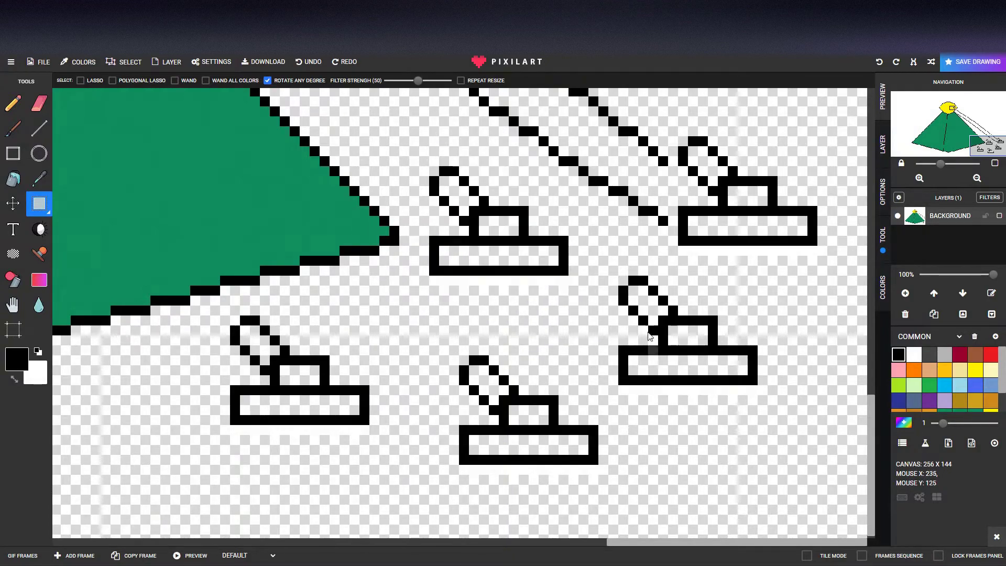
Step: Add red pencil pixels around the upper tip of the slanted barrel on all five small objects
{"action": "left_click", "coordinate": [990, 353]}
{"action": "left_click", "coordinate": [39, 128]}
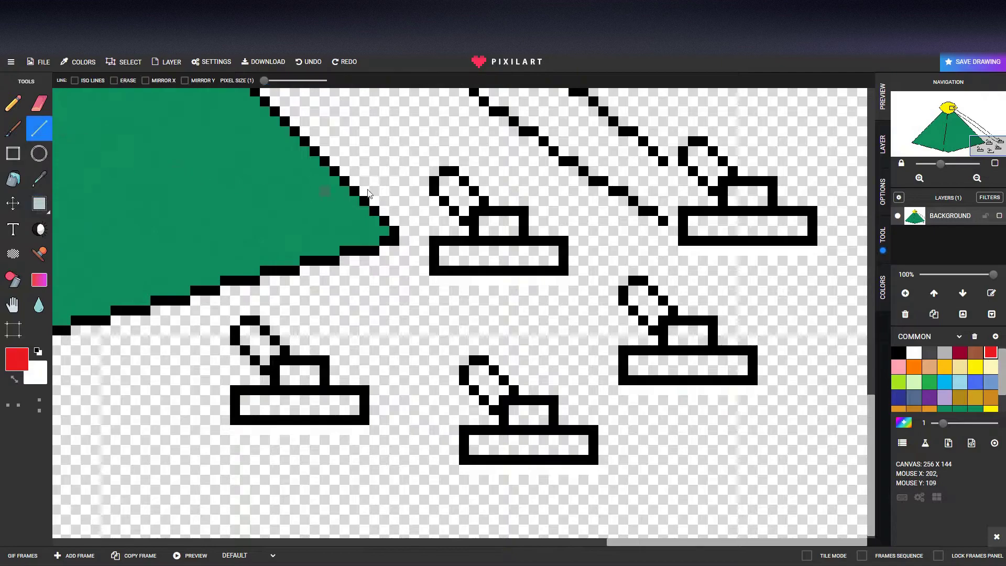
{"action": "key", "text": "p"}
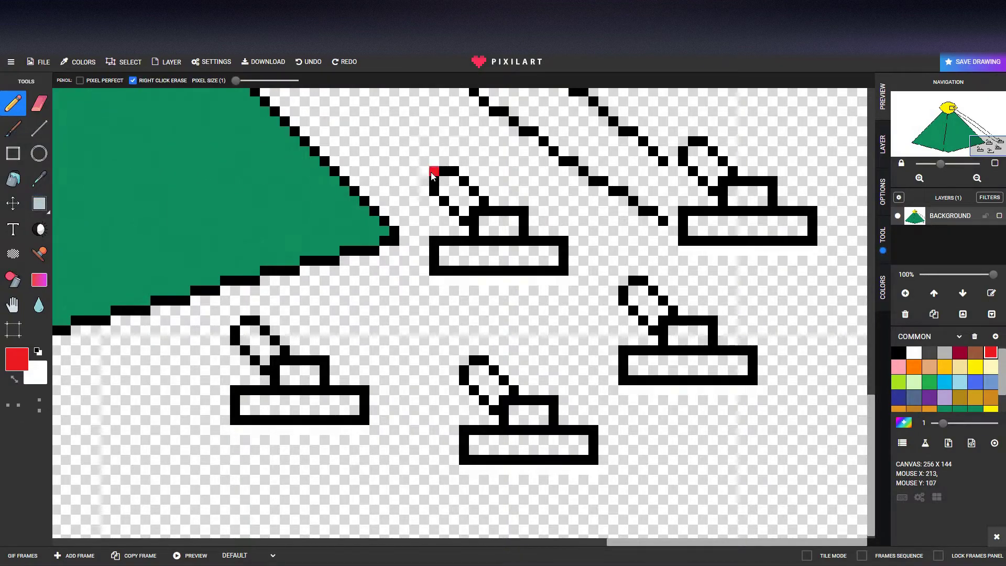
{"action": "left_click", "coordinate": [443, 160]}
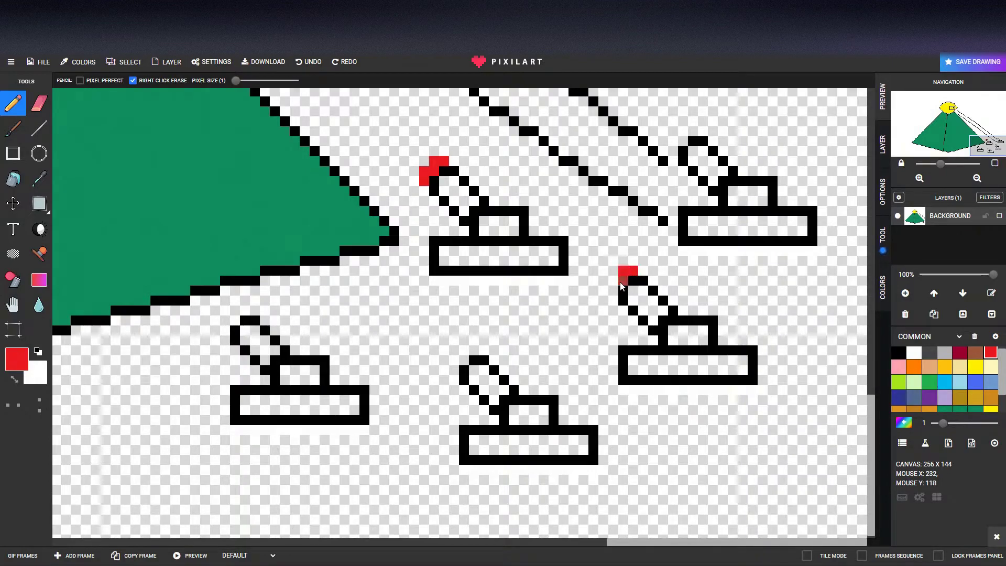
{"action": "left_click", "coordinate": [474, 351]}
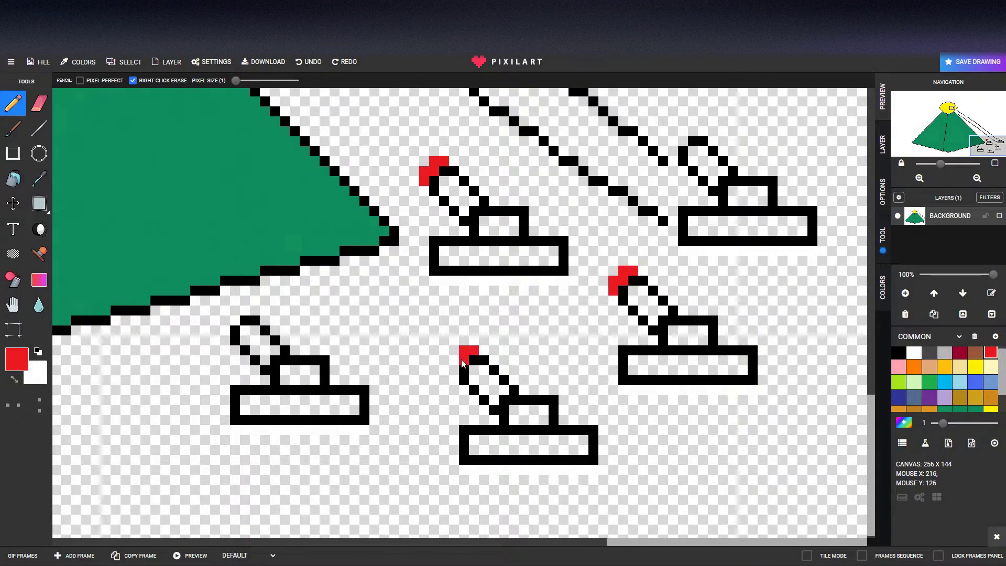
{"action": "left_click_drag", "start_coordinate": [456, 368], "coordinate": [456, 378]}
{"action": "left_click_drag", "start_coordinate": [244, 313], "coordinate": [236, 321]}
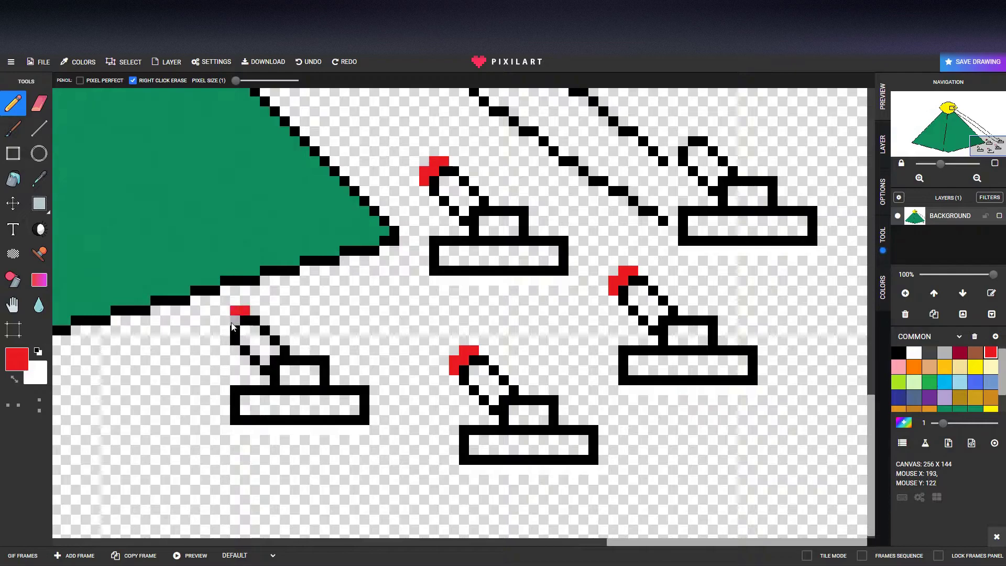
{"action": "left_click", "coordinate": [225, 329]}
{"action": "left_click", "coordinate": [692, 131]}
{"action": "left_click", "coordinate": [684, 135]}
{"action": "left_click", "coordinate": [674, 152]}
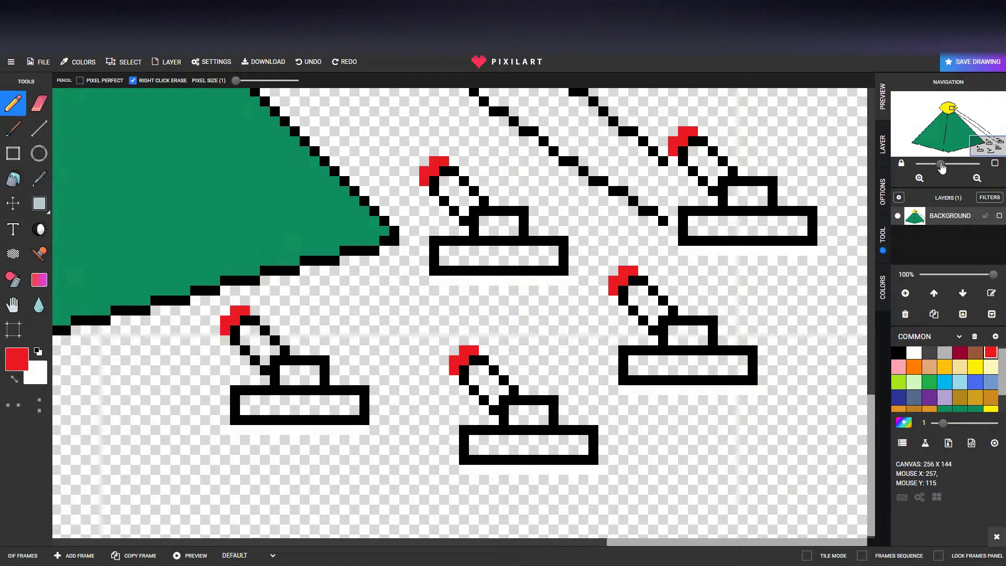
Step: Try to bucket-fill the band between the two diagonal lines with yellow sampled from the dome
{"action": "left_click_drag", "start_coordinate": [941, 167], "coordinate": [925, 164]}
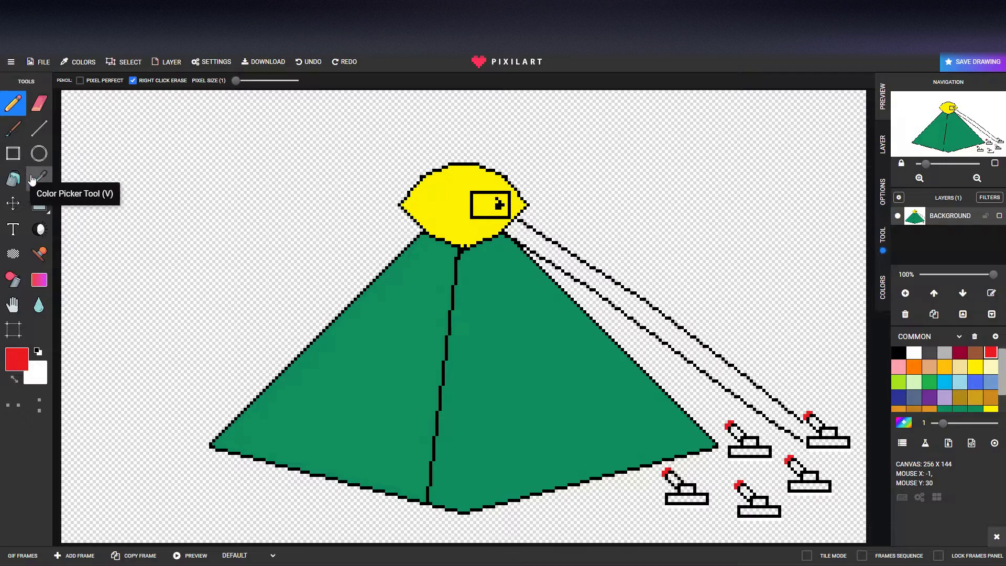
{"action": "left_click", "coordinate": [39, 178]}
{"action": "left_click", "coordinate": [422, 220]}
{"action": "left_click", "coordinate": [13, 178]}
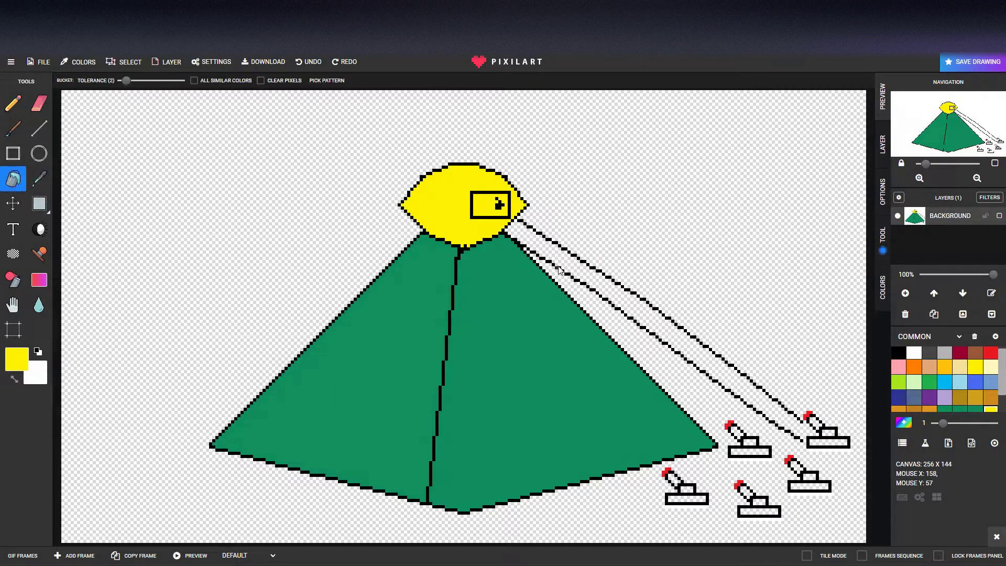
{"action": "left_click", "coordinate": [615, 289]}
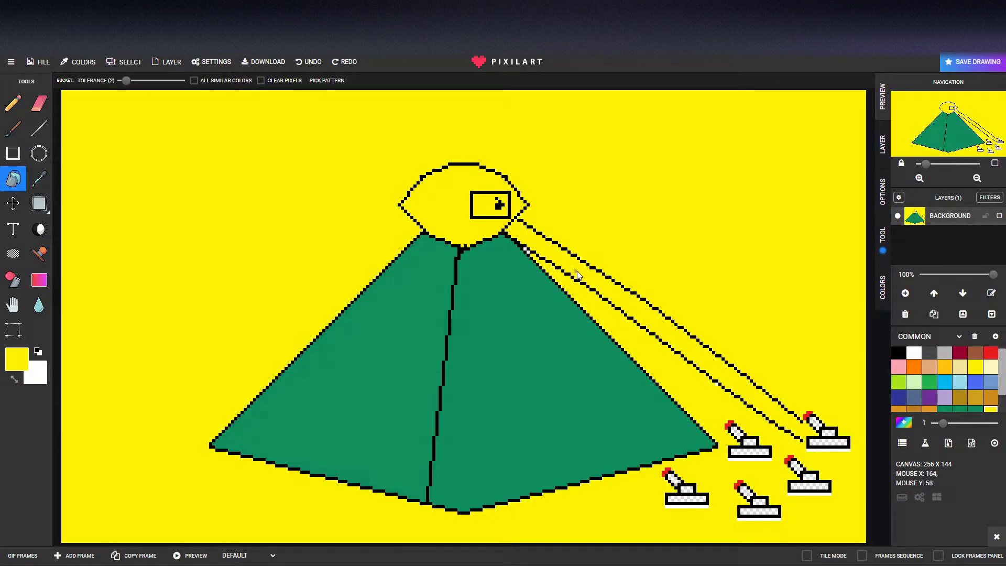
{"action": "key", "text": "ctrl+z"}
{"action": "left_click", "coordinate": [618, 294]}
{"action": "key", "text": "ctrl+z"}
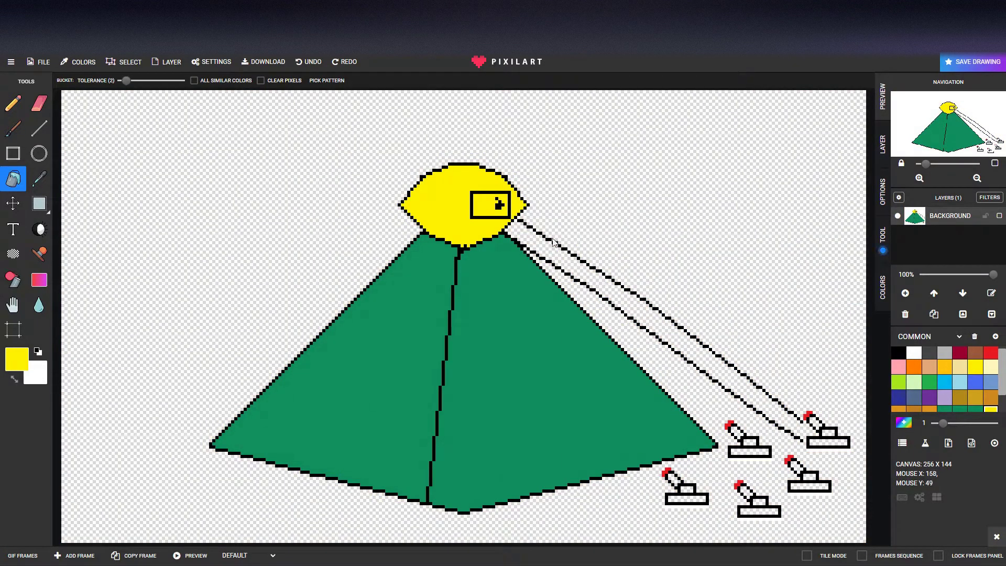
Step: Close the gap between the upper diagonal line and the dome with black pencil pixels
{"action": "left_click", "coordinate": [13, 103]}
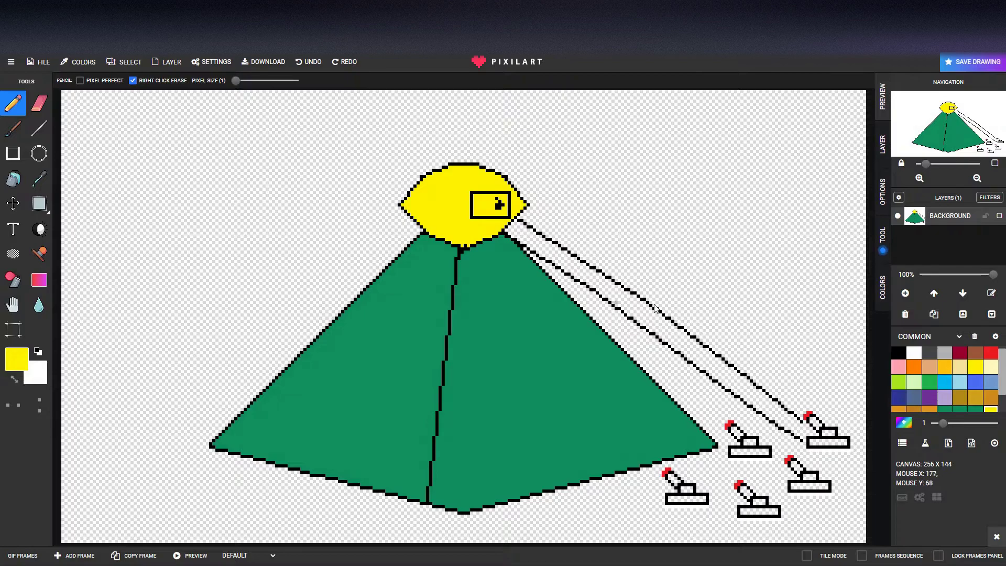
{"action": "left_click", "coordinate": [897, 353]}
{"action": "scroll", "coordinate": [478, 290], "scroll_direction": "up", "scroll_amount": 2}
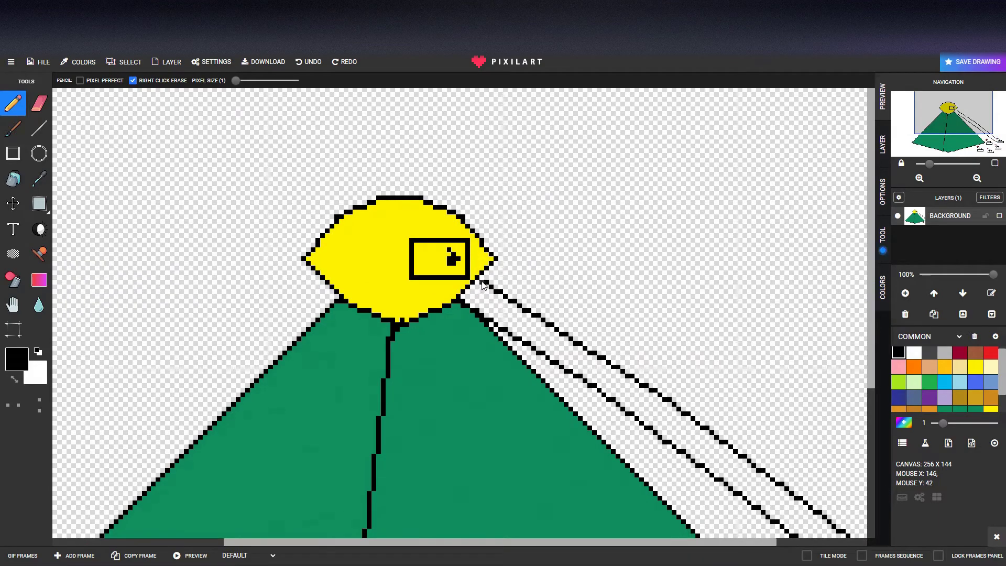
{"action": "left_click_drag", "start_coordinate": [867, 379], "coordinate": [893, 485]}
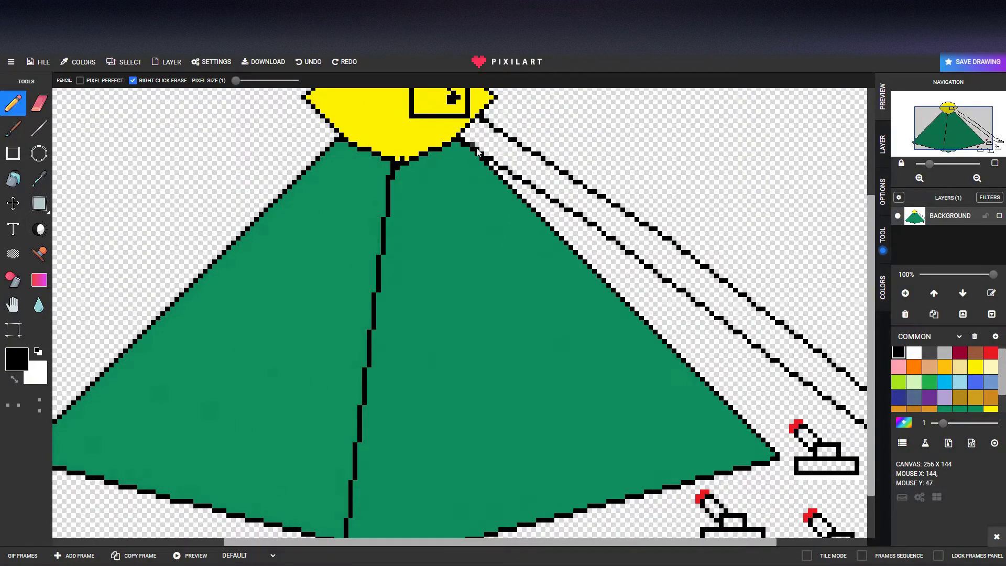
Step: Try to bucket-fill the band between the diagonal lines, first with black and again with yellow
{"action": "left_click", "coordinate": [13, 179]}
{"action": "left_click", "coordinate": [634, 254]}
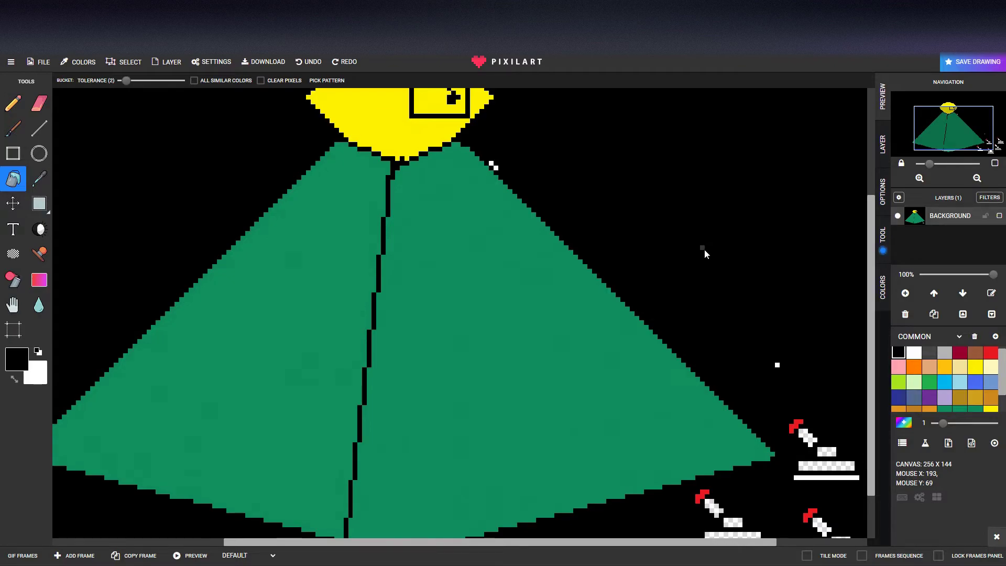
{"action": "key", "text": "ctrl+z"}
{"action": "left_click", "coordinate": [975, 366]}
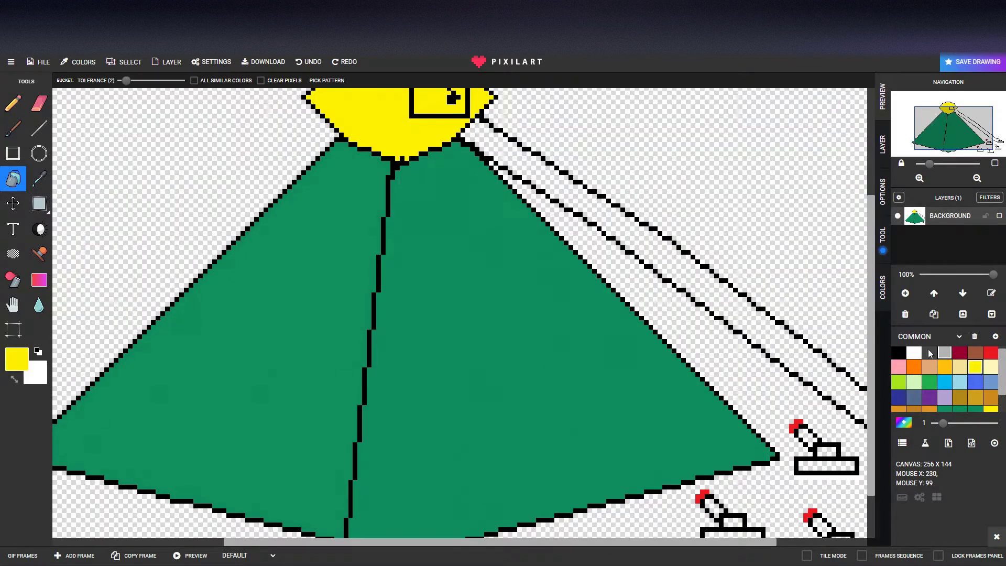
{"action": "left_click", "coordinate": [658, 249]}
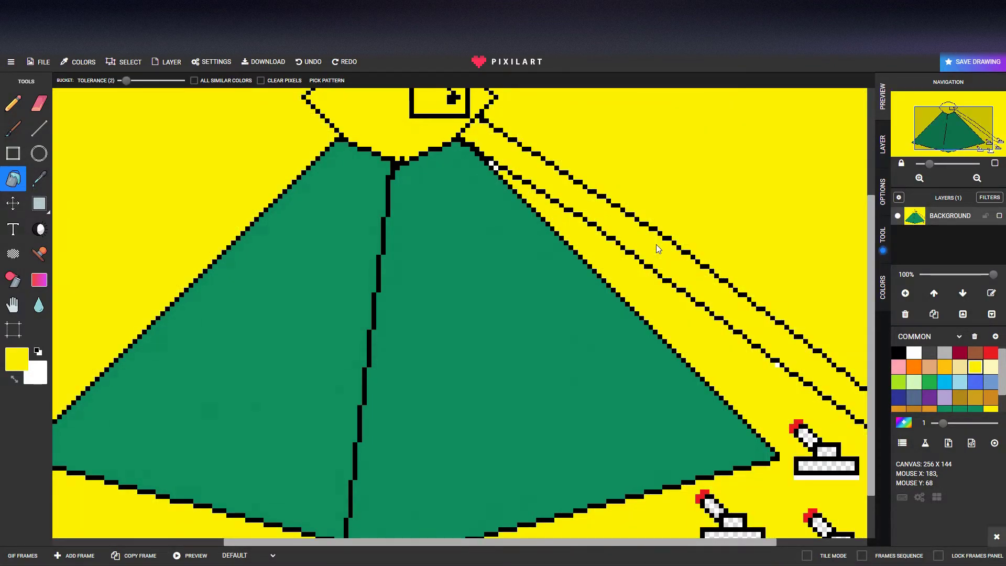
{"action": "mouse_move", "coordinate": [872, 361]}
{"action": "left_mouse_down"}
{"action": "mouse_move", "coordinate": [872, 392]}
{"action": "mouse_move", "coordinate": [880, 342]}
{"action": "left_mouse_up"}
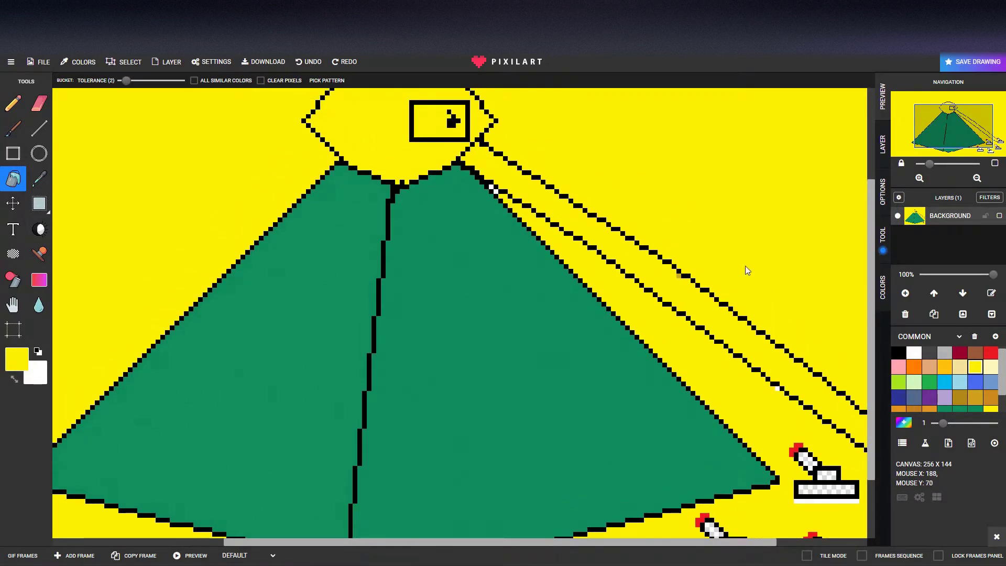
{"action": "scroll", "coordinate": [666, 285], "scroll_direction": "down", "scroll_amount": 2}
{"action": "scroll", "coordinate": [665, 285], "scroll_direction": "right", "scroll_amount": 3}
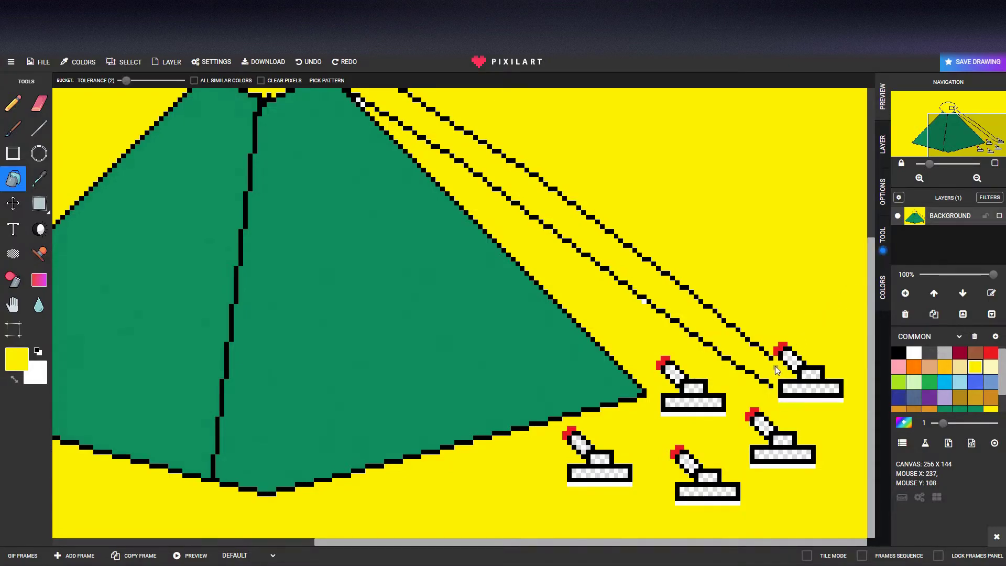
{"action": "key", "text": "ctrl+z"}
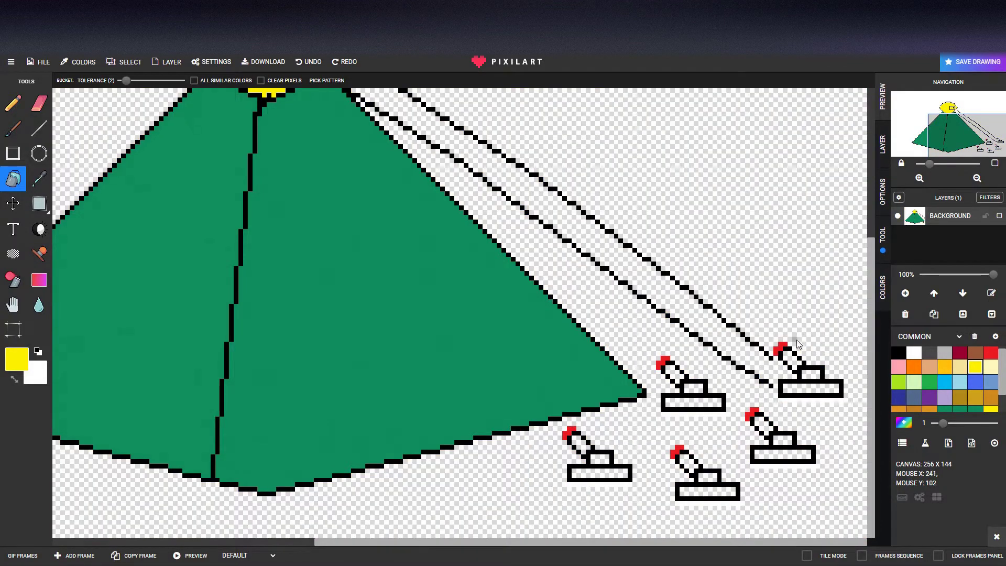
Step: Close the lower end of the diagonal band with a black pencil line and bucket-fill the band yellow
{"action": "left_click", "coordinate": [10, 100]}
{"action": "left_click", "coordinate": [898, 352]}
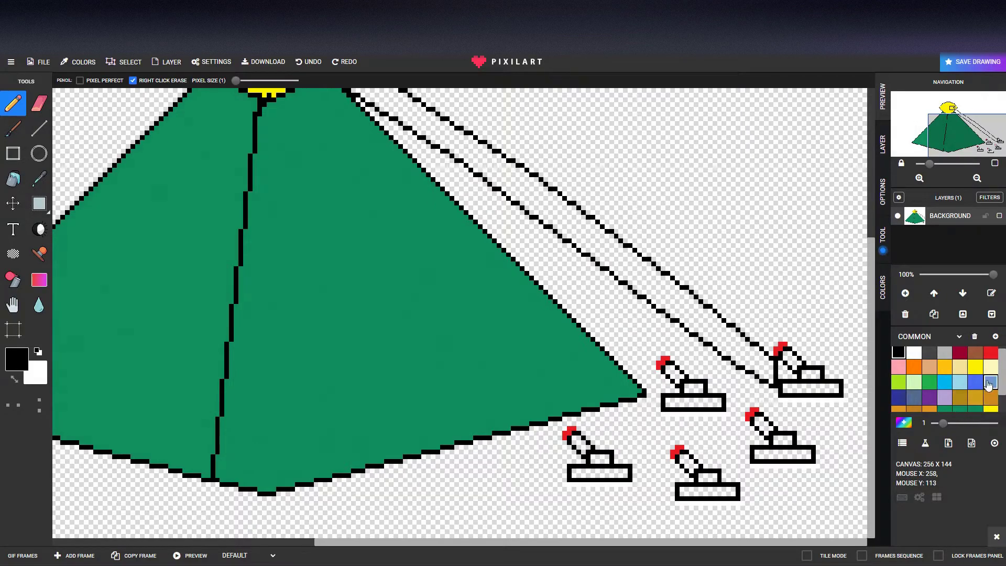
{"action": "left_click", "coordinate": [975, 367]}
{"action": "left_click", "coordinate": [14, 179]}
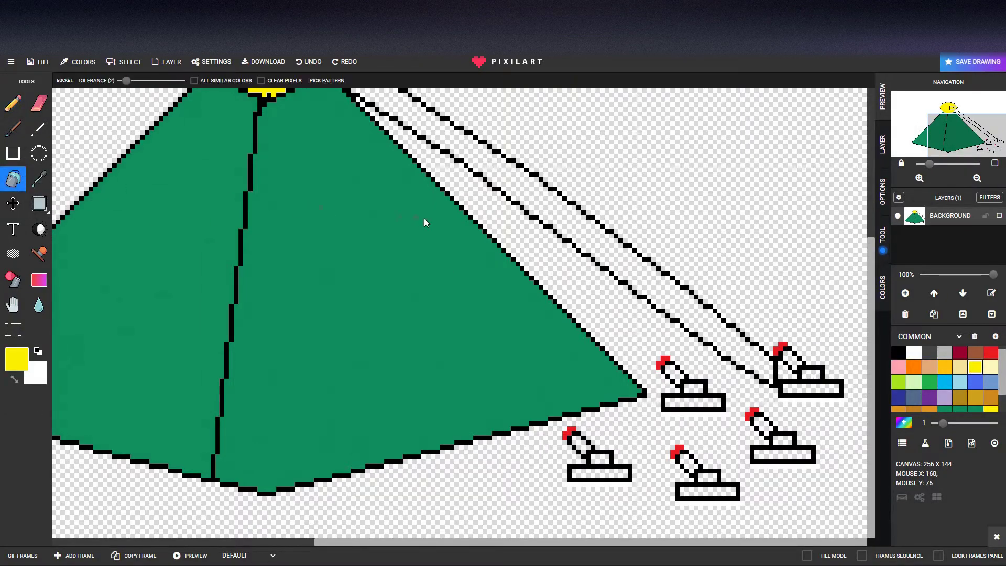
{"action": "left_click", "coordinate": [563, 212]}
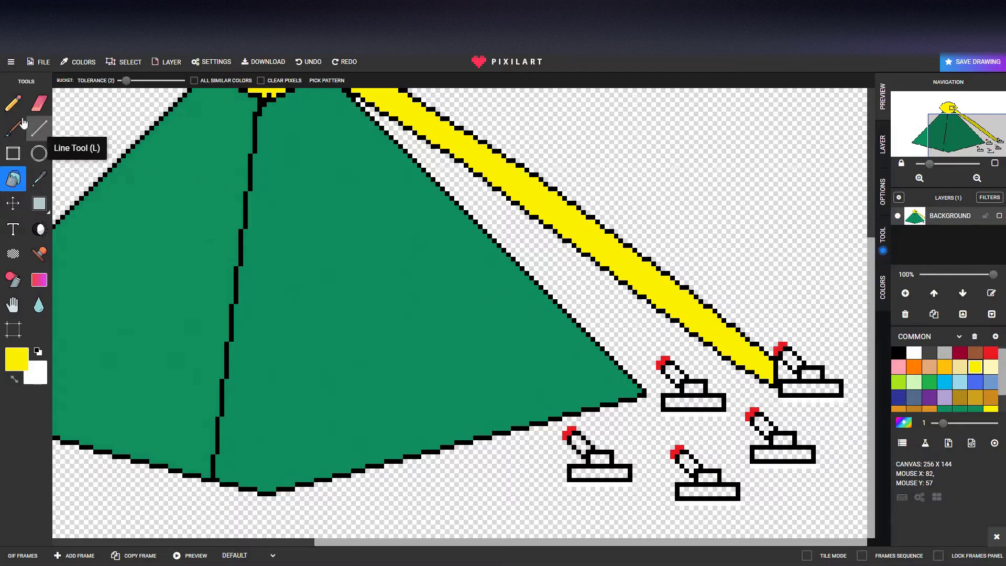
Step: Erase the black line closing the band's lower end and extend the yellow up to the small object with the pencil
{"action": "left_click", "coordinate": [13, 103]}
{"action": "left_click", "coordinate": [898, 352]}
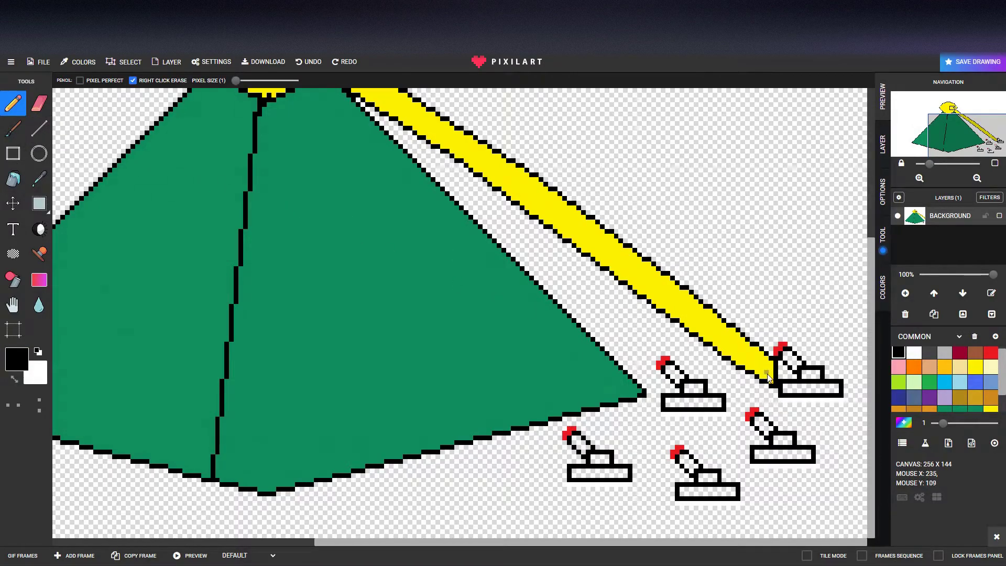
{"action": "left_click", "coordinate": [40, 103]}
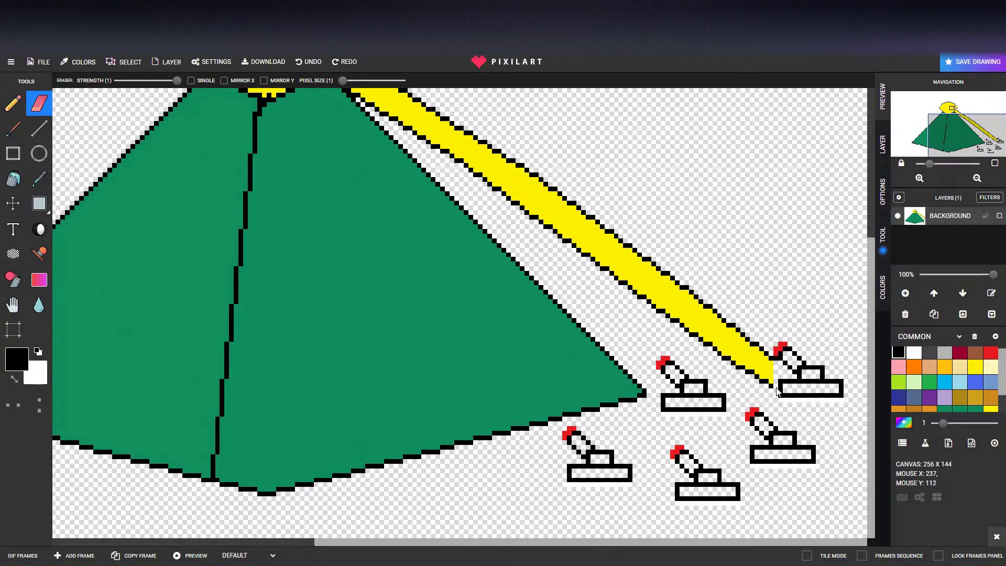
{"action": "left_click", "coordinate": [975, 366]}
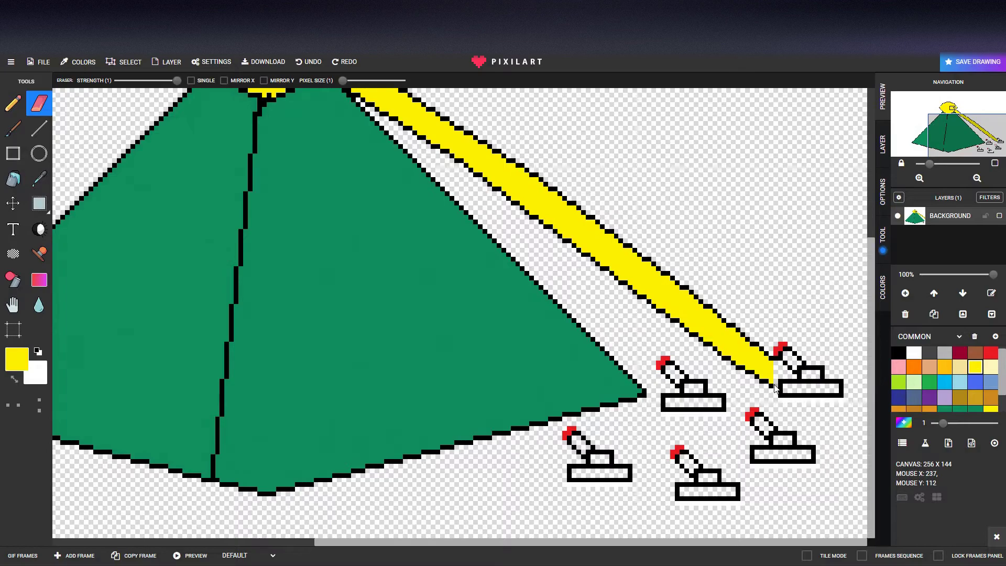
{"action": "key", "text": "b"}
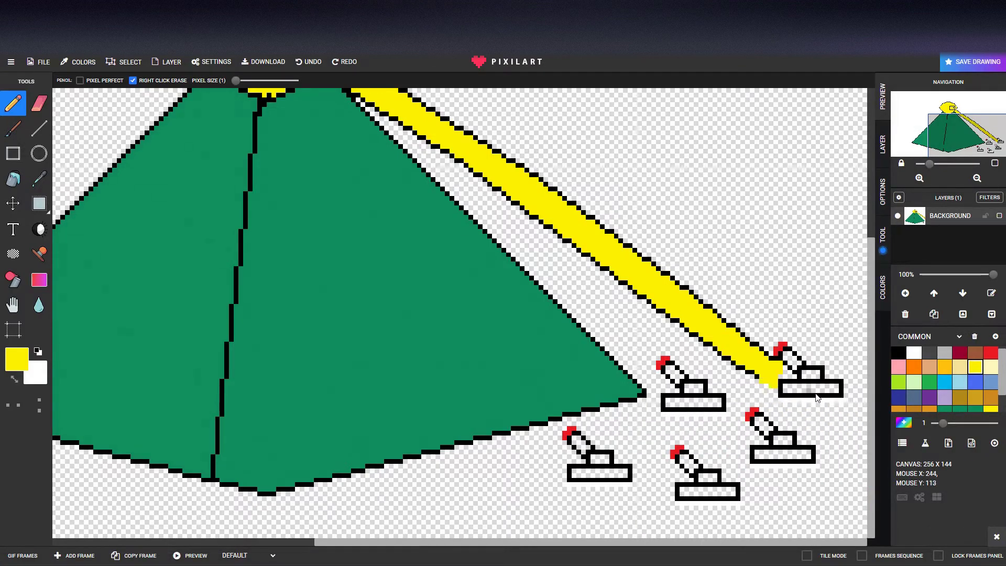
Step: Redraw the black outline around the extended yellow end of the band where it meets the small object
{"action": "left_click", "coordinate": [897, 355]}
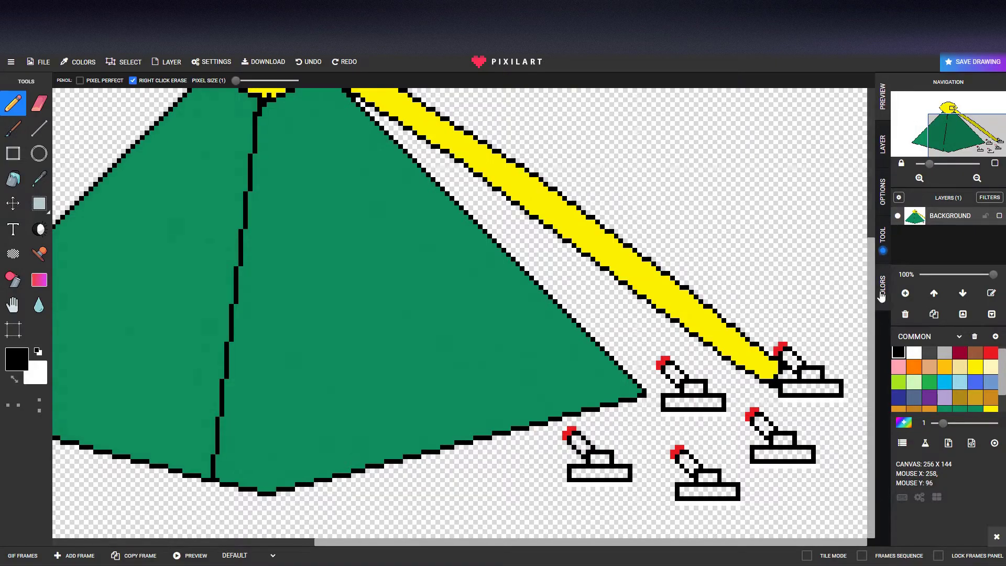
{"action": "left_click_drag", "start_coordinate": [943, 146], "coordinate": [923, 165]}
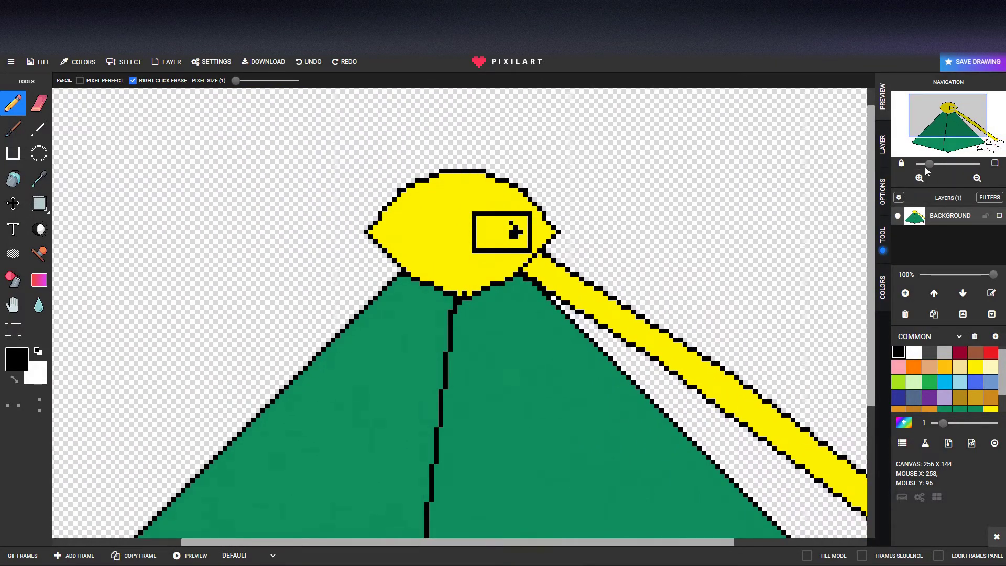
{"action": "left_click", "coordinate": [923, 164]}
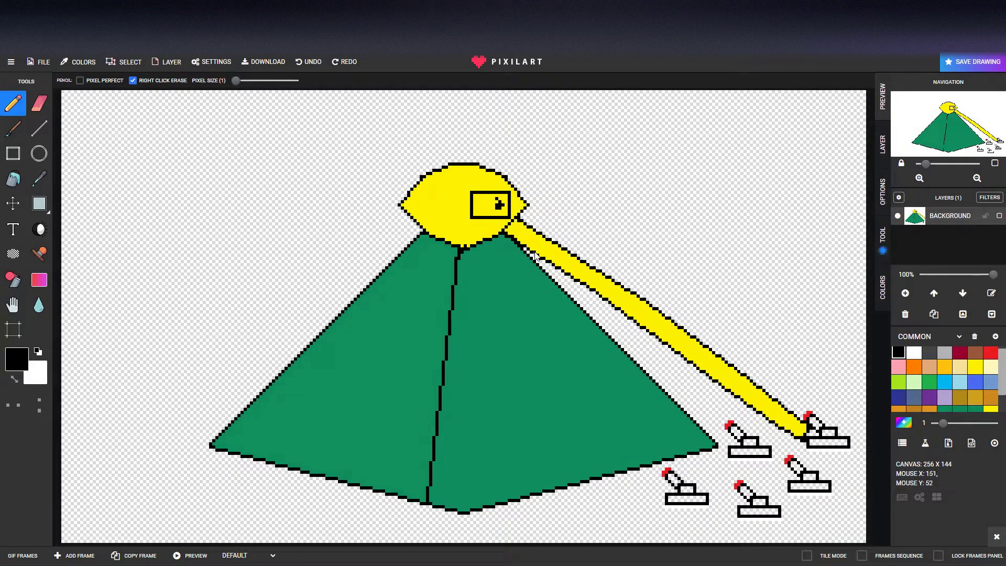
Step: Copy the whole drawing, add a second frame and paste the copy into it
{"action": "left_click", "coordinate": [39, 204]}
{"action": "left_click_drag", "start_coordinate": [184, 96], "coordinate": [863, 543]}
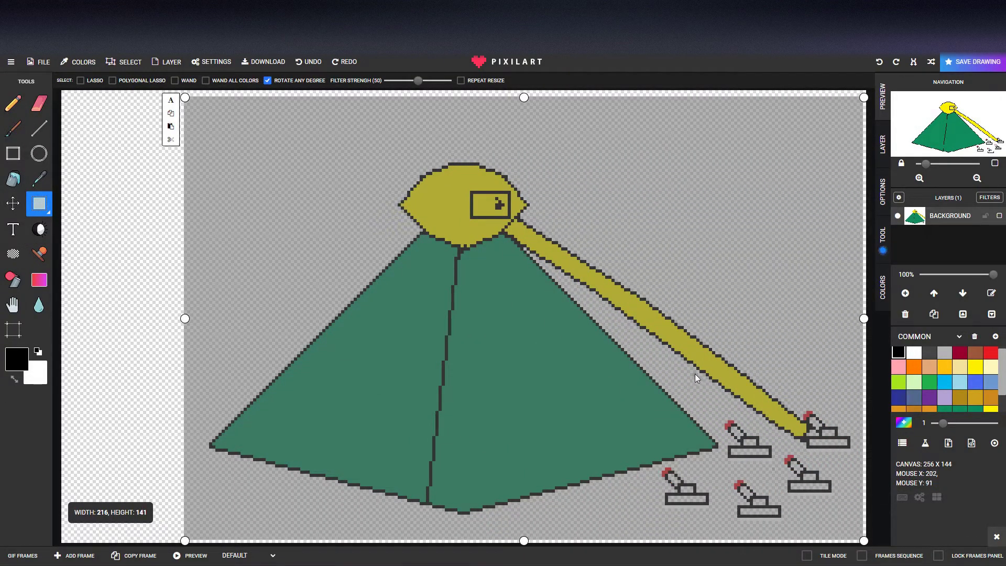
{"action": "left_click", "coordinate": [696, 378]}
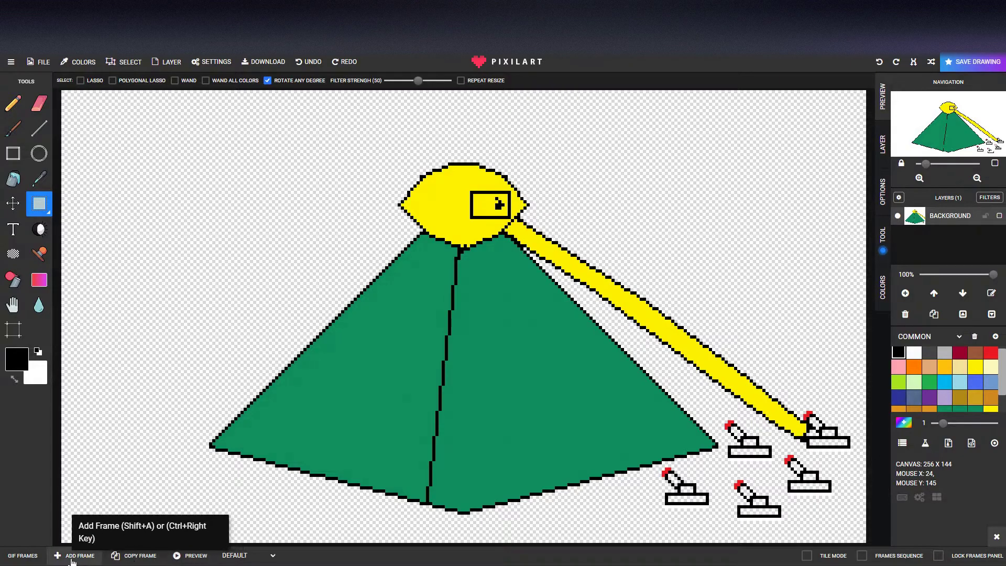
{"action": "left_click", "coordinate": [74, 555]}
{"action": "key", "text": "ctrl+v"}
{"action": "mouse_move", "coordinate": [464, 395]}
{"action": "left_mouse_down"}
{"action": "mouse_move", "coordinate": [533, 305]}
{"action": "mouse_move", "coordinate": [533, 281]}
{"action": "mouse_move", "coordinate": [524, 282]}
{"action": "left_mouse_up"}
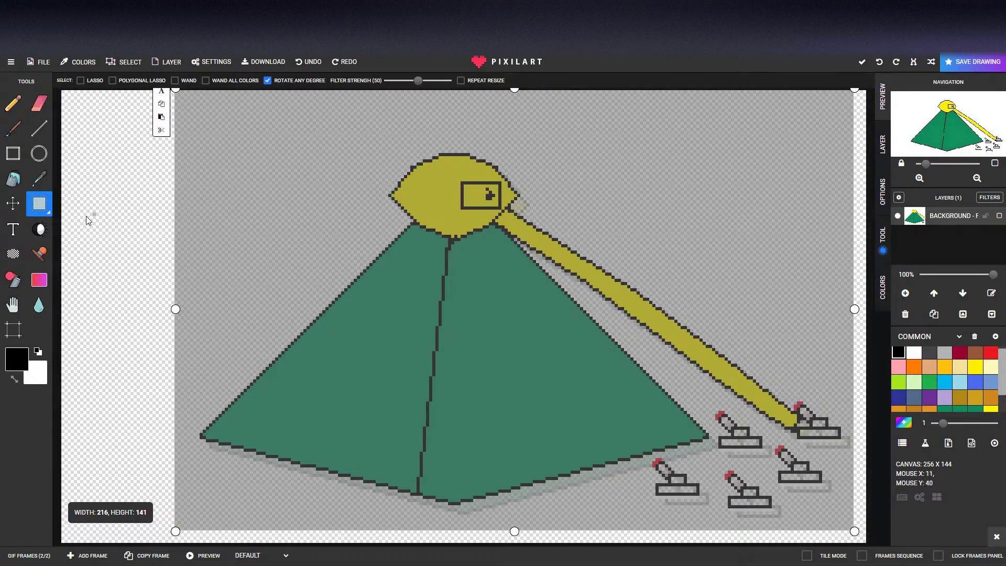
{"action": "left_click", "coordinate": [96, 215]}
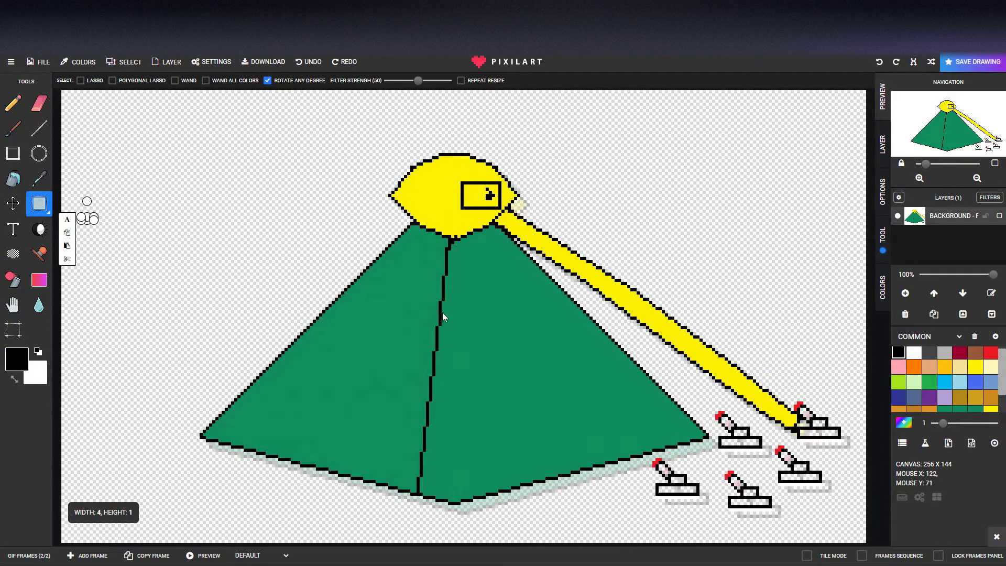
Step: Erase the small object hit by the beam and the beam's end with the eraser at pixel size 10
{"action": "left_click", "coordinate": [34, 109]}
{"action": "left_click_drag", "start_coordinate": [358, 81], "coordinate": [369, 81]}
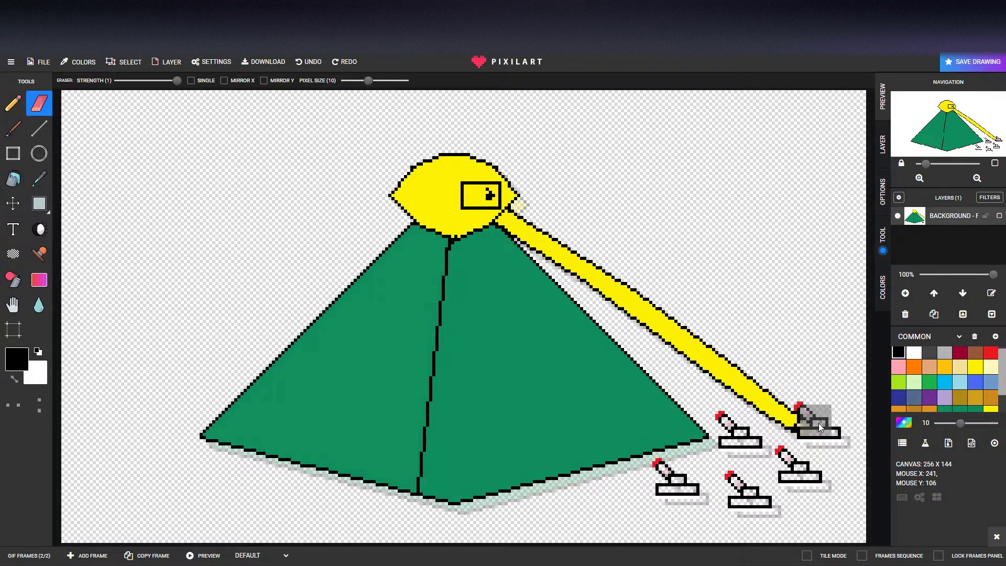
{"action": "scroll", "coordinate": [826, 429], "scroll_direction": "up", "scroll_amount": 2}
{"action": "left_click", "coordinate": [787, 394]}
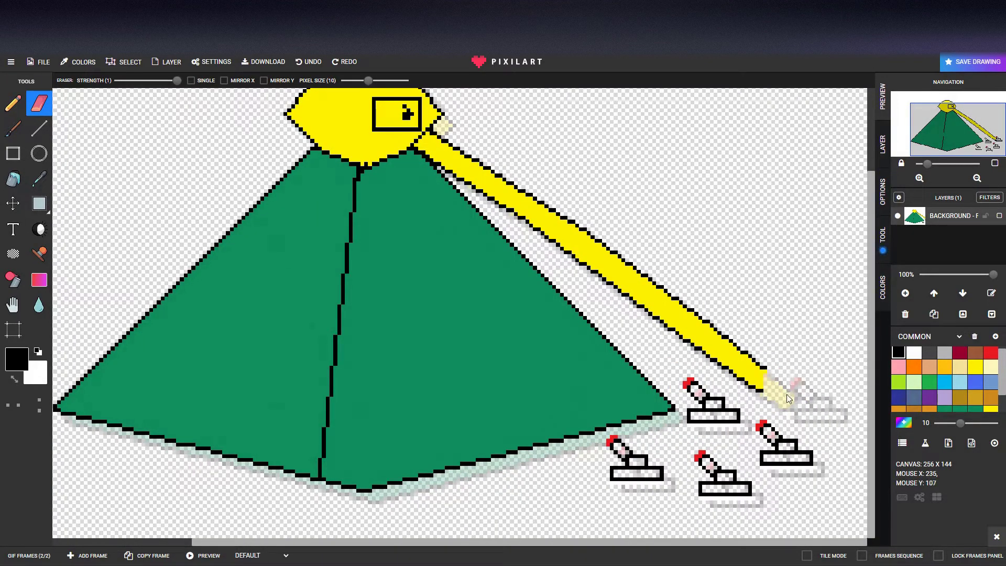
Step: Try to place a copy of a neighbouring small object on the erased spot at the beam's end
{"action": "left_click", "coordinate": [40, 204]}
{"action": "mouse_move", "coordinate": [676, 376]}
{"action": "left_mouse_down"}
{"action": "mouse_move", "coordinate": [742, 443]}
{"action": "mouse_move", "coordinate": [679, 378]}
{"action": "left_mouse_up"}
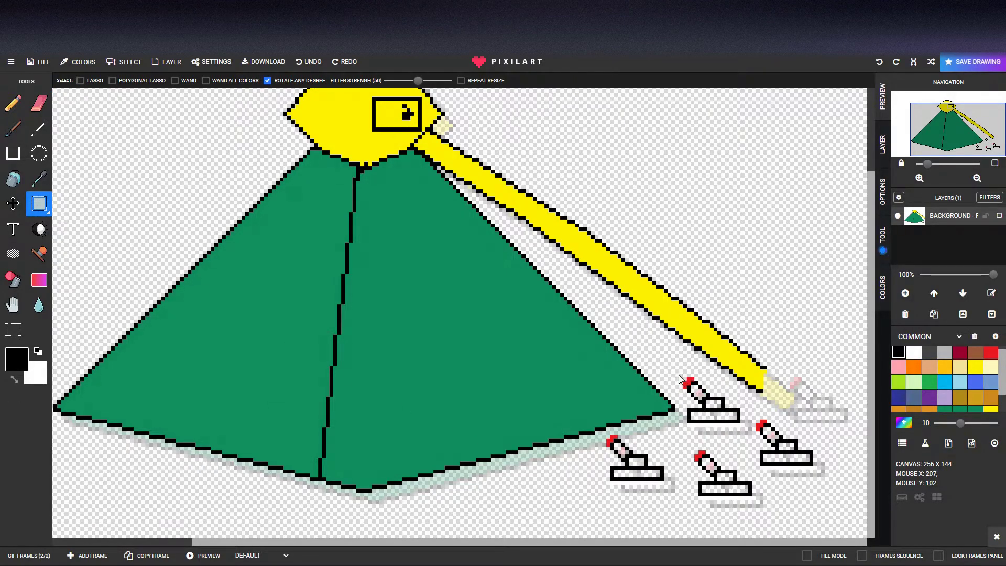
{"action": "left_click_drag", "start_coordinate": [683, 418], "coordinate": [677, 369]}
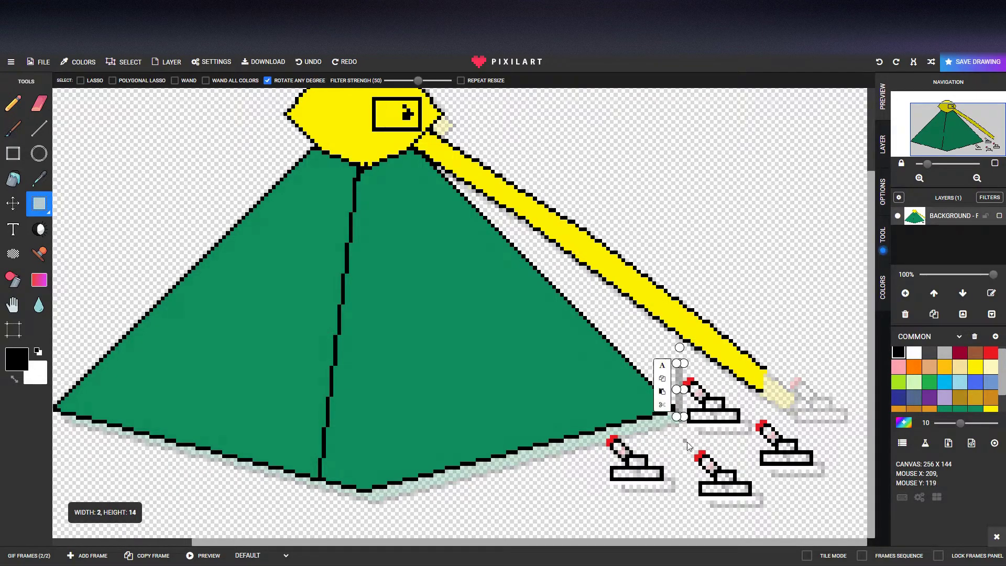
{"action": "left_click", "coordinate": [684, 442]}
{"action": "left_click_drag", "start_coordinate": [602, 442], "coordinate": [680, 493]}
{"action": "key", "text": "ctrl+c"}
{"action": "key", "text": "ctrl+v"}
{"action": "left_click_drag", "start_coordinate": [689, 419], "coordinate": [816, 406]}
{"action": "left_click", "coordinate": [824, 339]}
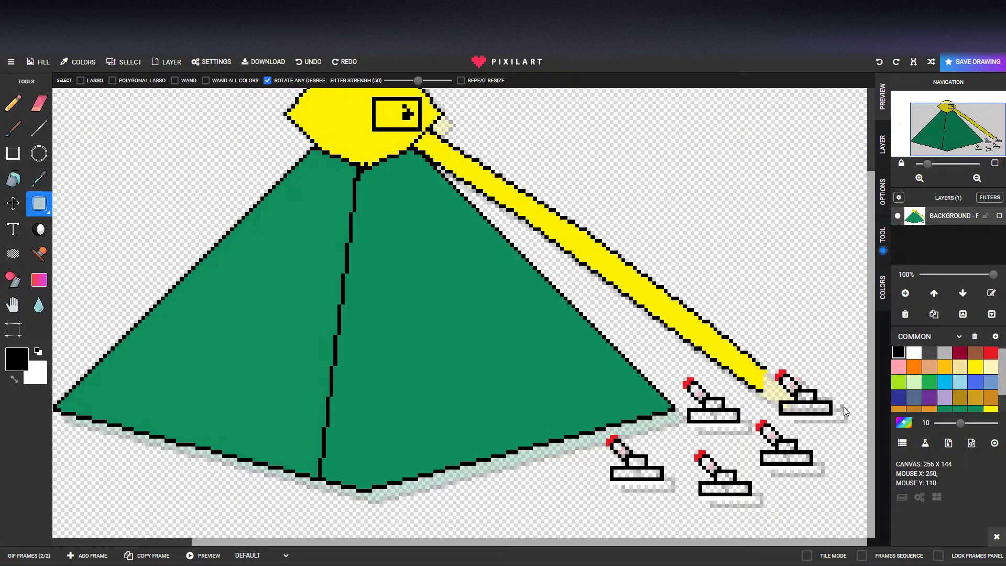
{"action": "left_click", "coordinate": [40, 103]}
{"action": "mouse_move", "coordinate": [834, 405]}
{"action": "left_mouse_down"}
{"action": "mouse_move", "coordinate": [798, 391]}
{"action": "mouse_move", "coordinate": [797, 399]}
{"action": "left_mouse_up"}
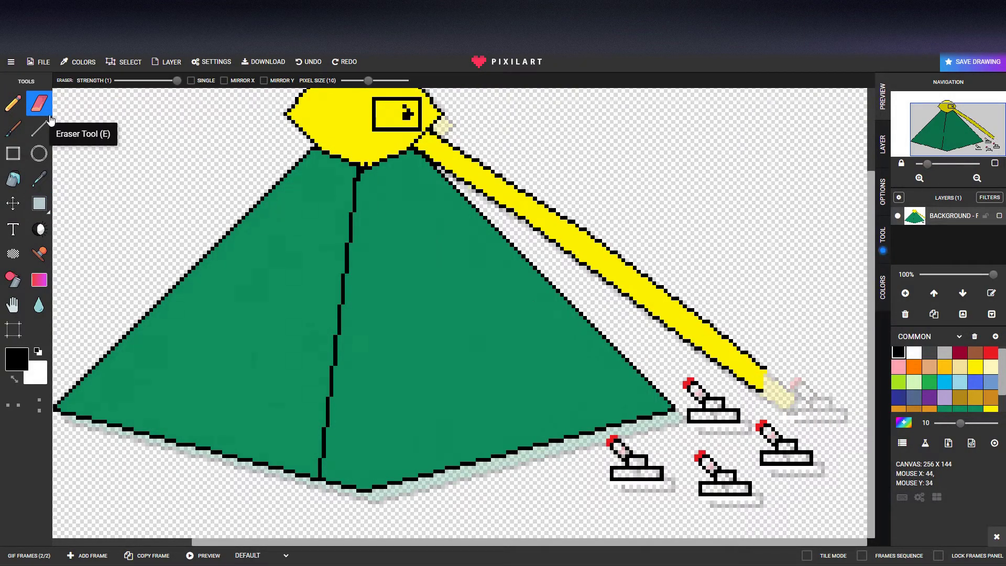
{"action": "left_click", "coordinate": [39, 128]}
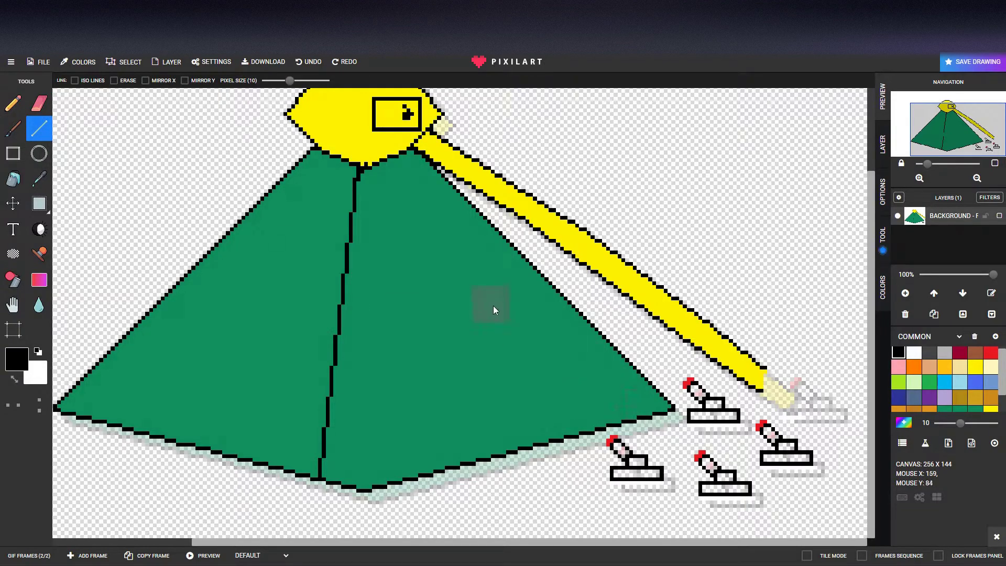
Step: Copy the small object nearest the pyramid's lower edge to the erased spot and erase the copy's upper part, leaving its base
{"action": "left_click", "coordinate": [40, 204]}
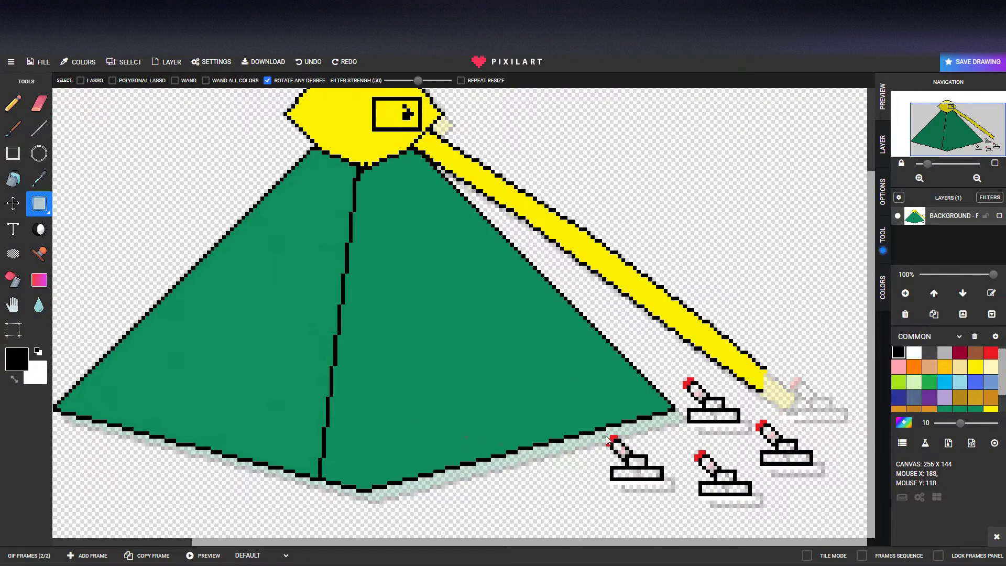
{"action": "left_click_drag", "start_coordinate": [602, 438], "coordinate": [677, 506]}
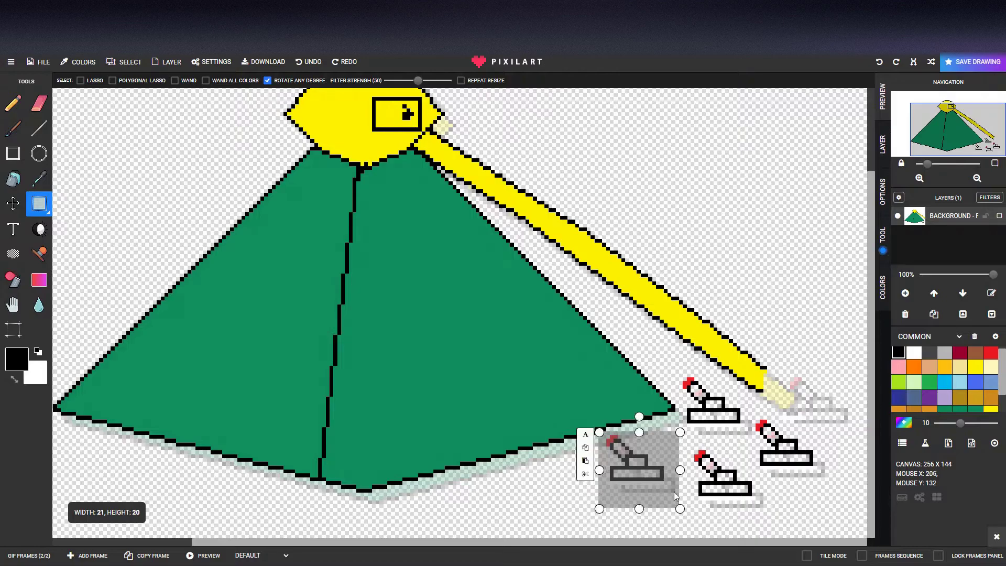
{"action": "key", "text": "ctrl+c"}
{"action": "key", "text": "ctrl+v"}
{"action": "left_click_drag", "start_coordinate": [655, 461], "coordinate": [797, 407]}
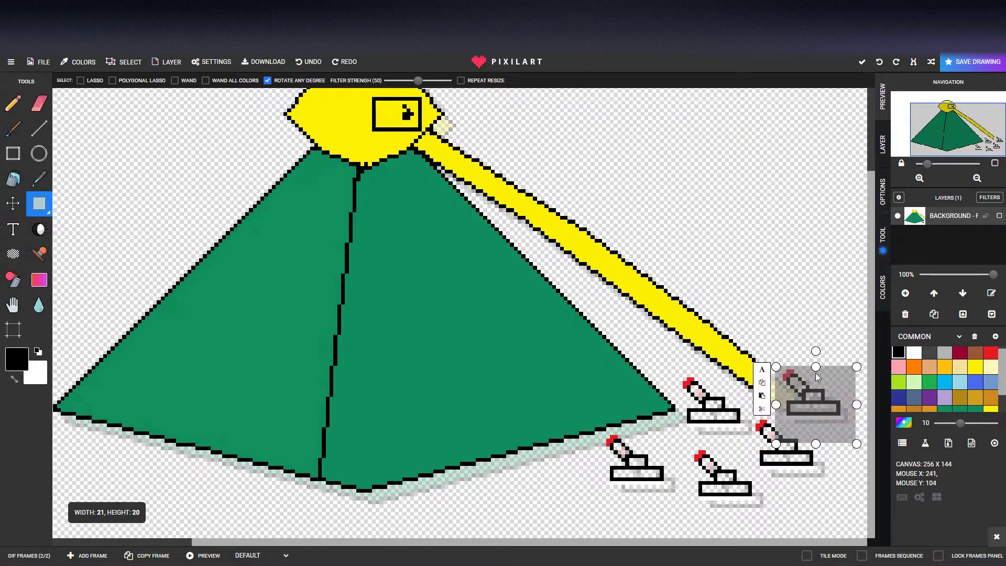
{"action": "left_click", "coordinate": [829, 320]}
{"action": "left_click", "coordinate": [39, 103]}
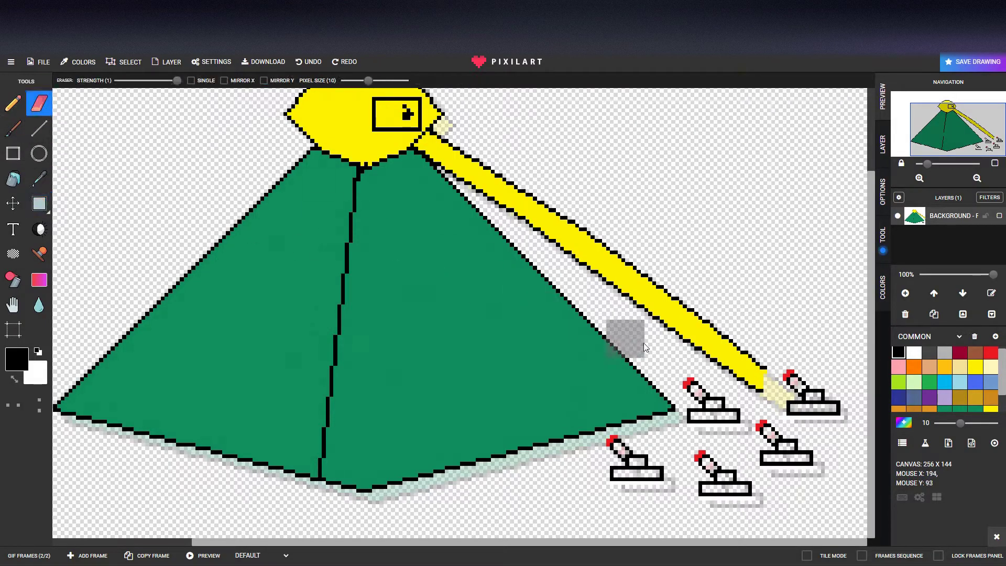
{"action": "left_click_drag", "start_coordinate": [825, 381], "coordinate": [792, 381]}
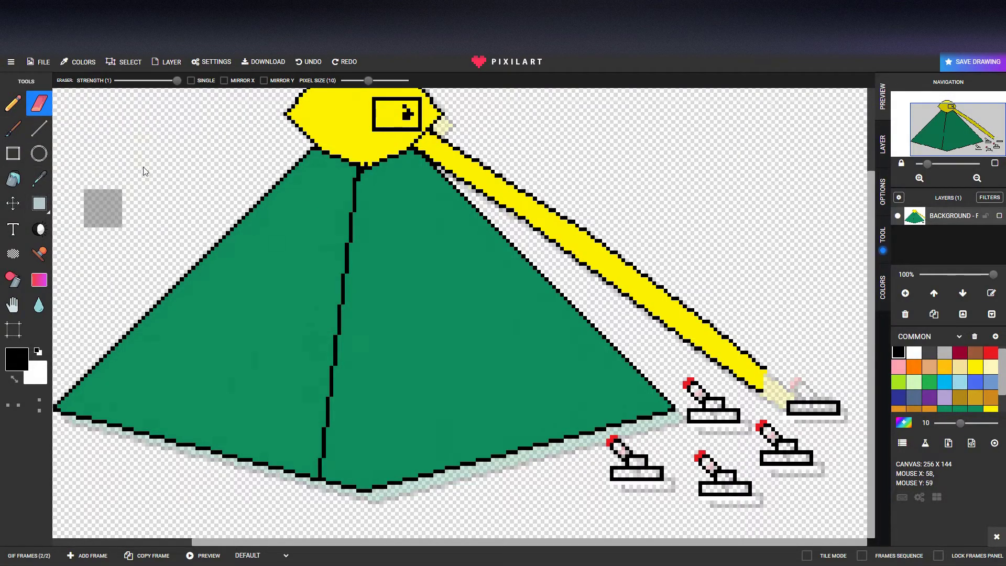
Step: Search the stamp gallery for "fire" and place the "little fire" stamp on the remaining base
{"action": "left_click", "coordinate": [41, 258]}
{"action": "left_click", "coordinate": [127, 123]}
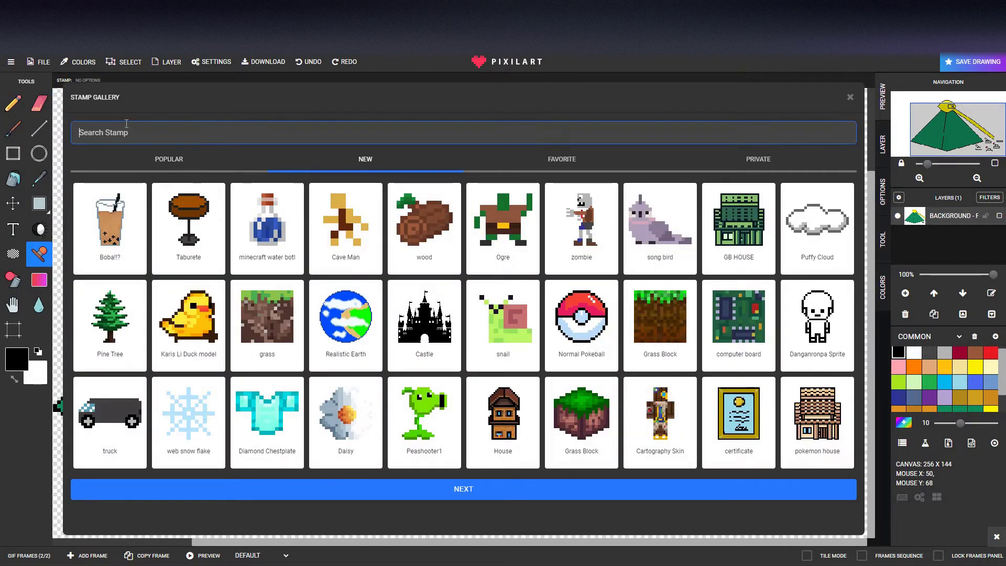
{"action": "type", "text": "fire"}
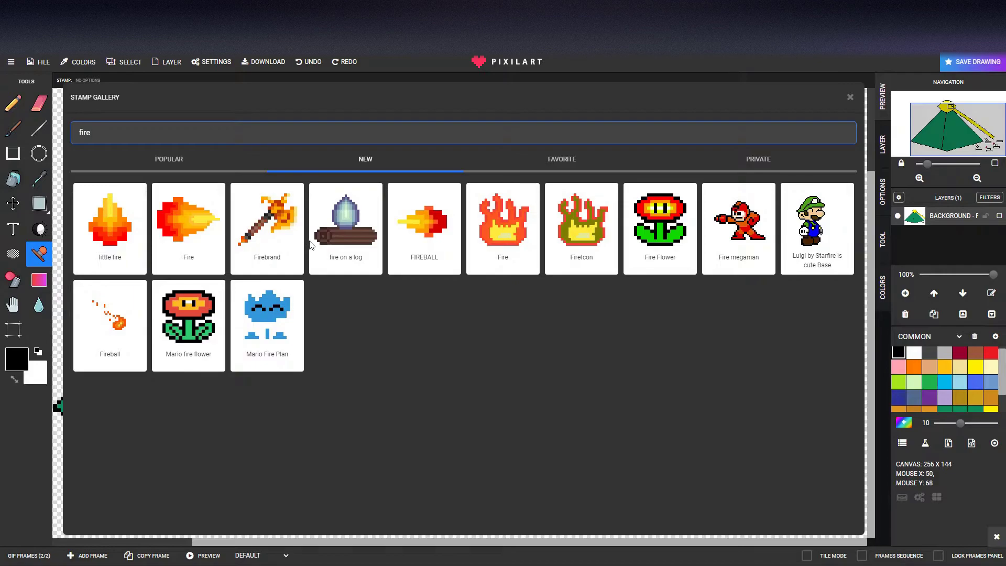
{"action": "left_click", "coordinate": [115, 236]}
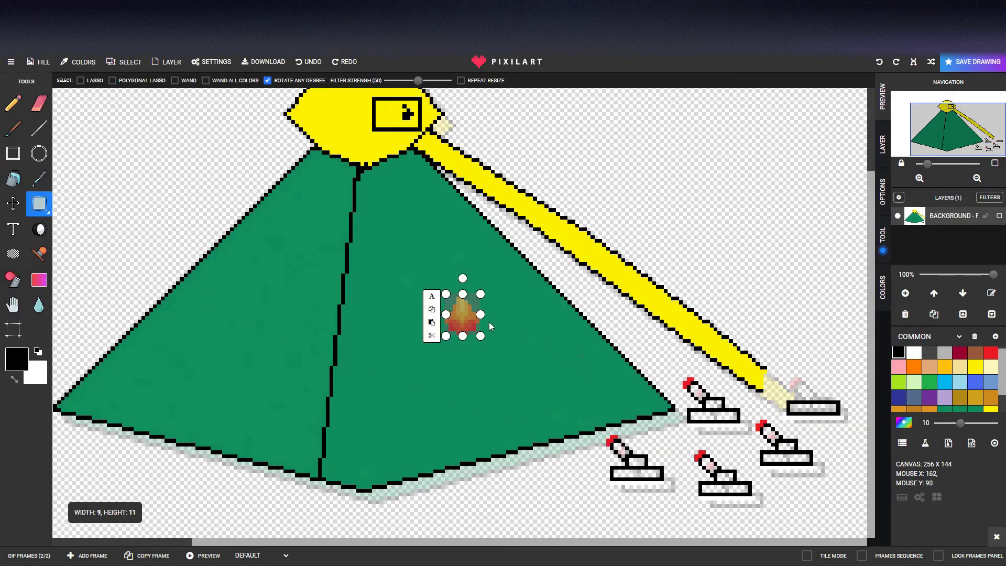
{"action": "left_click_drag", "start_coordinate": [459, 315], "coordinate": [810, 375]}
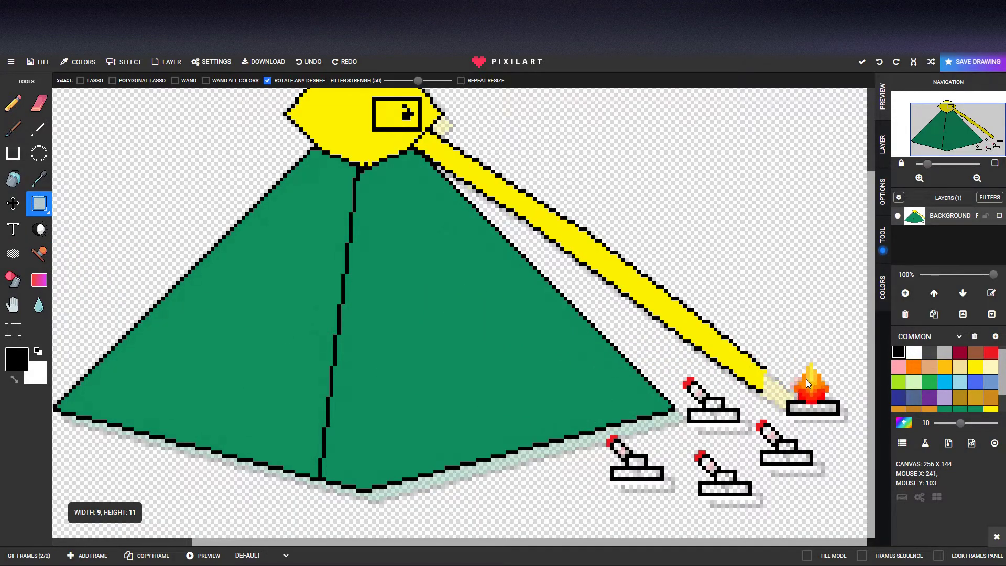
{"action": "left_click", "coordinate": [825, 341]}
Step: Try to paste a copy of a small object's upper part into the empty area above the fire
{"action": "scroll", "coordinate": [859, 345], "scroll_direction": "up", "scroll_amount": 2}
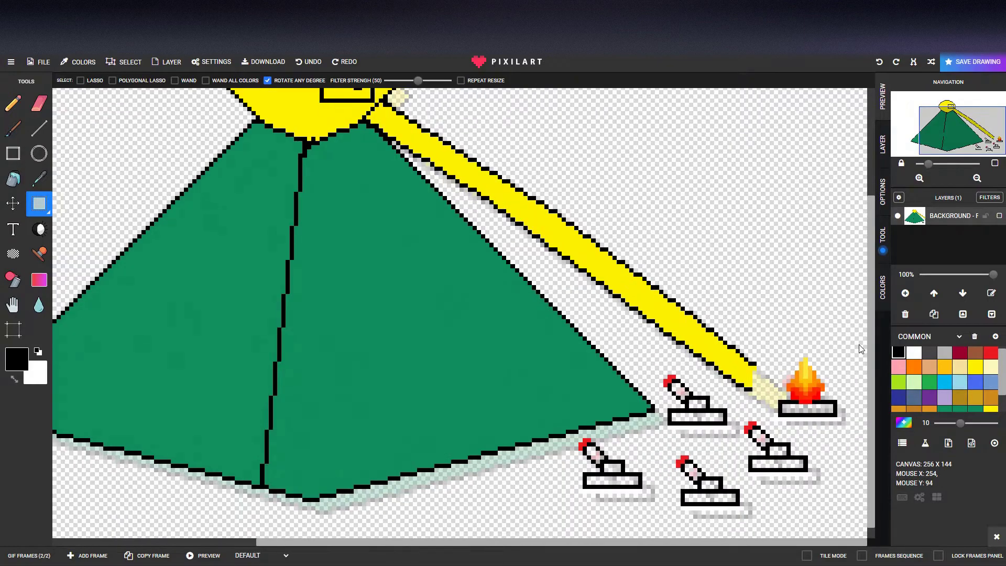
{"action": "left_click", "coordinate": [39, 128]}
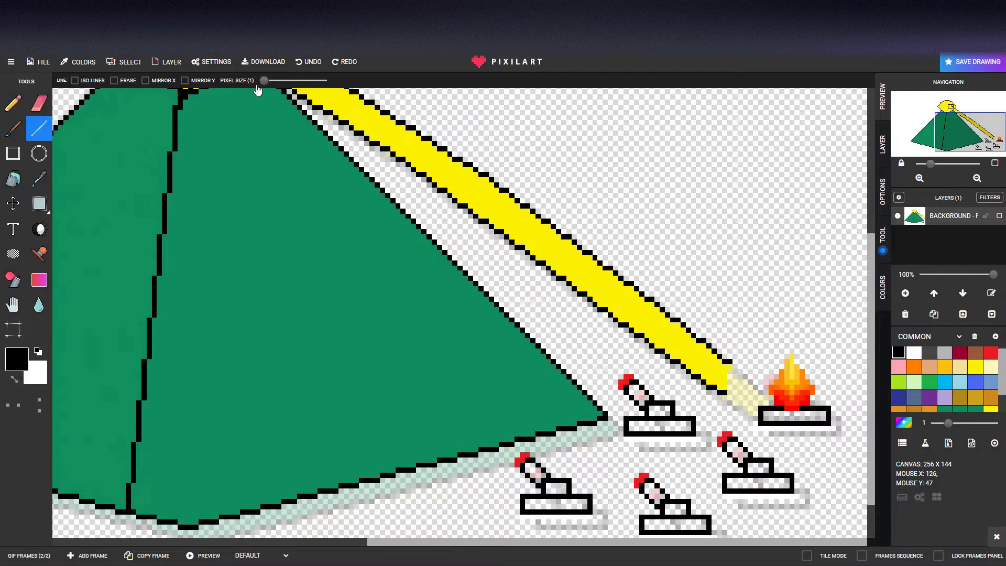
{"action": "left_click", "coordinate": [33, 106]}
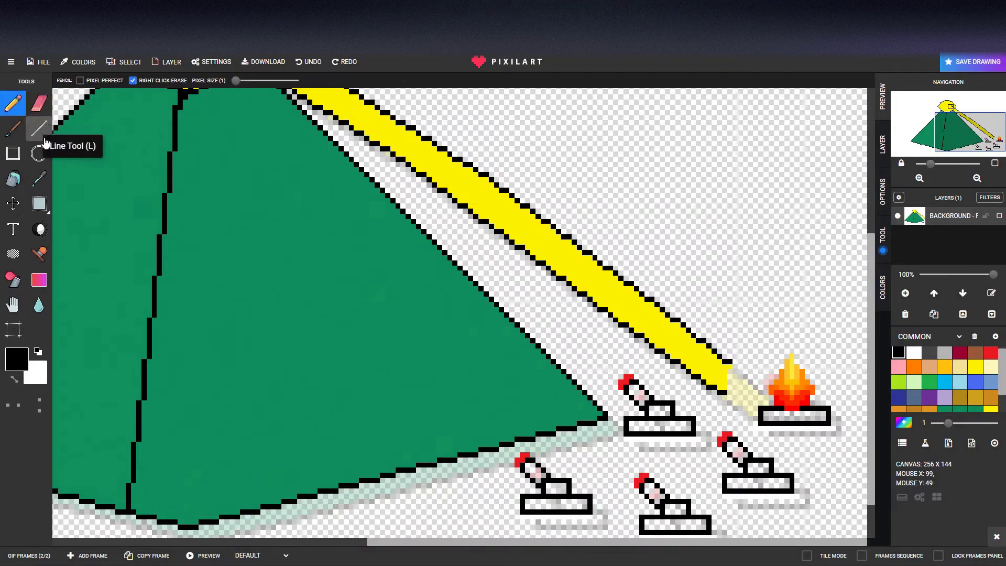
{"action": "left_click", "coordinate": [39, 204]}
{"action": "left_click_drag", "start_coordinate": [577, 494], "coordinate": [756, 297]}
{"action": "key", "text": "ctrl+c"}
{"action": "key", "text": "ctrl+v"}
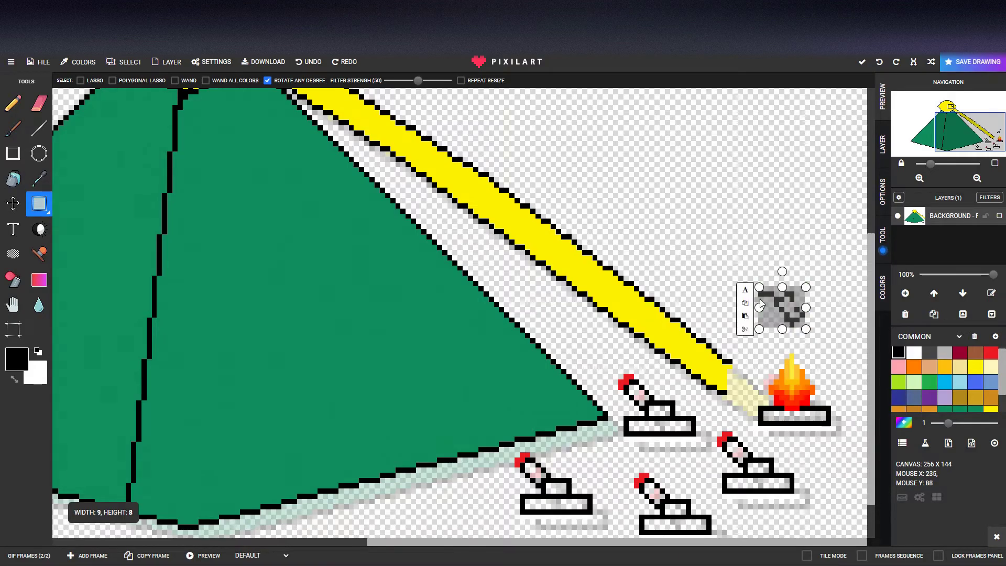
{"action": "left_click", "coordinate": [838, 300]}
{"action": "key", "text": "ctrl+z"}
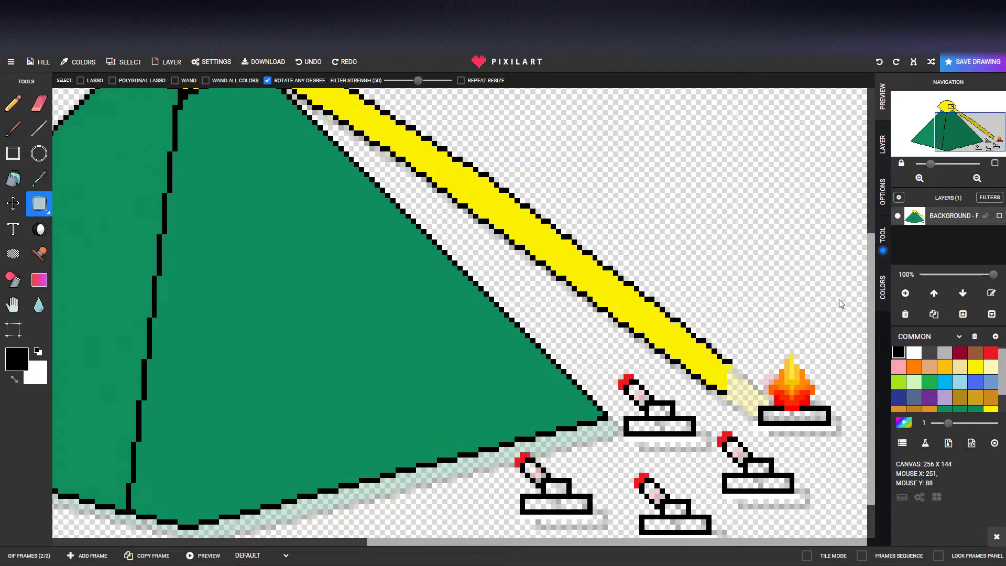
Step: Paste a small object's red-tipped upper part above the fire, turned upside down, and dismiss the advertisement
{"action": "key", "text": "ctrl+v"}
{"action": "left_click_drag", "start_coordinate": [786, 257], "coordinate": [787, 248]}
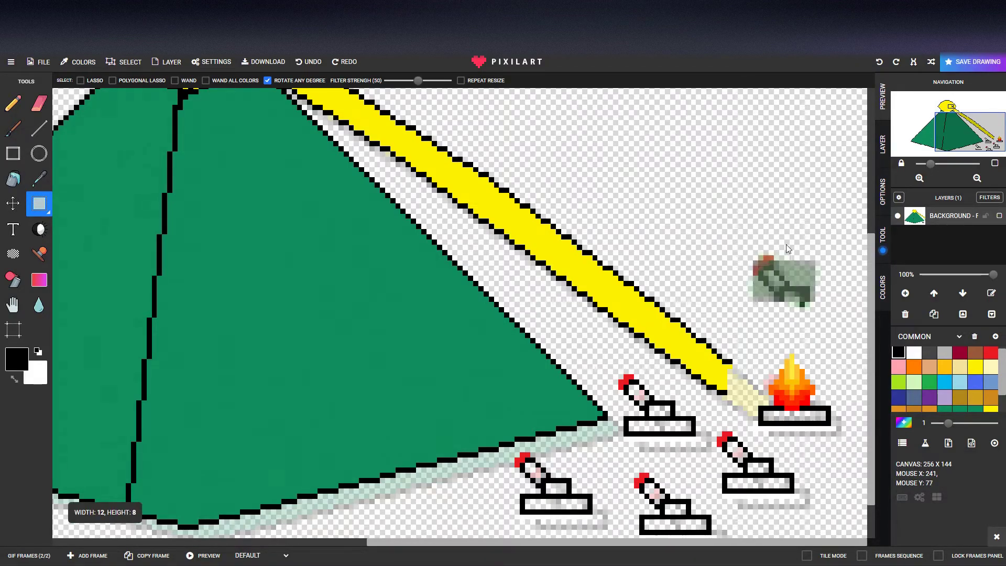
{"action": "mouse_move", "coordinate": [786, 284]}
{"action": "left_mouse_down"}
{"action": "mouse_move", "coordinate": [785, 319]}
{"action": "mouse_move", "coordinate": [781, 280]}
{"action": "left_mouse_up"}
{"action": "left_click", "coordinate": [777, 285]}
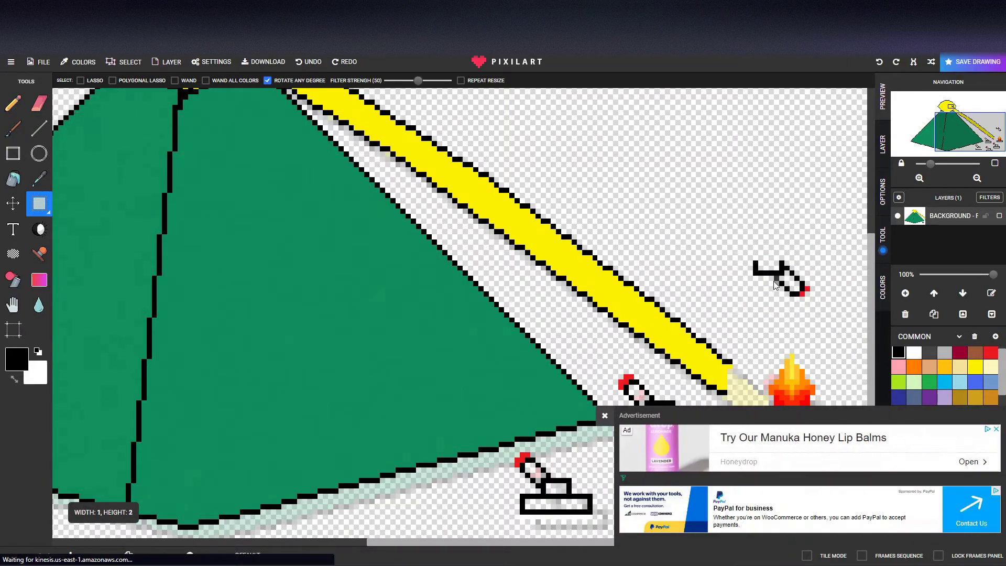
{"action": "left_click", "coordinate": [776, 285]}
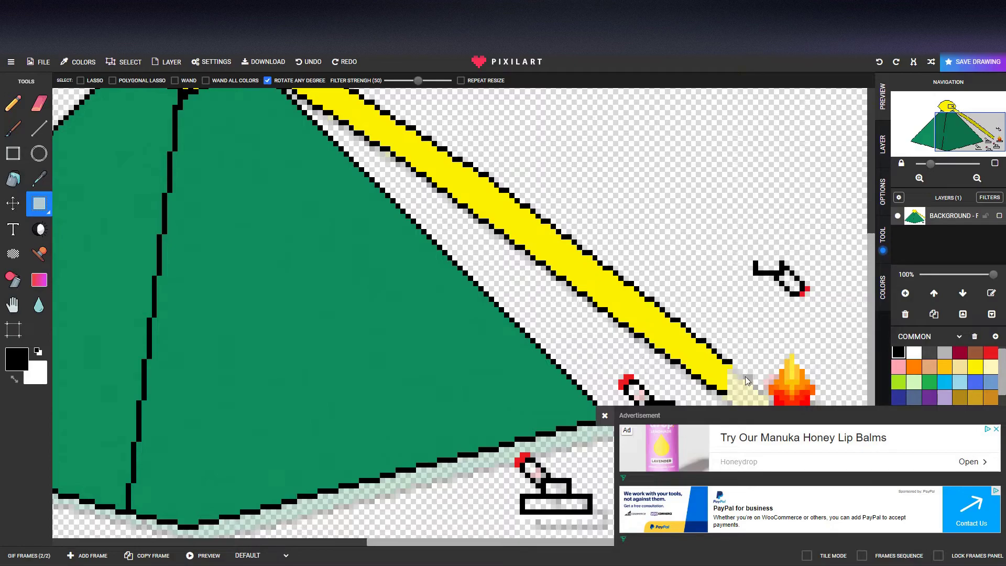
{"action": "left_click", "coordinate": [605, 415]}
Step: Close the upside-down piece's box with the black pencil, and erase its red tip and parts of its outline
{"action": "left_click", "coordinate": [13, 103]}
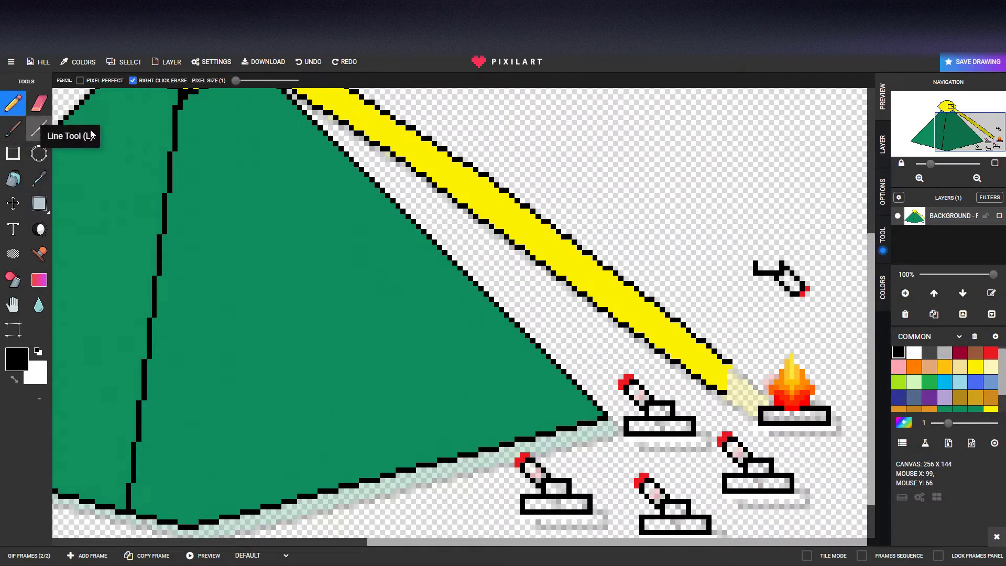
{"action": "left_click_drag", "start_coordinate": [778, 263], "coordinate": [761, 262]}
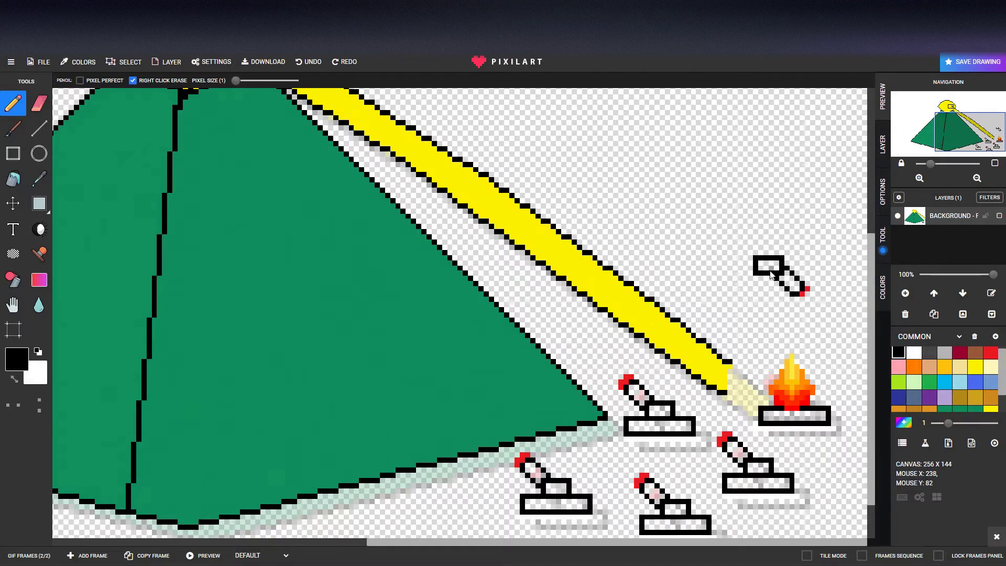
{"action": "left_click_drag", "start_coordinate": [784, 275], "coordinate": [797, 283]}
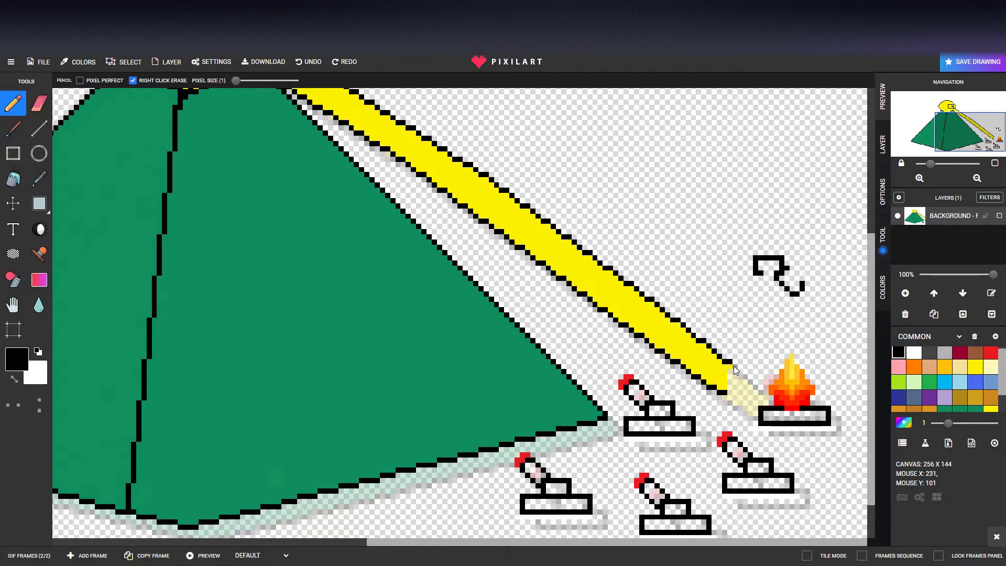
Step: Draw black outlines extending the beam to the fire's base and bucket-fill the gap with the beam's yellow
{"action": "left_click", "coordinate": [39, 127]}
{"action": "mouse_move", "coordinate": [737, 370]}
{"action": "left_mouse_down"}
{"action": "mouse_move", "coordinate": [770, 403]}
{"action": "mouse_move", "coordinate": [740, 405]}
{"action": "mouse_move", "coordinate": [737, 381]}
{"action": "left_mouse_up"}
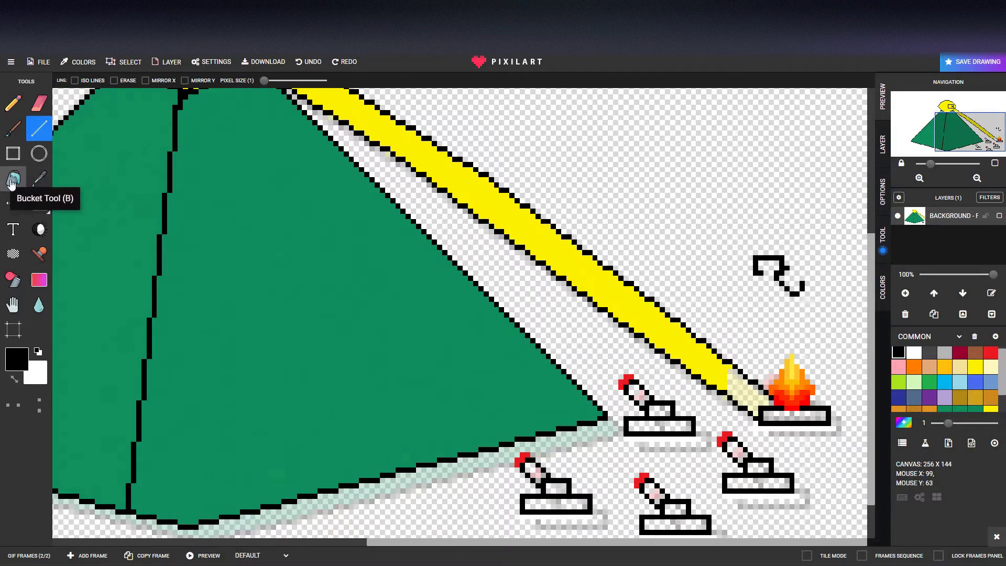
{"action": "left_click", "coordinate": [39, 178]}
{"action": "left_click", "coordinate": [614, 304]}
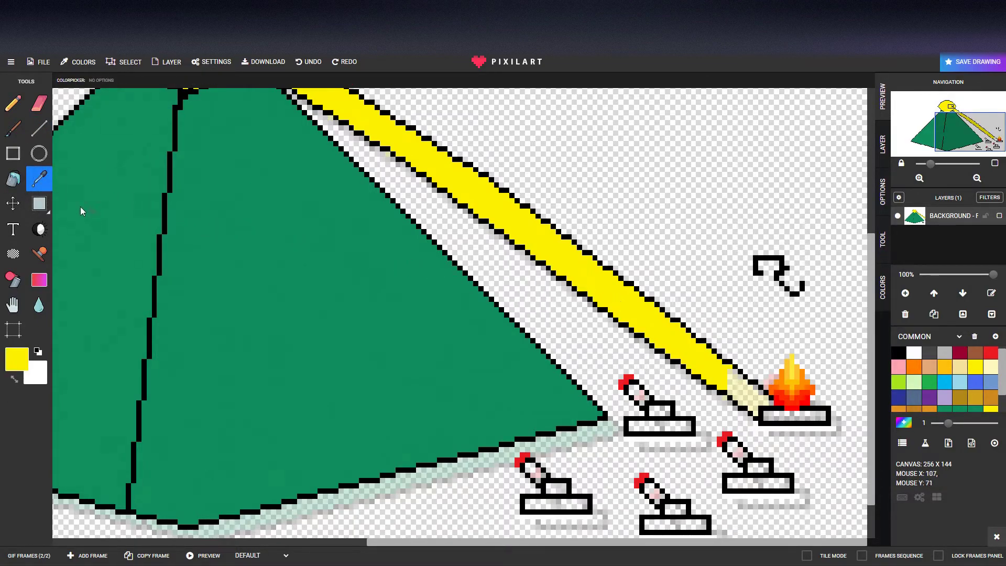
{"action": "left_click", "coordinate": [13, 179]}
{"action": "left_click", "coordinate": [742, 388]}
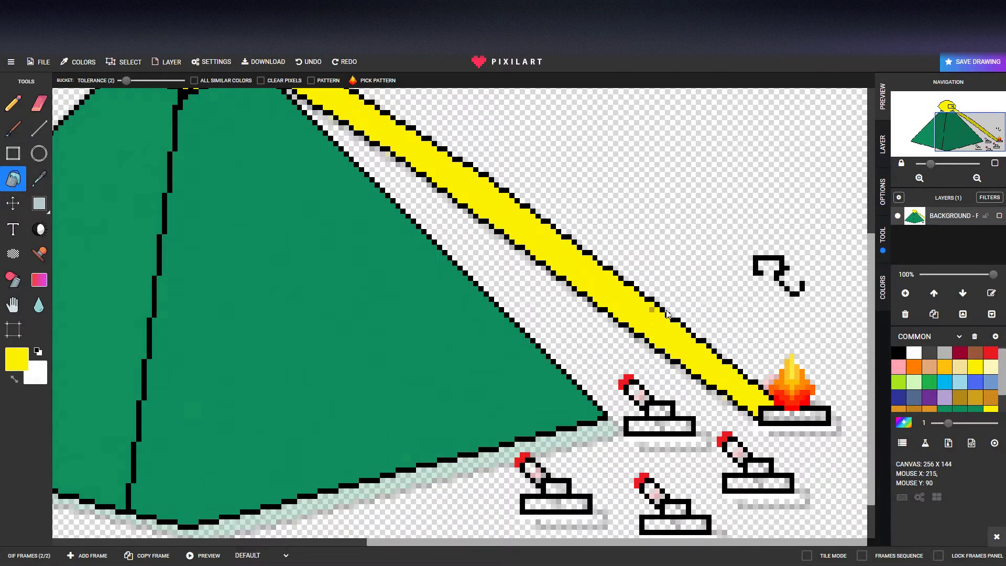
{"action": "right_click", "coordinate": [691, 380]}
{"action": "left_click", "coordinate": [13, 103]}
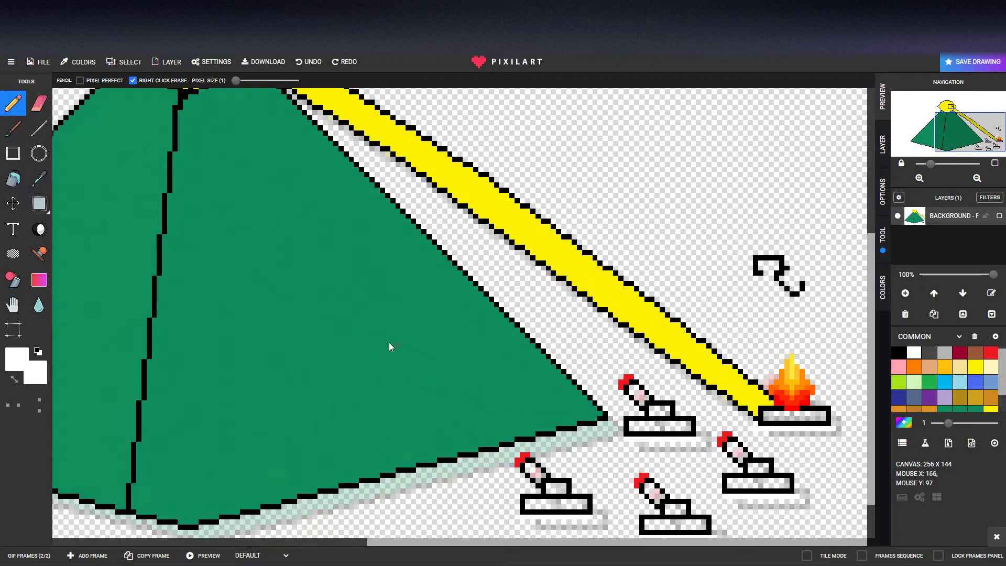
{"action": "left_click", "coordinate": [898, 353]}
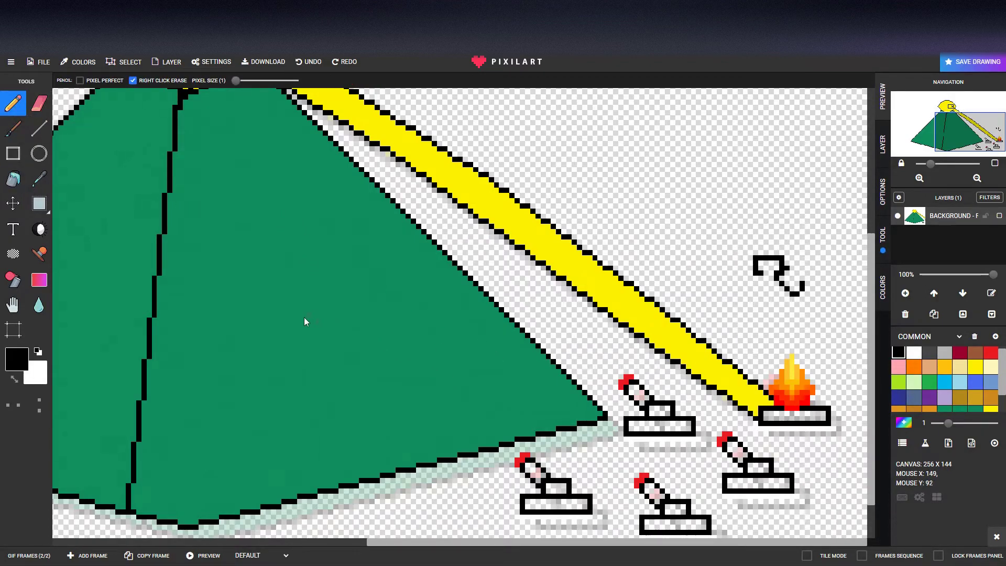
{"action": "right_click", "coordinate": [348, 313]}
{"action": "key", "text": "ctrl+z"}
{"action": "key", "text": "ctrl+z"}
Step: Draw clusters of short white dashes with the pencil across the pyramid's right face
{"action": "left_click", "coordinate": [913, 352]}
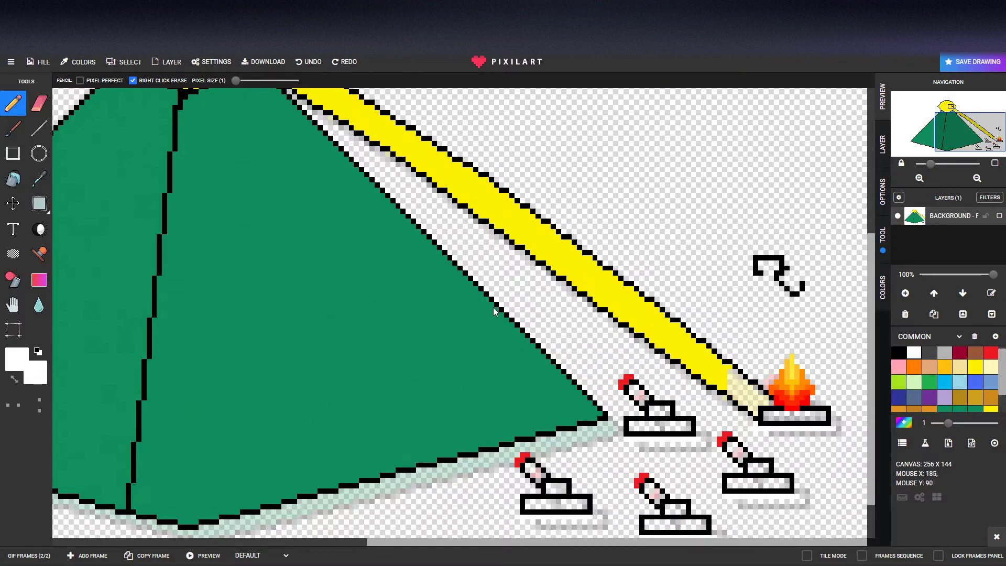
{"action": "left_click_drag", "start_coordinate": [332, 289], "coordinate": [320, 284]}
{"action": "left_click_drag", "start_coordinate": [349, 319], "coordinate": [369, 320]}
{"action": "left_click_drag", "start_coordinate": [355, 312], "coordinate": [365, 305]}
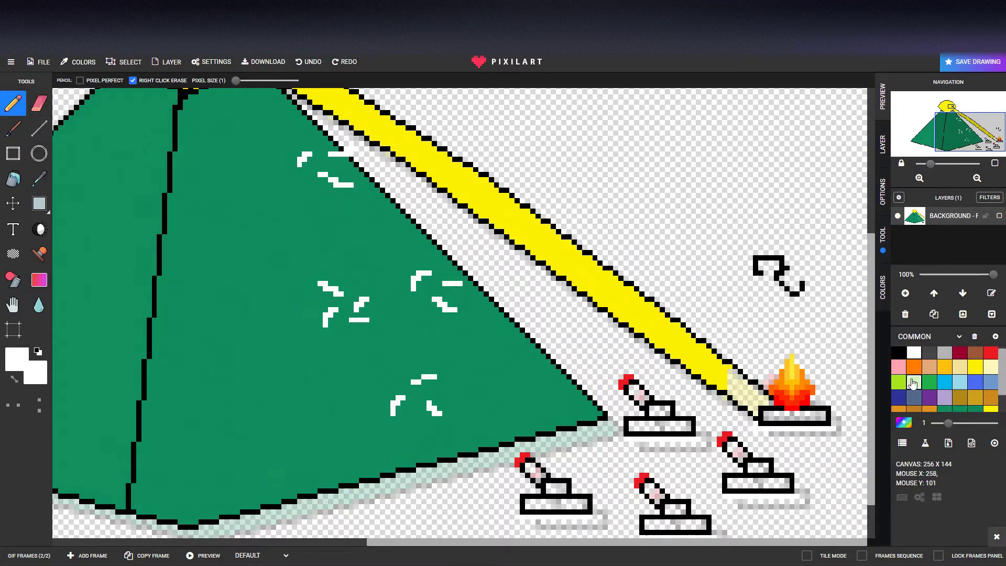
Step: Sample the yellow from the pyramid's tip with the color picker and bucket-fill the beam's unfilled end beside the fire
{"action": "left_click", "coordinate": [899, 353]}
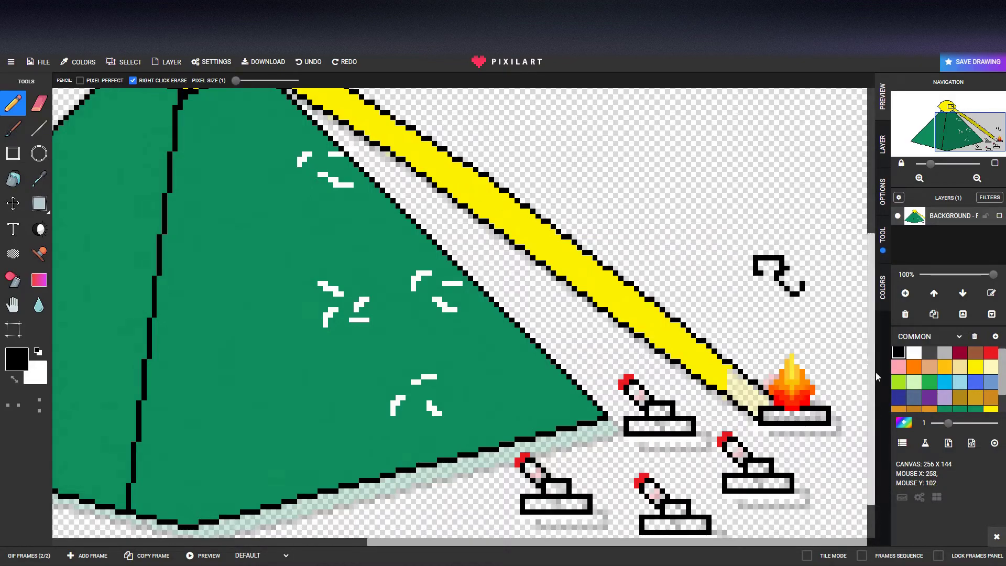
{"action": "scroll", "coordinate": [631, 243], "scroll_direction": "down", "scroll_amount": 3}
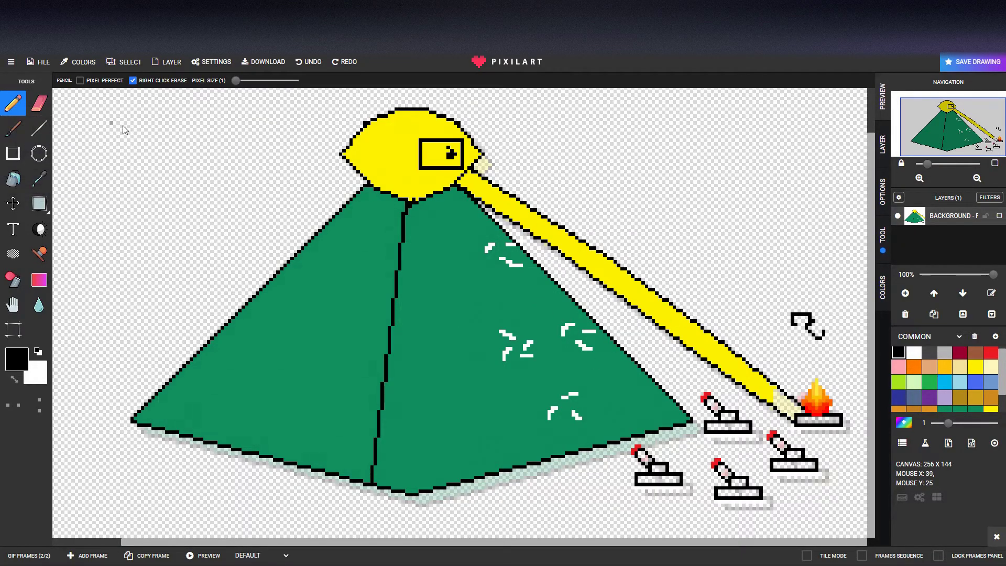
{"action": "left_click", "coordinate": [13, 179]}
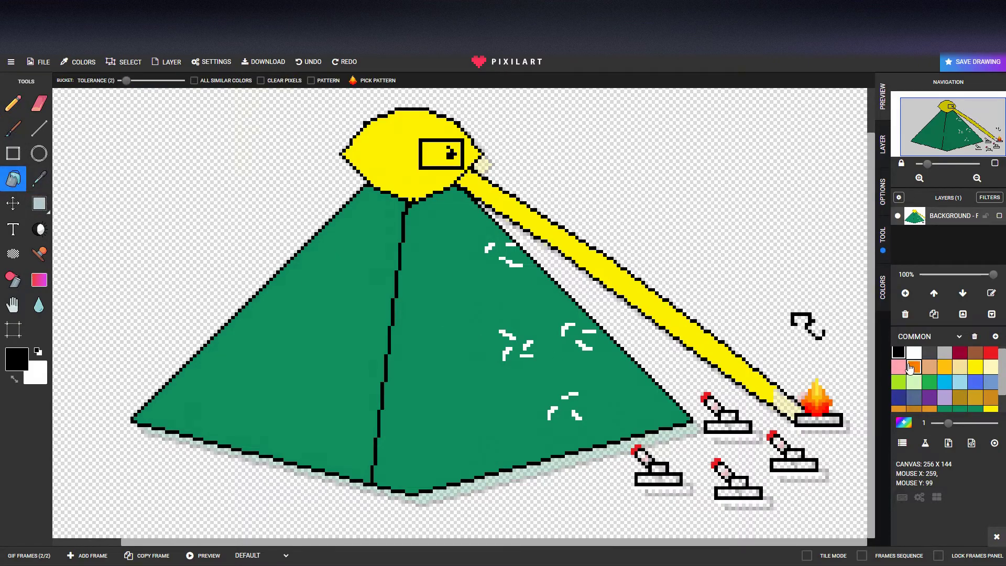
{"action": "left_click", "coordinate": [39, 178]}
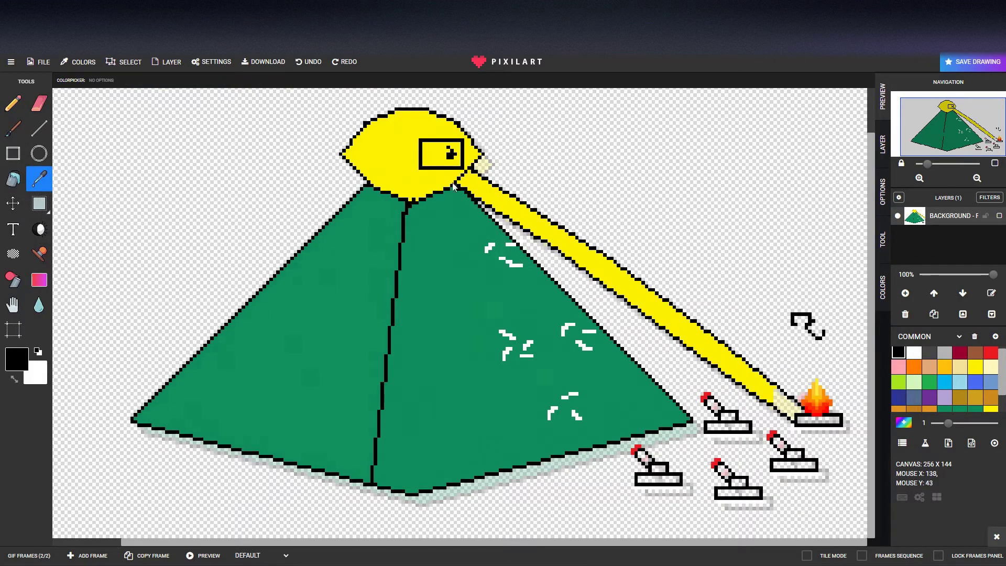
{"action": "left_click", "coordinate": [409, 164]}
{"action": "left_click", "coordinate": [13, 179]}
{"action": "left_click", "coordinate": [776, 406]}
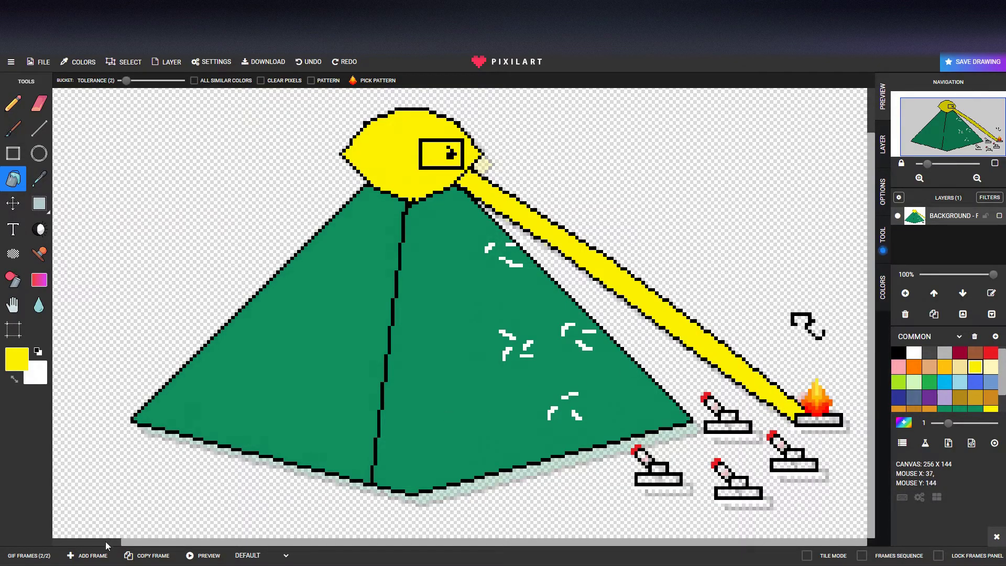
Step: Preview the animation and close it, and delete the extra blank third frame
{"action": "left_click", "coordinate": [220, 548]}
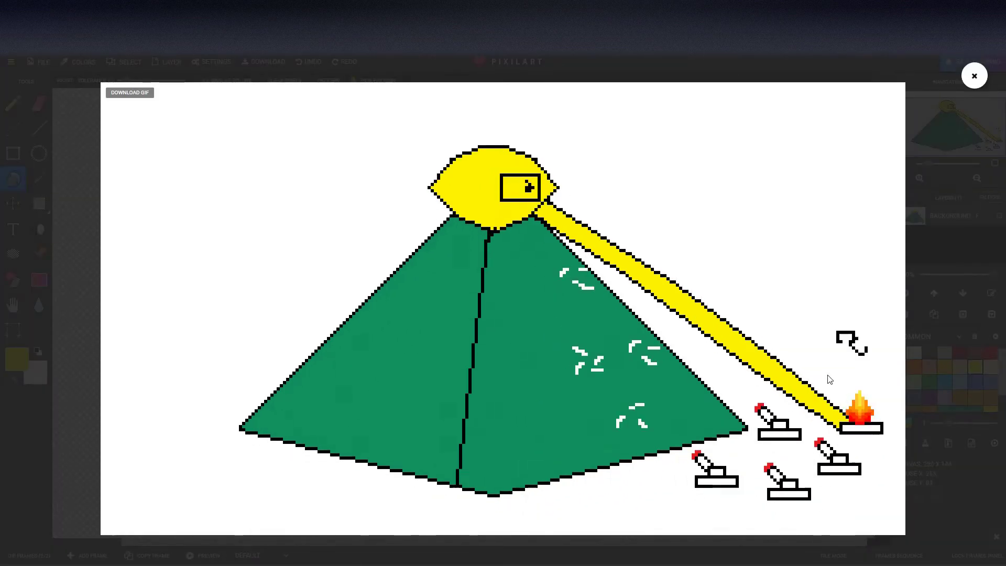
{"action": "left_click", "coordinate": [785, 195]}
{"action": "left_click", "coordinate": [88, 556]}
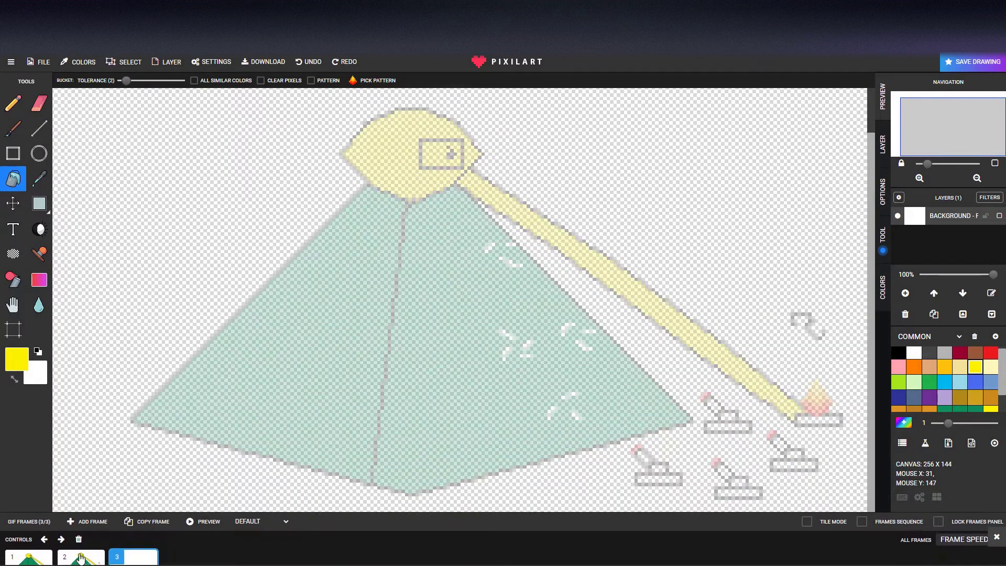
{"action": "left_click", "coordinate": [78, 512]}
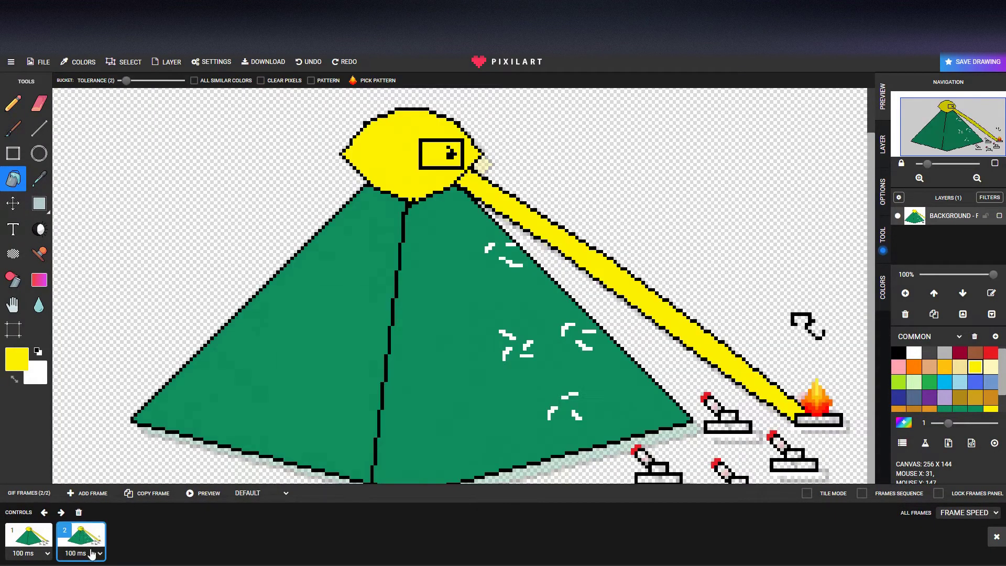
Step: Set the durations of the first and second frames to 400 ms
{"action": "left_click", "coordinate": [82, 553]}
{"action": "left_click", "coordinate": [76, 484]}
{"action": "left_click", "coordinate": [29, 553]}
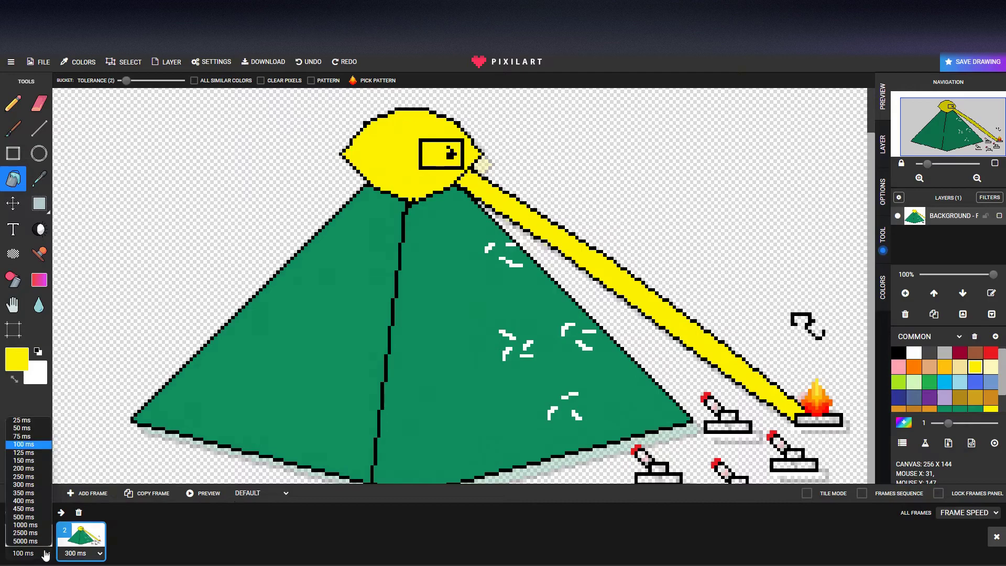
{"action": "left_click", "coordinate": [28, 501]}
{"action": "left_click", "coordinate": [81, 553]}
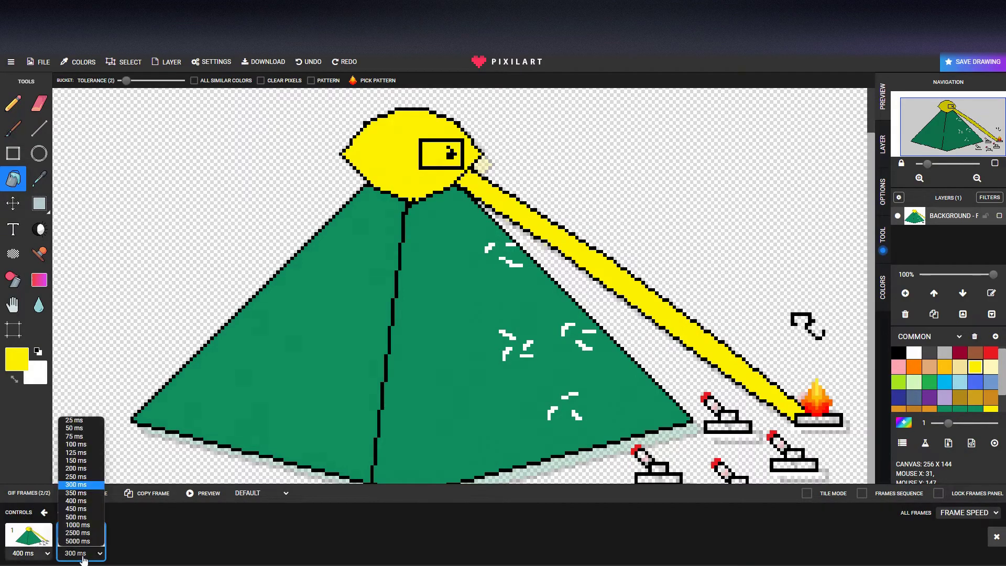
{"action": "left_click", "coordinate": [77, 501]}
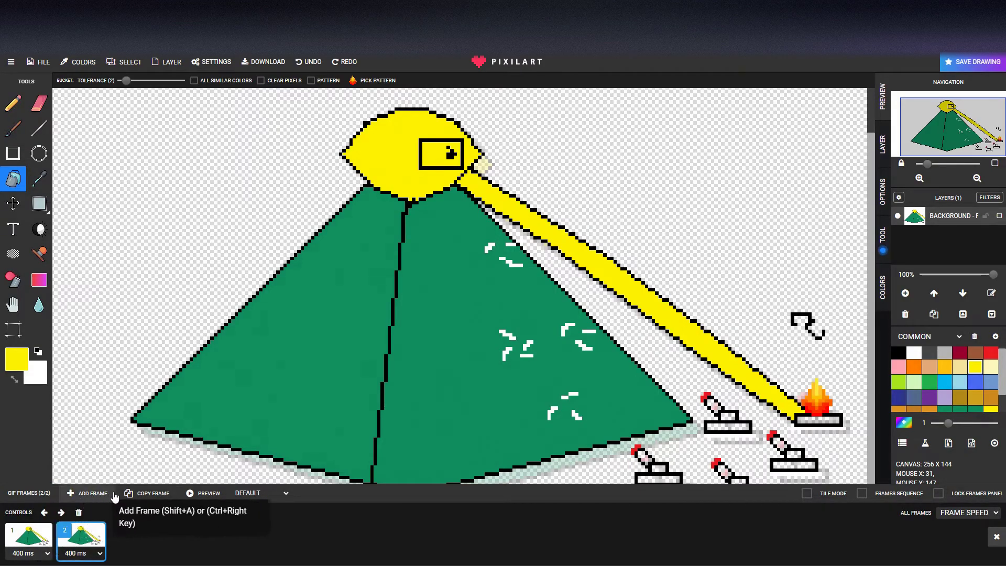
Step: Set the first frame's duration to 500 ms and the second frame's to 1000 ms
{"action": "left_click", "coordinate": [30, 553]}
{"action": "left_click", "coordinate": [23, 517]}
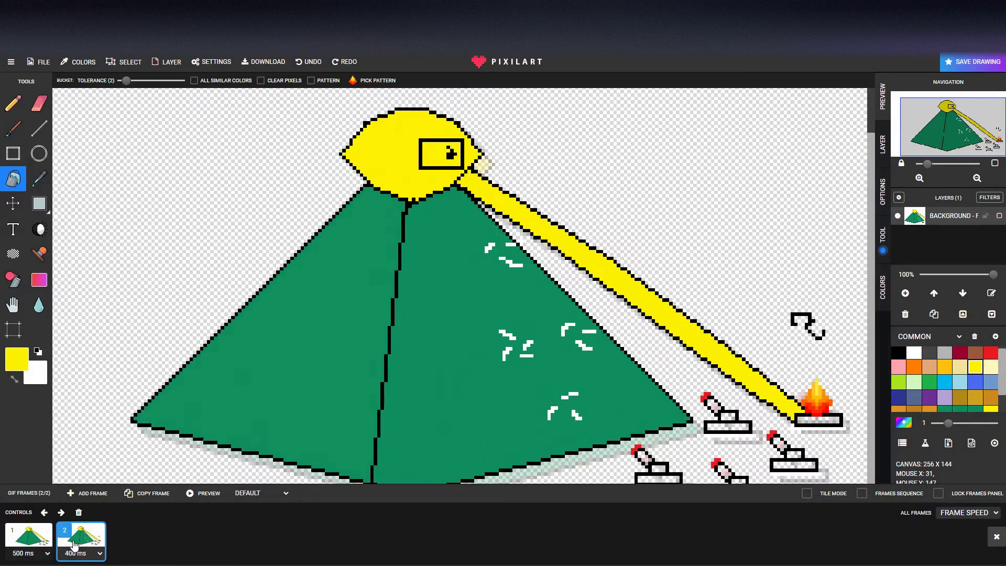
{"action": "left_click", "coordinate": [81, 553]}
{"action": "left_click", "coordinate": [78, 524]}
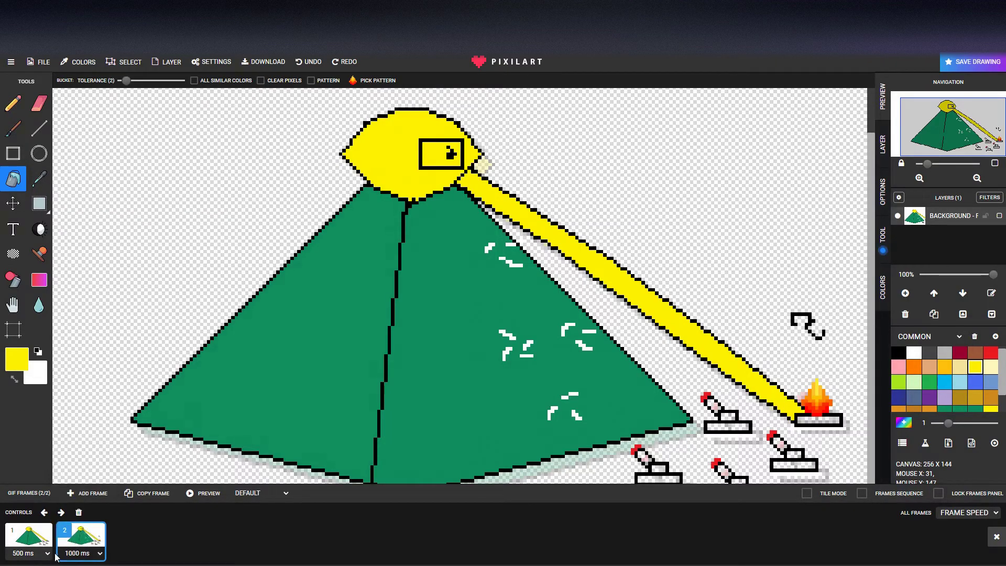
{"action": "left_click", "coordinate": [29, 552]}
{"action": "left_click", "coordinate": [24, 516]}
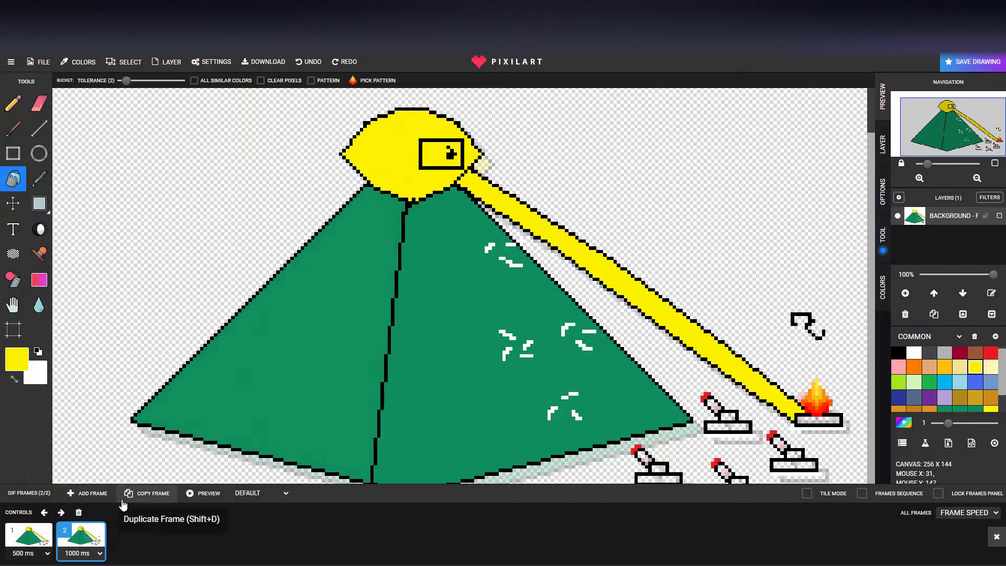
Step: Preview the animation with the new frame durations, and close the preview
{"action": "left_click", "coordinate": [199, 495]}
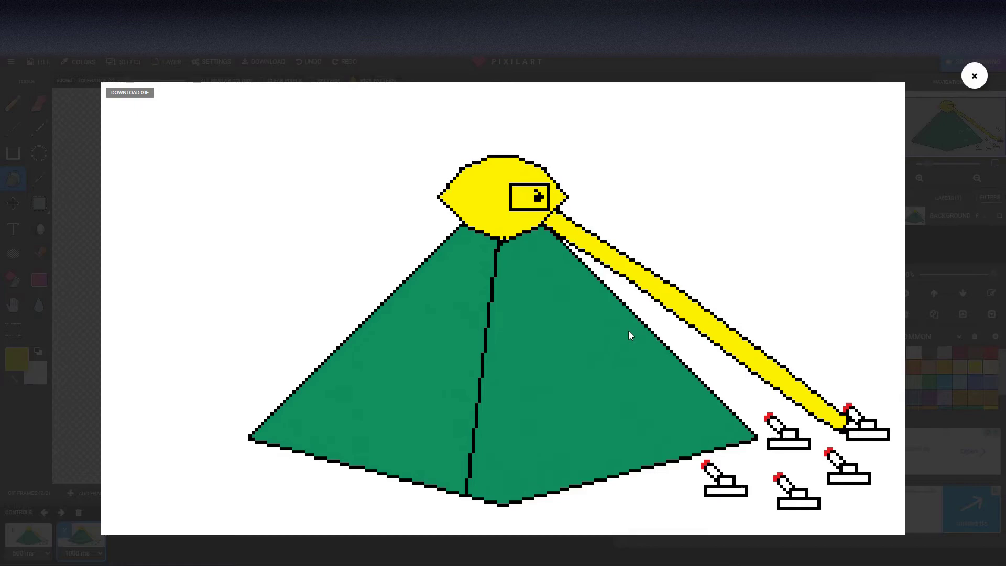
{"action": "left_click", "coordinate": [974, 77]}
{"action": "left_click", "coordinate": [604, 419]}
{"action": "left_click", "coordinate": [3, 556]}
{"action": "left_click", "coordinate": [523, 314]}
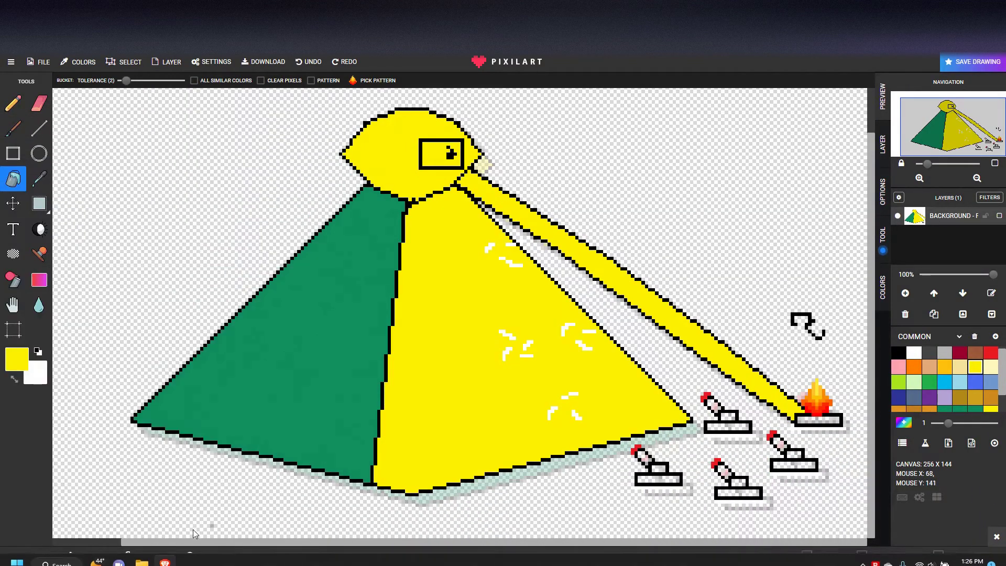
{"action": "left_click", "coordinate": [21, 554]}
{"action": "key", "text": "ctrl+z"}
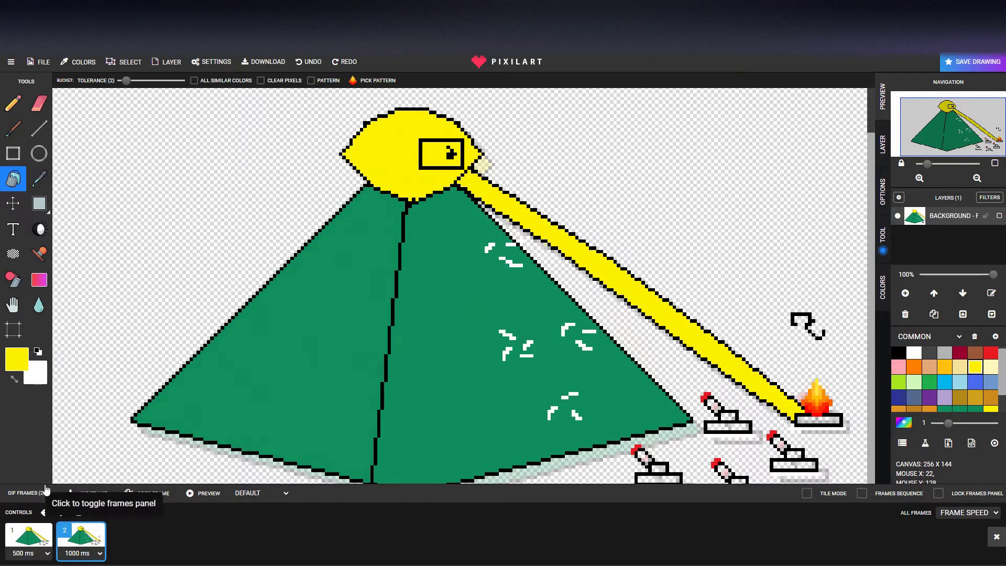
Step: Switch to the first frame for editing, flipping between the two frames to compare them
{"action": "left_click", "coordinate": [39, 493]}
{"action": "left_click", "coordinate": [29, 534]}
{"action": "left_click", "coordinate": [29, 537]}
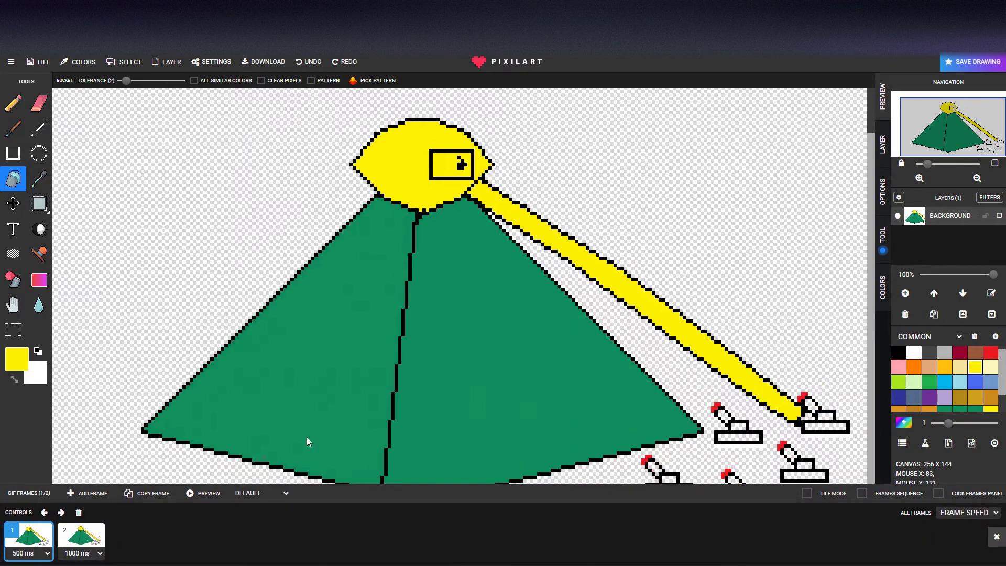
{"action": "left_click", "coordinate": [59, 543]}
{"action": "left_click", "coordinate": [50, 543]}
{"action": "left_click", "coordinate": [57, 542]}
{"action": "left_click", "coordinate": [50, 542]}
{"action": "left_click", "coordinate": [59, 542]}
{"action": "left_click", "coordinate": [50, 542]}
Step: Erase the lower half of the yellow beam in the first frame with a 12-pixel eraser
{"action": "left_click", "coordinate": [39, 103]}
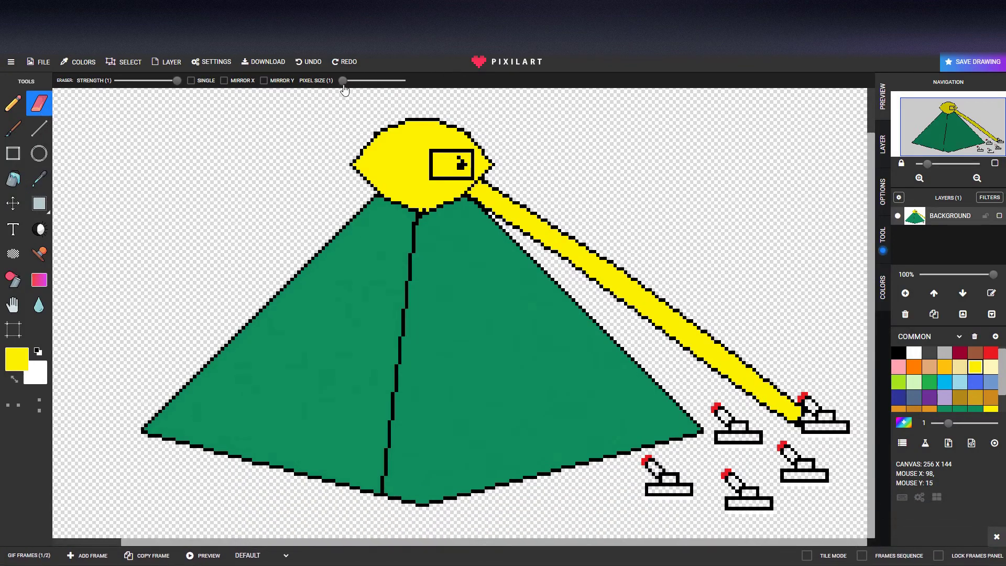
{"action": "mouse_move", "coordinate": [667, 310]}
{"action": "left_mouse_down"}
{"action": "mouse_move", "coordinate": [681, 332]}
{"action": "mouse_move", "coordinate": [766, 386]}
{"action": "left_mouse_up"}
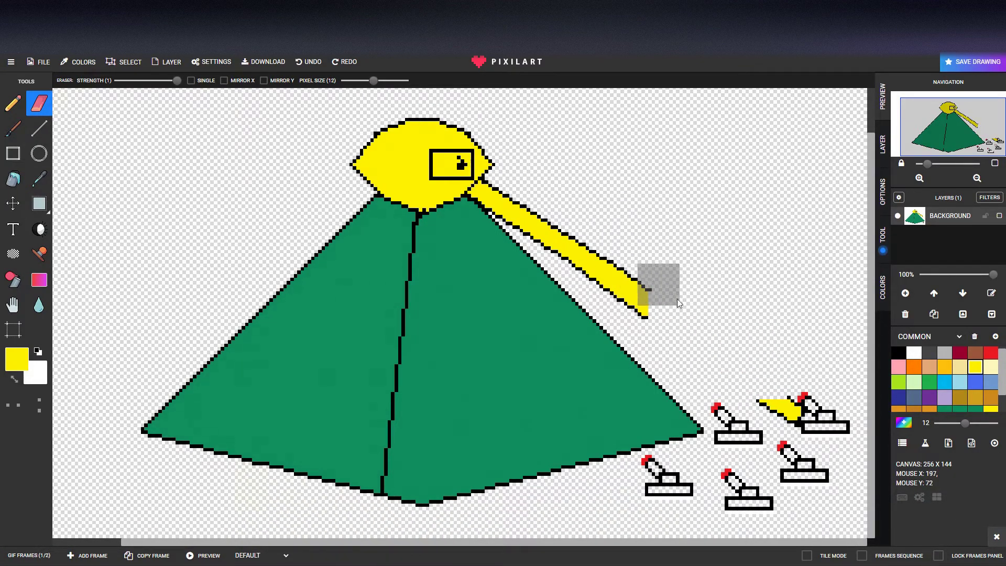
{"action": "left_click", "coordinate": [781, 404]}
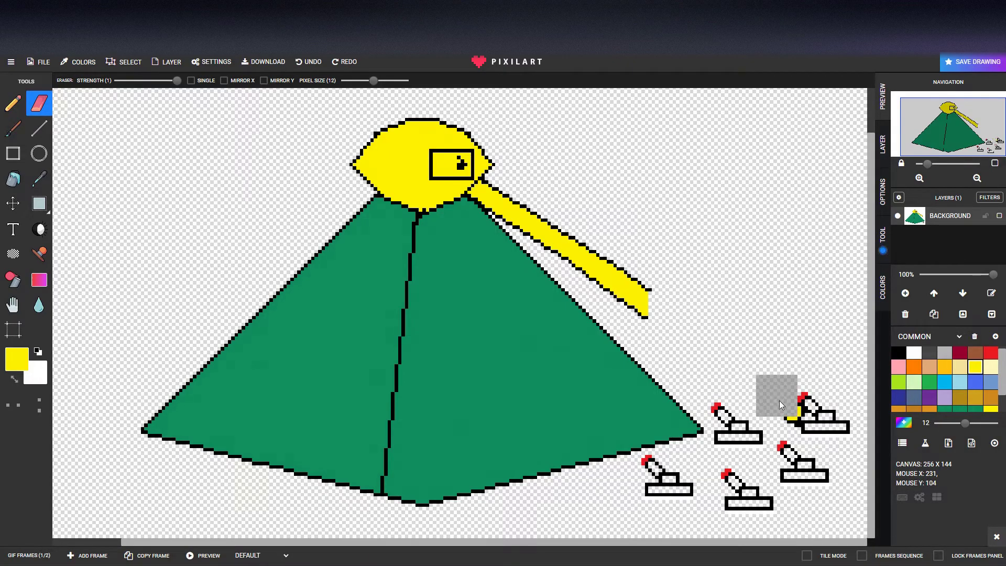
Step: Erase the leftover yellow and black beam pixels beside the small object the beam had reached, using a 1-pixel eraser
{"action": "left_click_drag", "start_coordinate": [373, 81], "coordinate": [342, 80]}
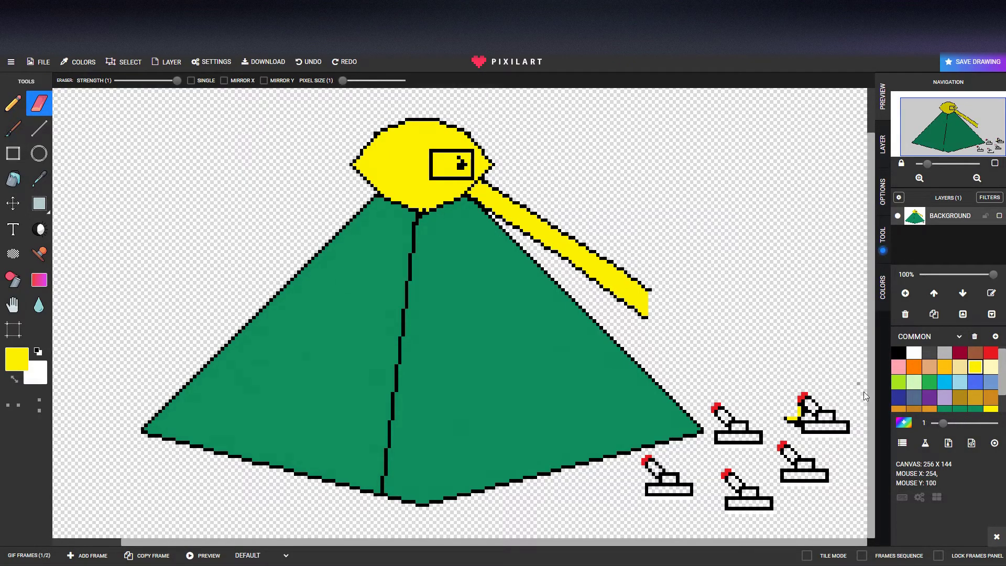
{"action": "scroll", "coordinate": [793, 419], "scroll_direction": "up", "scroll_amount": 1}
{"action": "scroll", "coordinate": [794, 419], "scroll_direction": "up", "scroll_amount": 2}
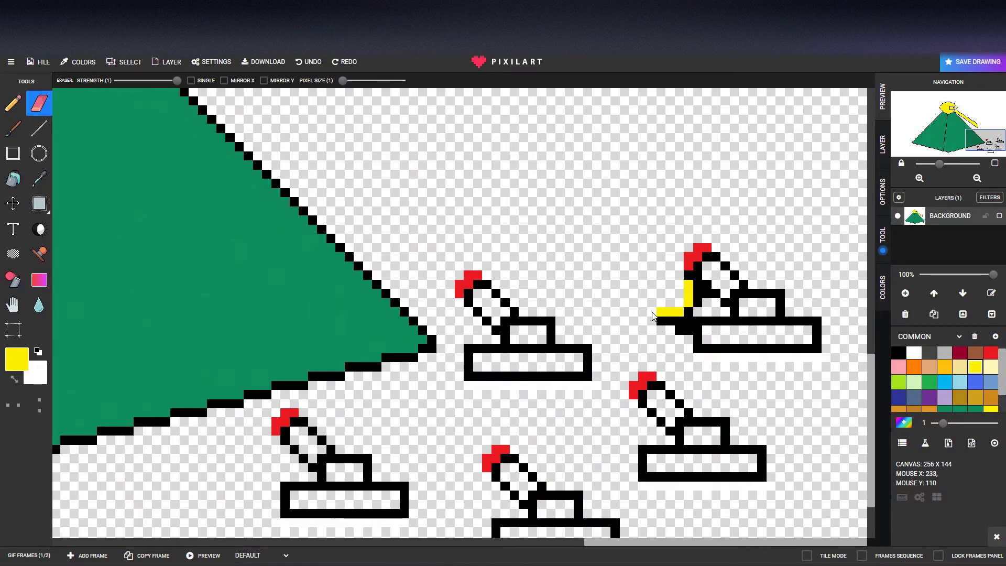
{"action": "mouse_move", "coordinate": [664, 323]}
{"action": "left_mouse_down"}
{"action": "mouse_move", "coordinate": [687, 330]}
{"action": "mouse_move", "coordinate": [691, 287]}
{"action": "left_mouse_up"}
{"action": "left_click", "coordinate": [700, 302]}
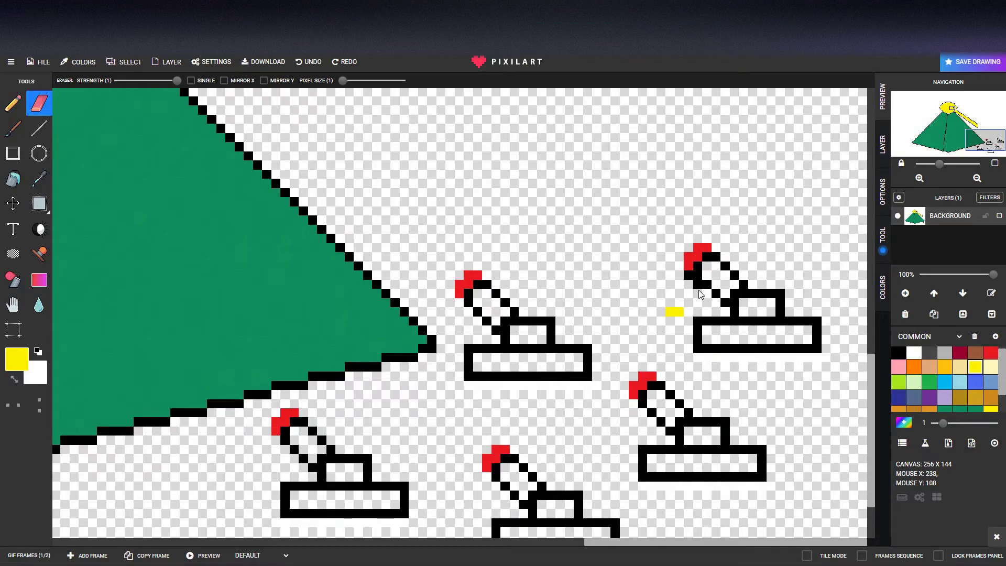
{"action": "left_click_drag", "start_coordinate": [681, 310], "coordinate": [672, 313]}
{"action": "left_click", "coordinate": [682, 279]}
Step: Close the shortened beam's cut end with a black pencil outline, and erase the stray yellow and black pixels around it
{"action": "left_click_drag", "start_coordinate": [979, 141], "coordinate": [966, 121]}
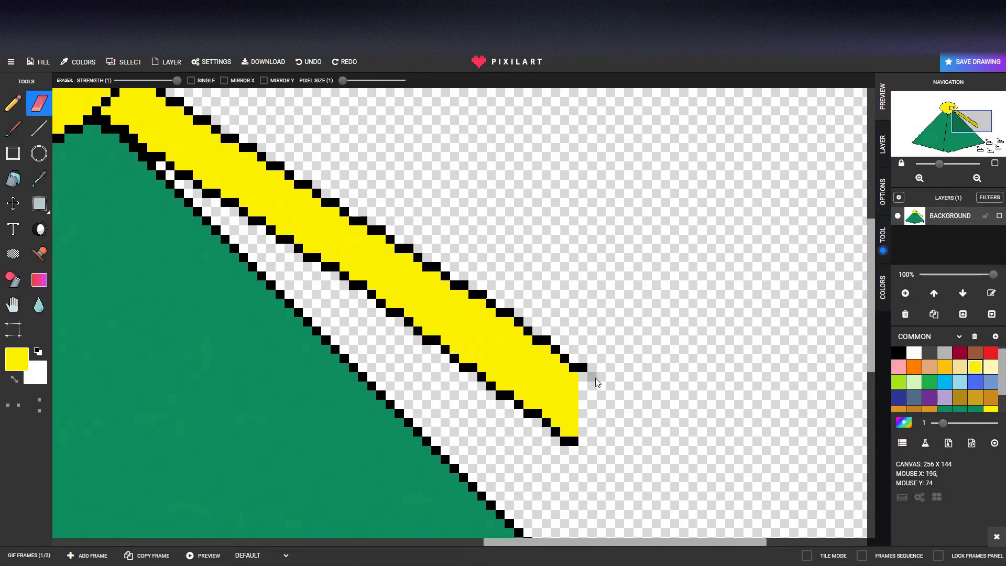
{"action": "left_click", "coordinate": [13, 103]}
{"action": "mouse_move", "coordinate": [591, 379]}
{"action": "left_mouse_down"}
{"action": "mouse_move", "coordinate": [566, 425]}
{"action": "mouse_move", "coordinate": [588, 373]}
{"action": "mouse_move", "coordinate": [582, 393]}
{"action": "mouse_move", "coordinate": [569, 391]}
{"action": "mouse_move", "coordinate": [555, 424]}
{"action": "mouse_move", "coordinate": [591, 419]}
{"action": "mouse_move", "coordinate": [595, 405]}
{"action": "mouse_move", "coordinate": [576, 367]}
{"action": "mouse_move", "coordinate": [569, 438]}
{"action": "mouse_move", "coordinate": [552, 436]}
{"action": "mouse_move", "coordinate": [572, 447]}
{"action": "left_mouse_up"}
{"action": "left_click", "coordinate": [898, 352]}
{"action": "left_click", "coordinate": [40, 103]}
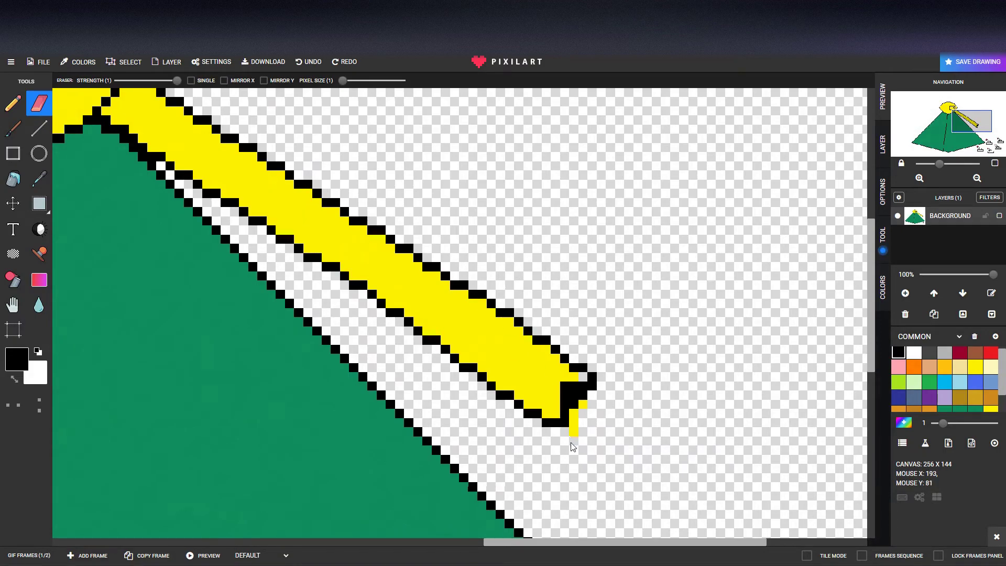
{"action": "left_click_drag", "start_coordinate": [577, 405], "coordinate": [594, 393]}
{"action": "left_click", "coordinate": [584, 369]}
{"action": "left_click", "coordinate": [12, 103]}
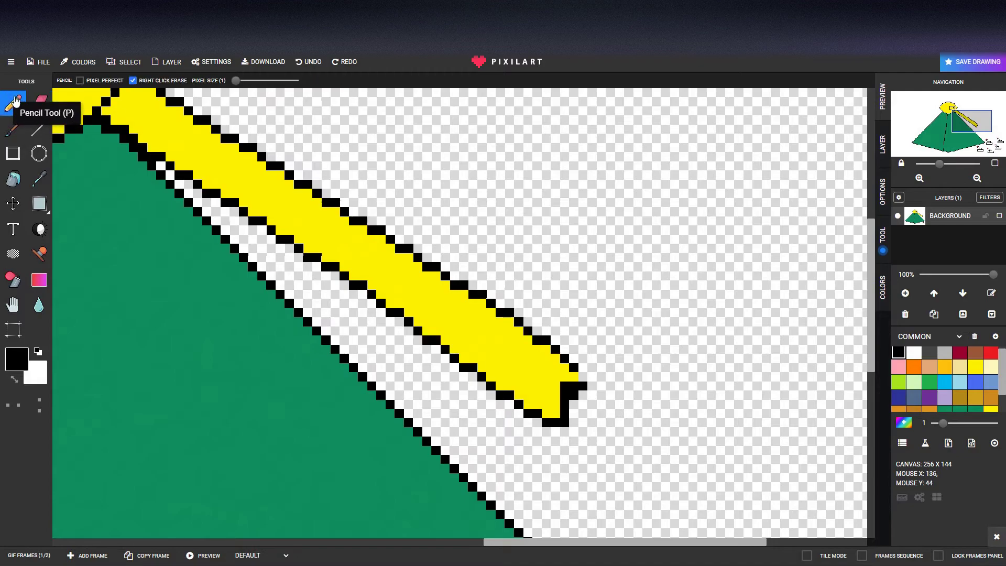
{"action": "left_click", "coordinate": [577, 375]}
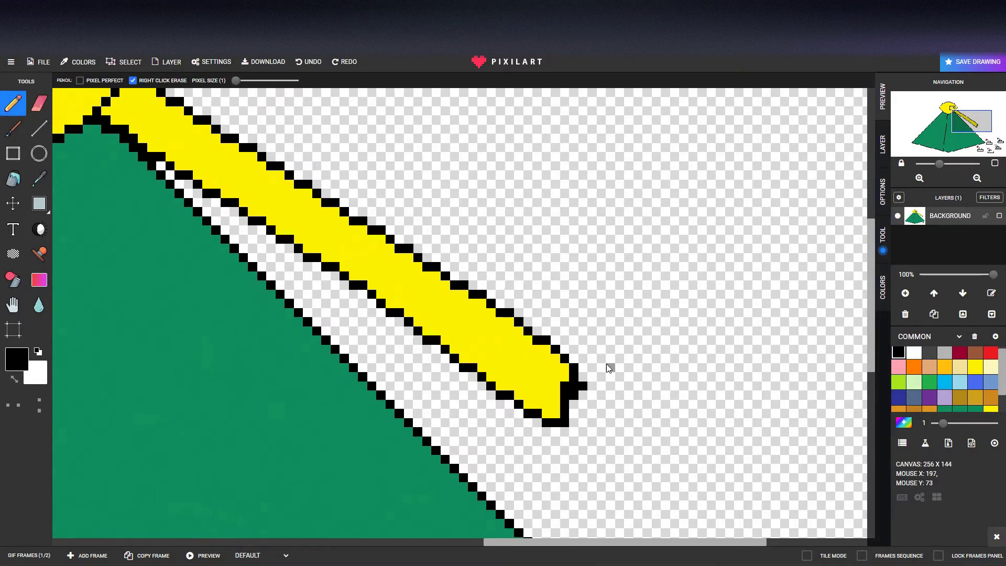
{"action": "left_click", "coordinate": [40, 104]}
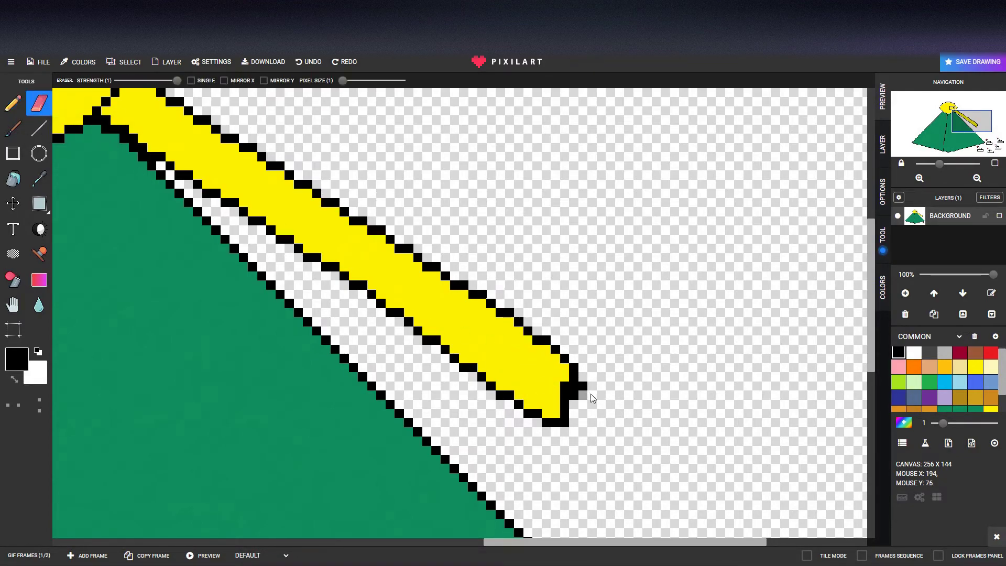
{"action": "left_click", "coordinate": [574, 395]}
{"action": "scroll", "coordinate": [685, 389], "scroll_direction": "down", "scroll_amount": 5}
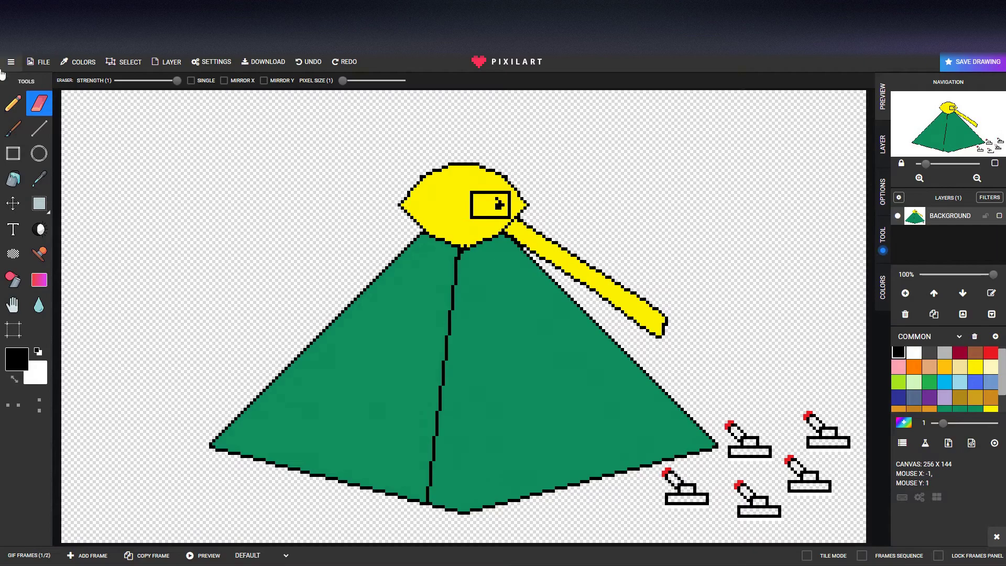
{"action": "scroll", "coordinate": [715, 363], "scroll_direction": "up", "scroll_amount": 3}
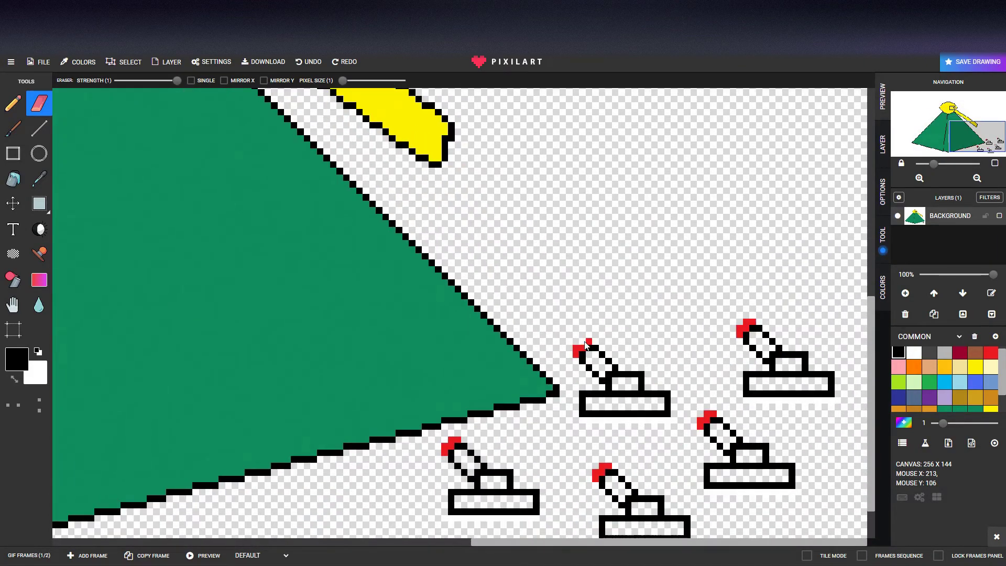
Step: Erase the red tips from all five small objects in the first frame with the 1-pixel eraser
{"action": "left_click_drag", "start_coordinate": [582, 347], "coordinate": [577, 352]}
{"action": "left_click_drag", "start_coordinate": [599, 464], "coordinate": [598, 480]}
{"action": "mouse_move", "coordinate": [463, 453]}
{"action": "left_mouse_down"}
{"action": "mouse_move", "coordinate": [454, 444]}
{"action": "mouse_move", "coordinate": [443, 453]}
{"action": "left_mouse_up"}
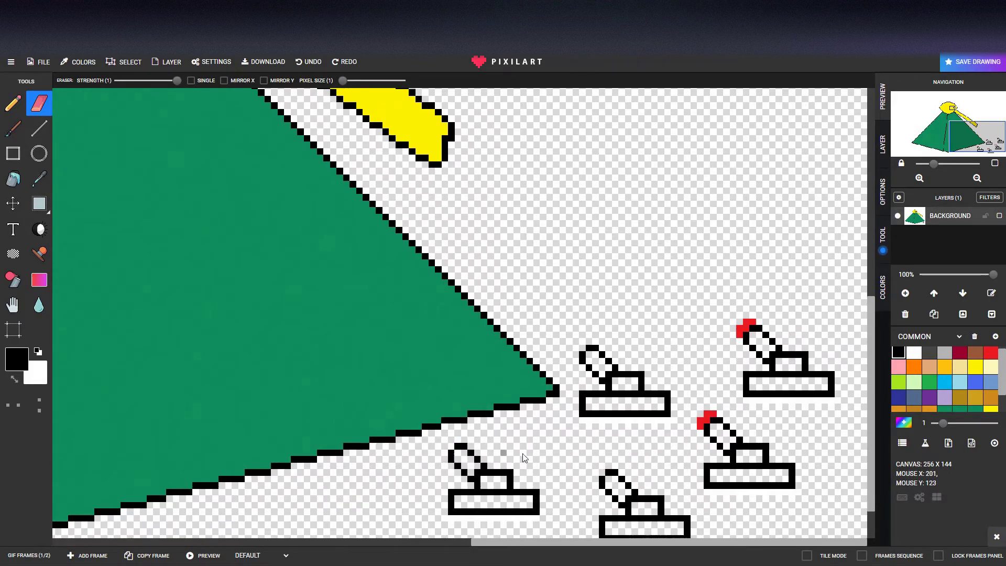
{"action": "left_click_drag", "start_coordinate": [716, 415], "coordinate": [704, 422]}
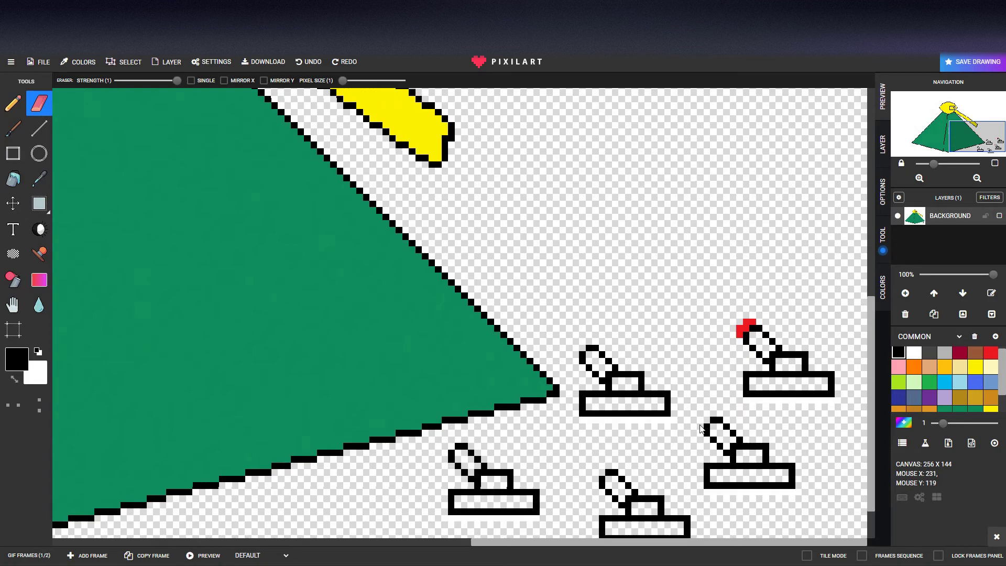
{"action": "left_click", "coordinate": [742, 331]}
{"action": "scroll", "coordinate": [698, 265], "scroll_direction": "down", "scroll_amount": 2}
{"action": "scroll", "coordinate": [714, 266], "scroll_direction": "up", "scroll_amount": 1}
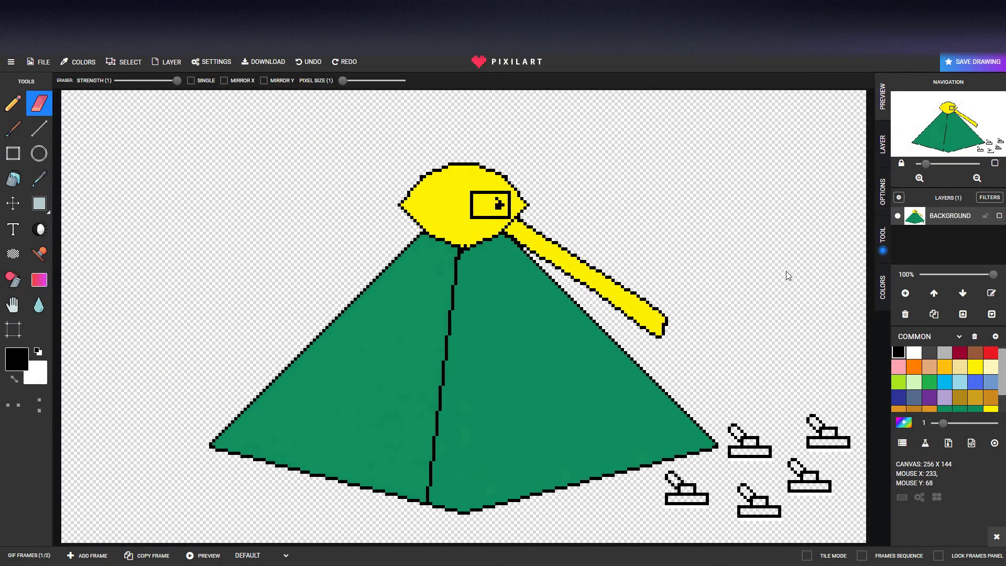
{"action": "scroll", "coordinate": [744, 367], "scroll_direction": "up", "scroll_amount": 1}
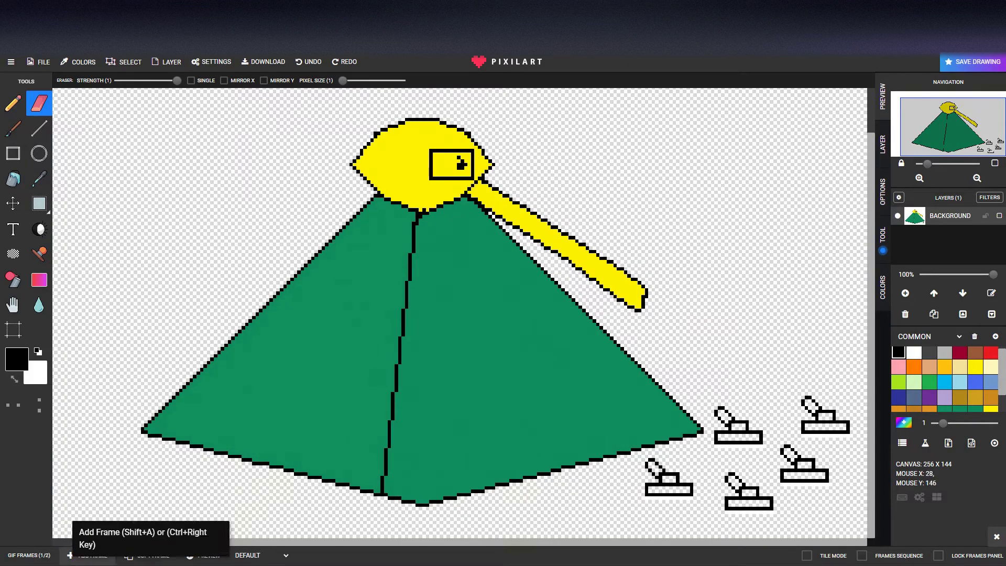
Step: Switch to the second frame and cover the two white marks nearest the pyramid's right edge with the pyramid's green
{"action": "left_click", "coordinate": [42, 544]}
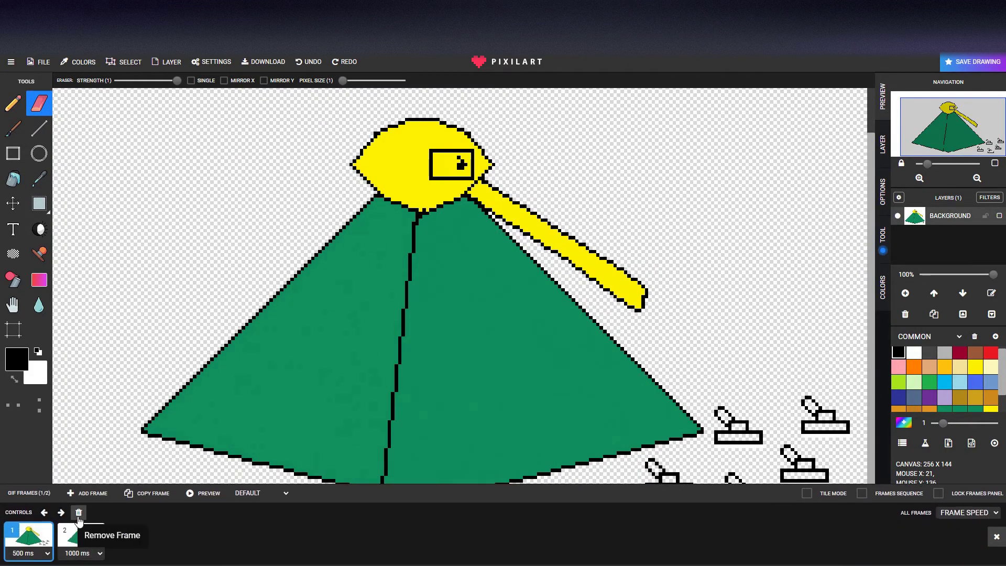
{"action": "left_click", "coordinate": [81, 537]}
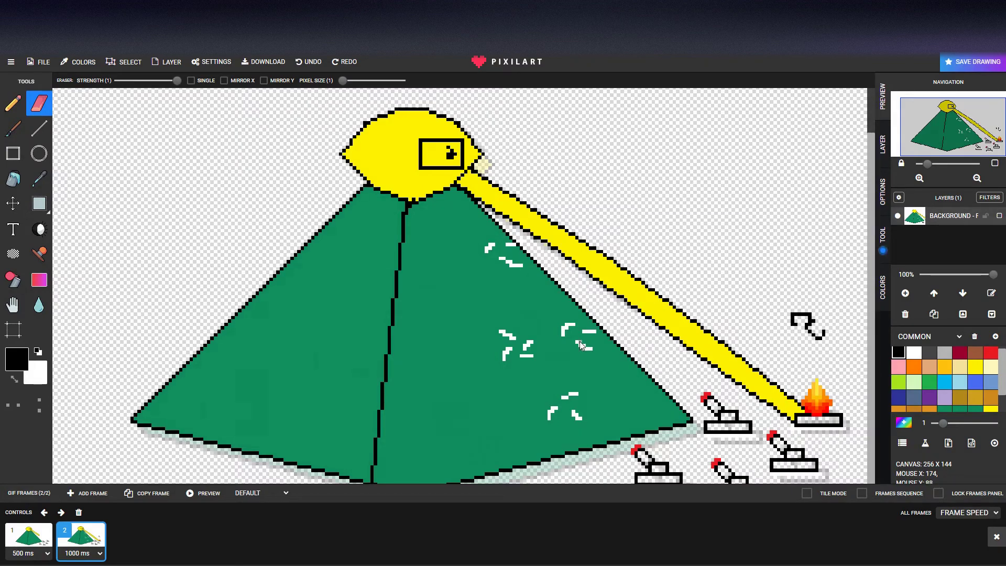
{"action": "left_click", "coordinate": [11, 179]}
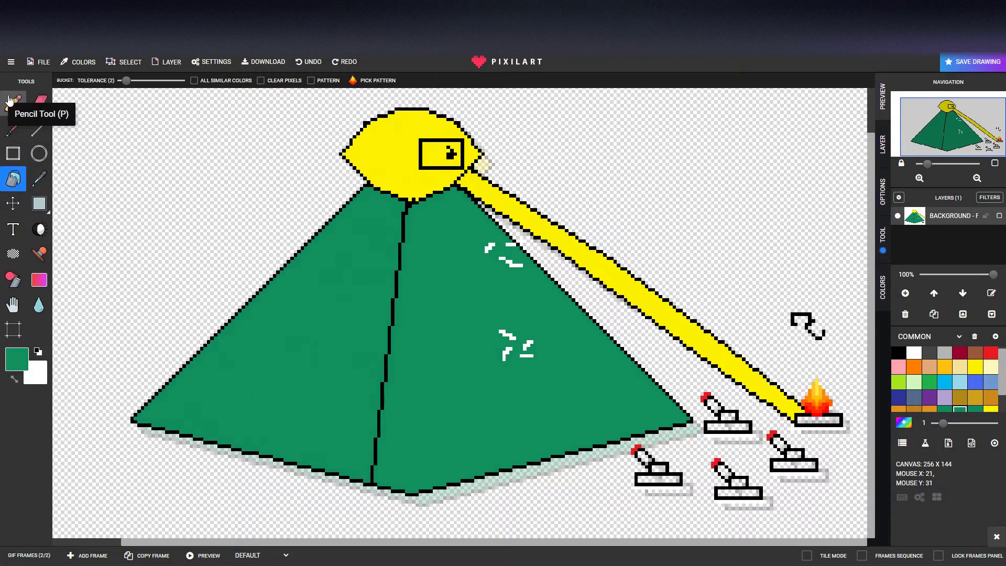
Step: Erase the red tips of the object beside the pyramid's right corner and of the lowest object in the second frame
{"action": "left_click", "coordinate": [39, 103]}
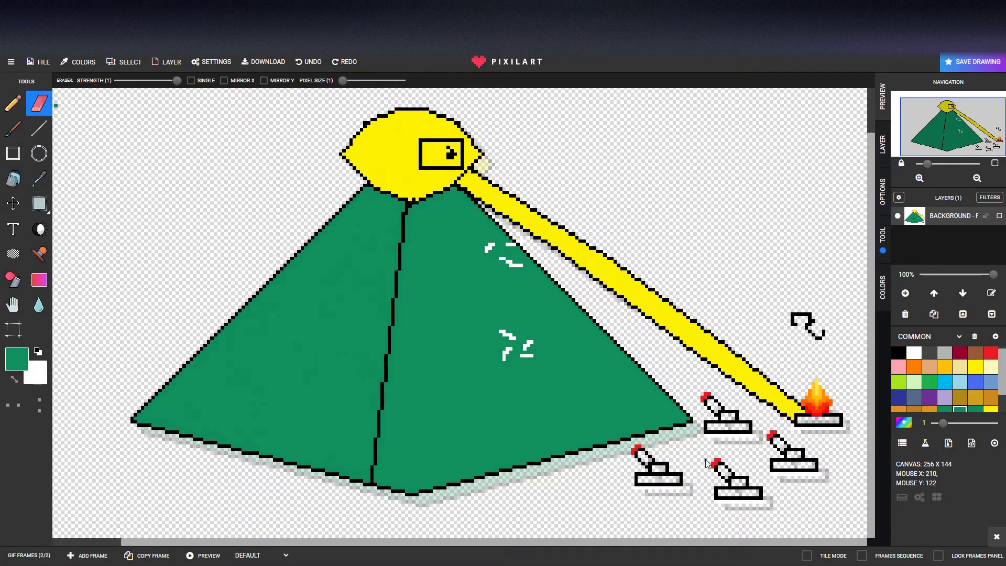
{"action": "scroll", "coordinate": [691, 464], "scroll_direction": "up", "scroll_amount": 1}
{"action": "left_click_drag", "start_coordinate": [636, 431], "coordinate": [646, 422]}
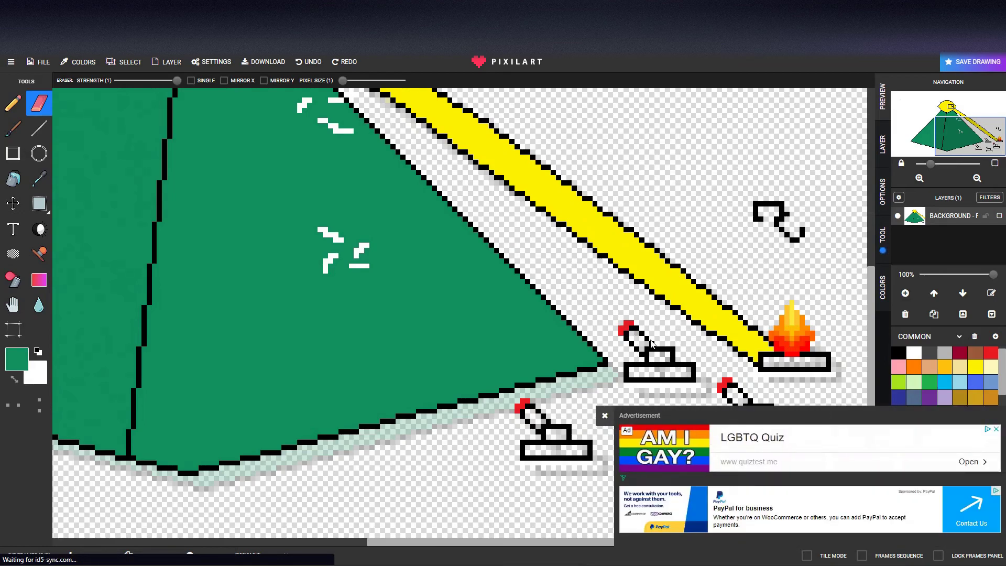
{"action": "left_click", "coordinate": [605, 415]}
{"action": "left_click_drag", "start_coordinate": [624, 339], "coordinate": [634, 325]}
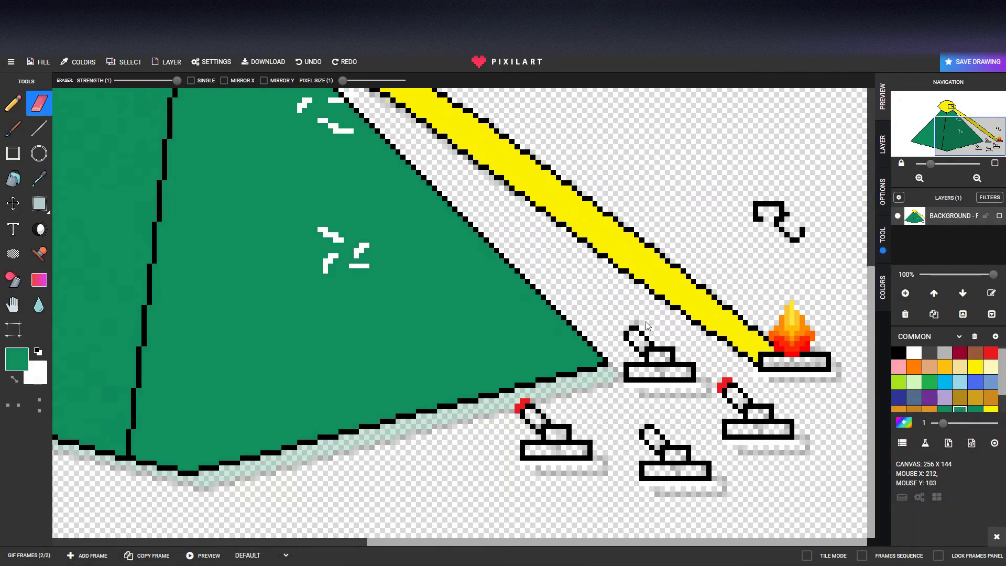
{"action": "scroll", "coordinate": [700, 356], "scroll_direction": "down", "scroll_amount": 2}
{"action": "scroll", "coordinate": [728, 338], "scroll_direction": "down", "scroll_amount": 2}
{"action": "scroll", "coordinate": [728, 338], "scroll_direction": "up", "scroll_amount": 1}
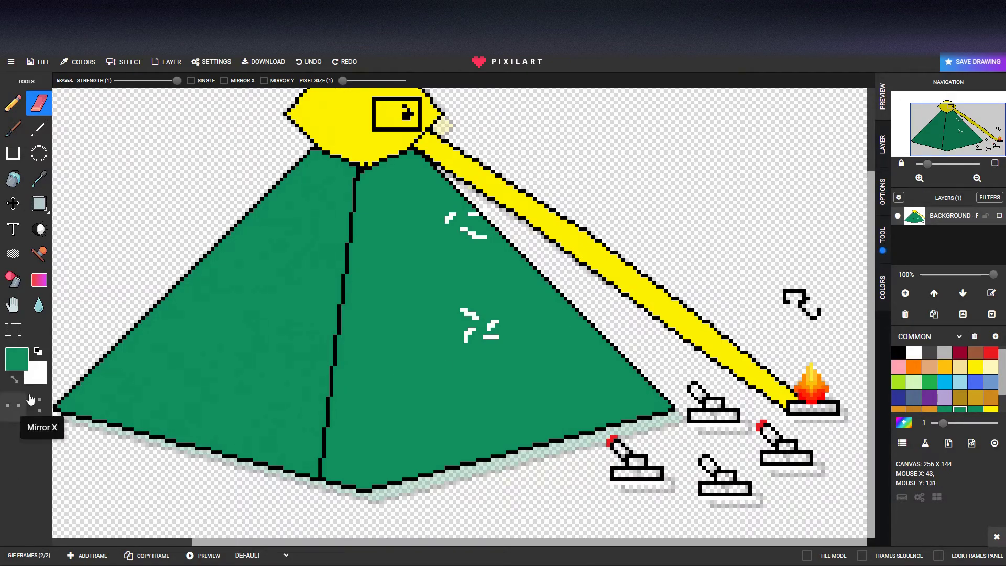
Step: Paint over the remaining white marks on the pyramid's right face with a green pencil
{"action": "left_click", "coordinate": [17, 263]}
{"action": "left_click", "coordinate": [13, 103]}
{"action": "mouse_move", "coordinate": [493, 330]}
{"action": "left_mouse_down"}
{"action": "mouse_move", "coordinate": [461, 338]}
{"action": "mouse_move", "coordinate": [474, 329]}
{"action": "left_mouse_up"}
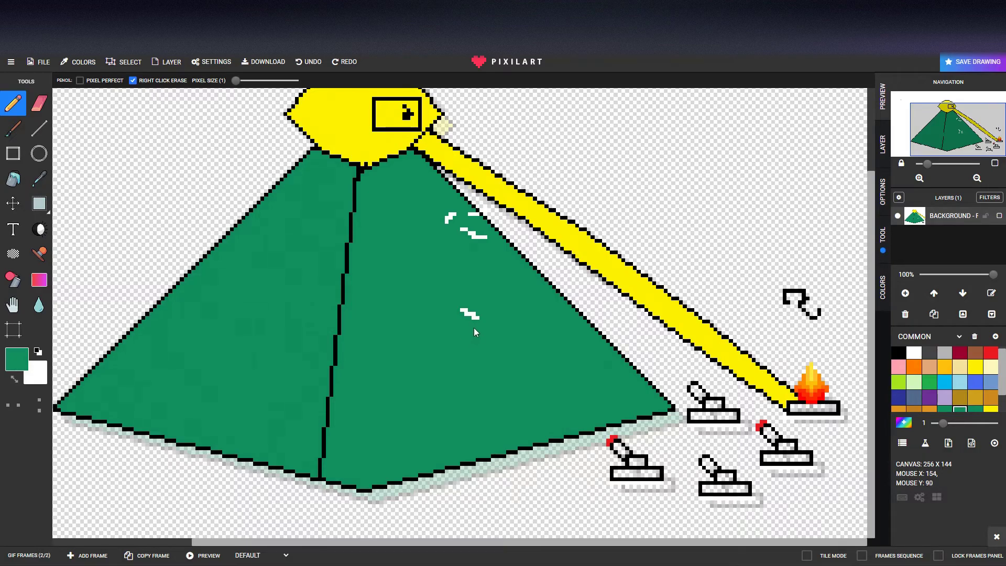
{"action": "mouse_move", "coordinate": [481, 253]}
{"action": "left_mouse_down"}
{"action": "mouse_move", "coordinate": [487, 232]}
{"action": "mouse_move", "coordinate": [480, 239]}
{"action": "mouse_move", "coordinate": [478, 217]}
{"action": "mouse_move", "coordinate": [449, 219]}
{"action": "left_mouse_up"}
{"action": "left_click", "coordinate": [447, 221]}
{"action": "left_click_drag", "start_coordinate": [475, 241], "coordinate": [482, 232]}
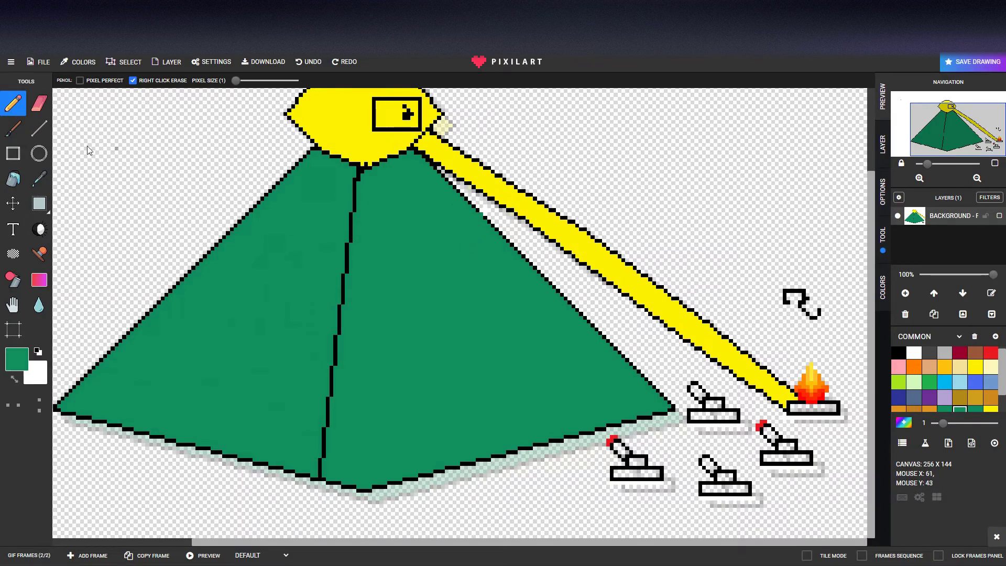
Step: Try drawing white marks on the pyramid's right face with the Dithering tool
{"action": "left_click", "coordinate": [898, 366]}
{"action": "left_click", "coordinate": [898, 352]}
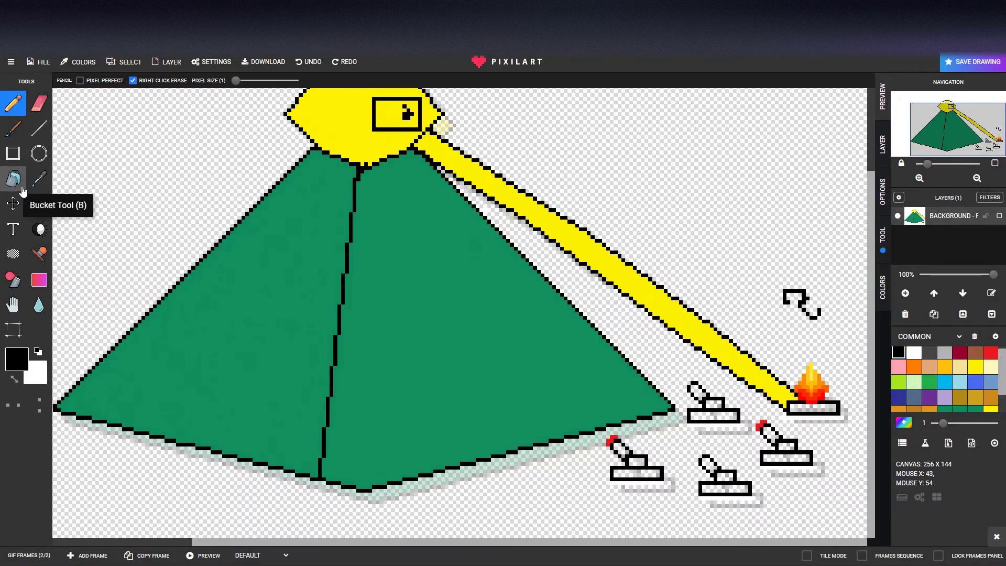
{"action": "left_click", "coordinate": [16, 250]}
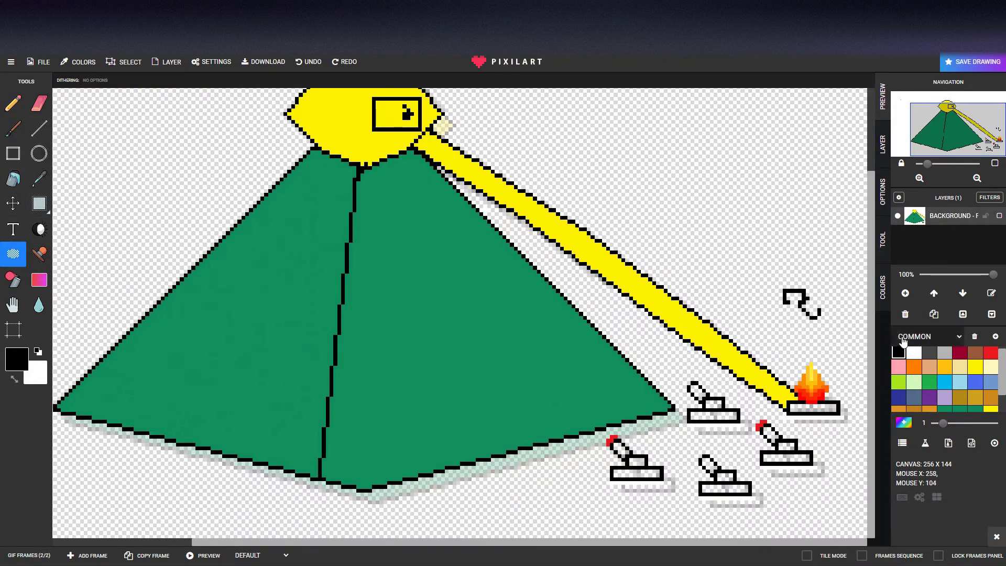
{"action": "left_click", "coordinate": [913, 354]}
{"action": "left_click_drag", "start_coordinate": [450, 316], "coordinate": [450, 323]}
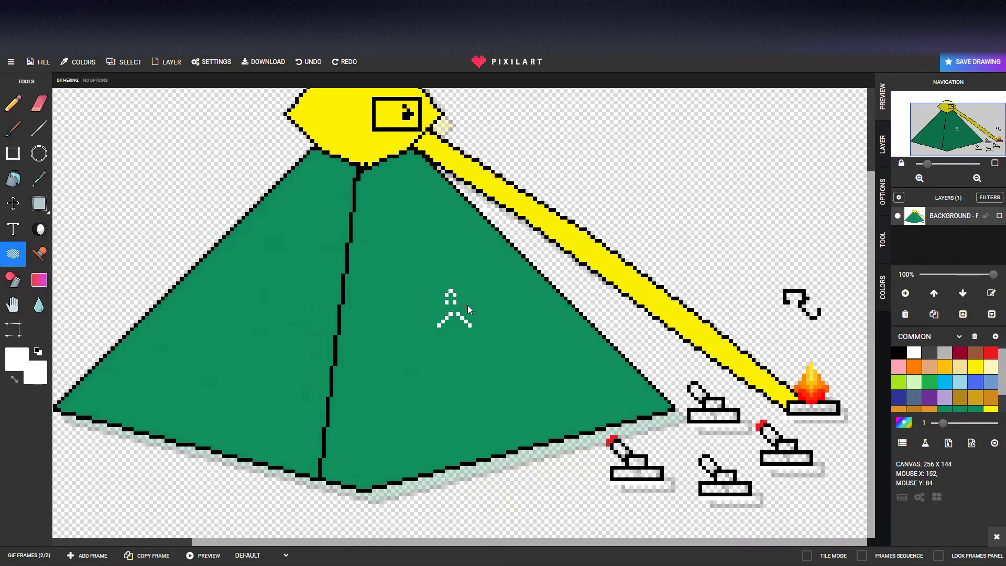
{"action": "key", "text": "ctrl+z"}
{"action": "key", "text": "ctrl+z"}
{"action": "key", "text": "ctrl+y"}
{"action": "mouse_move", "coordinate": [485, 274]}
{"action": "left_mouse_down"}
{"action": "mouse_move", "coordinate": [483, 296]}
{"action": "mouse_move", "coordinate": [472, 290]}
{"action": "mouse_move", "coordinate": [474, 264]}
{"action": "mouse_move", "coordinate": [455, 258]}
{"action": "mouse_move", "coordinate": [517, 295]}
{"action": "left_mouse_up"}
{"action": "left_click", "coordinate": [457, 256]}
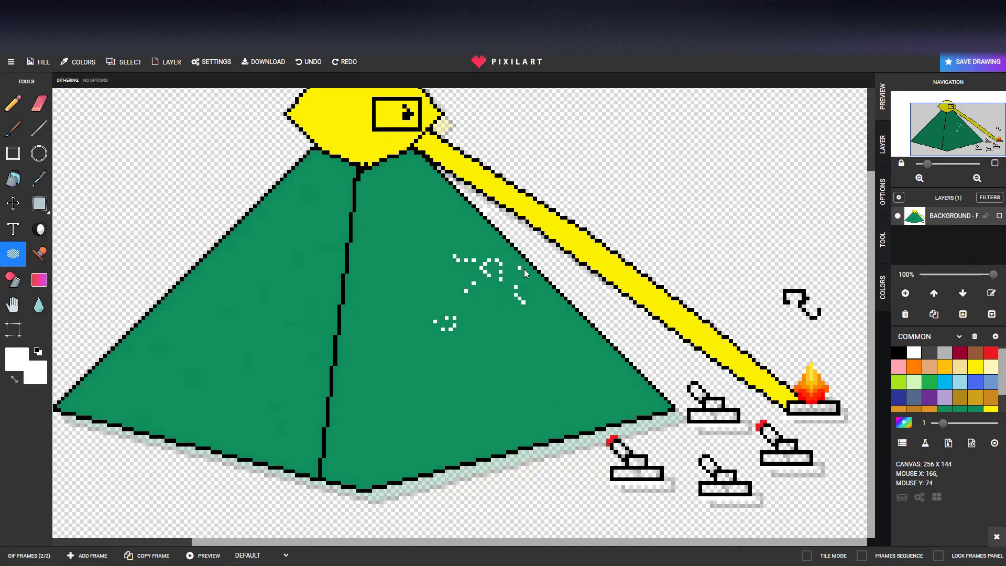
Step: Undo the white dithering strokes on the pyramid
{"action": "key", "text": "ctrl+z"}
{"action": "key", "text": "ctrl+z"}
{"action": "key", "text": "ctrl+z"}
{"action": "key", "text": "ctrl+z"}
{"action": "key", "text": "ctrl+z"}
Step: Draw a small white X-shaped mark on the pyramid's right face with the pencil, trimming it with the sampled pyramid green
{"action": "key", "text": "p"}
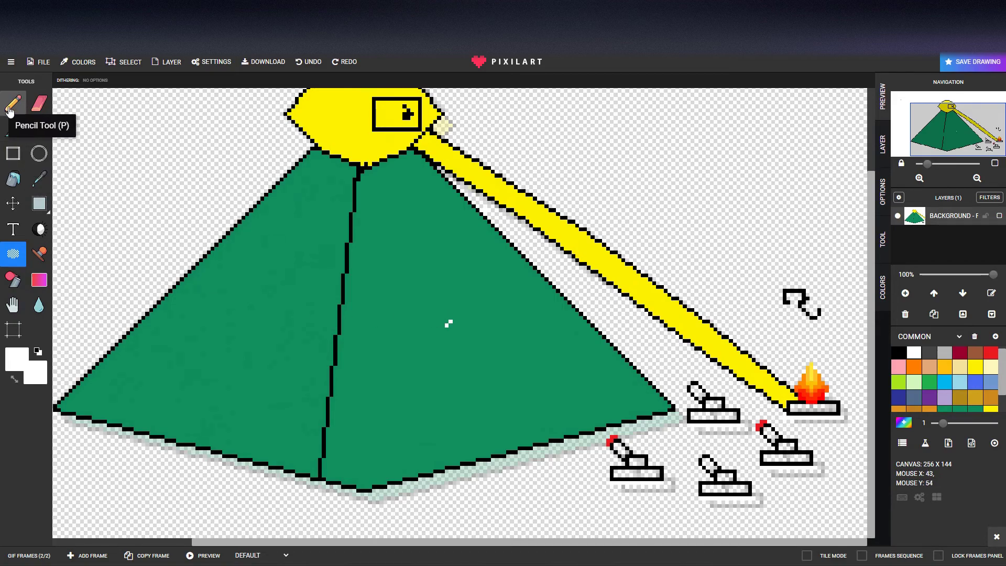
{"action": "left_click_drag", "start_coordinate": [446, 310], "coordinate": [447, 323]}
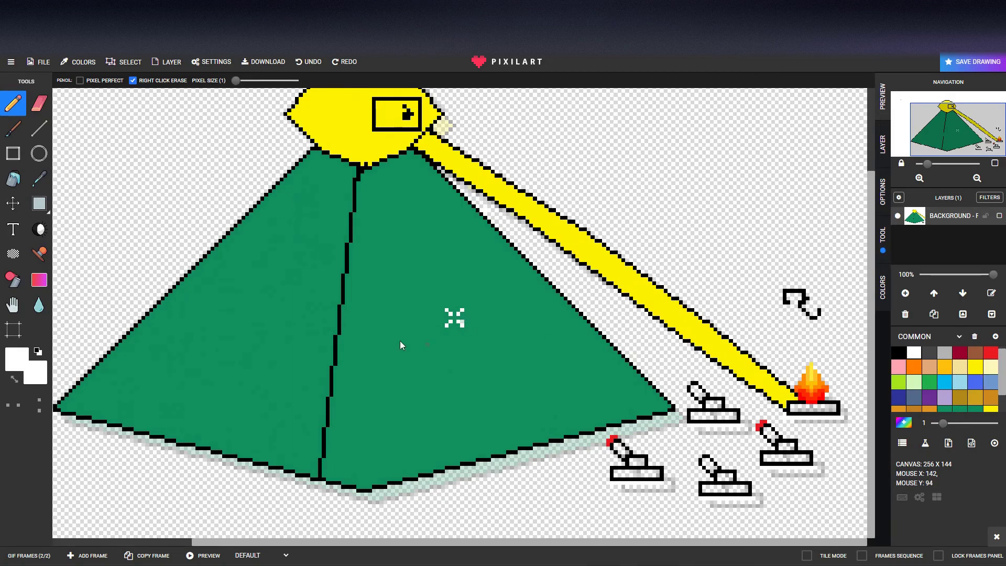
{"action": "left_click", "coordinate": [39, 178]}
{"action": "left_click", "coordinate": [326, 250]}
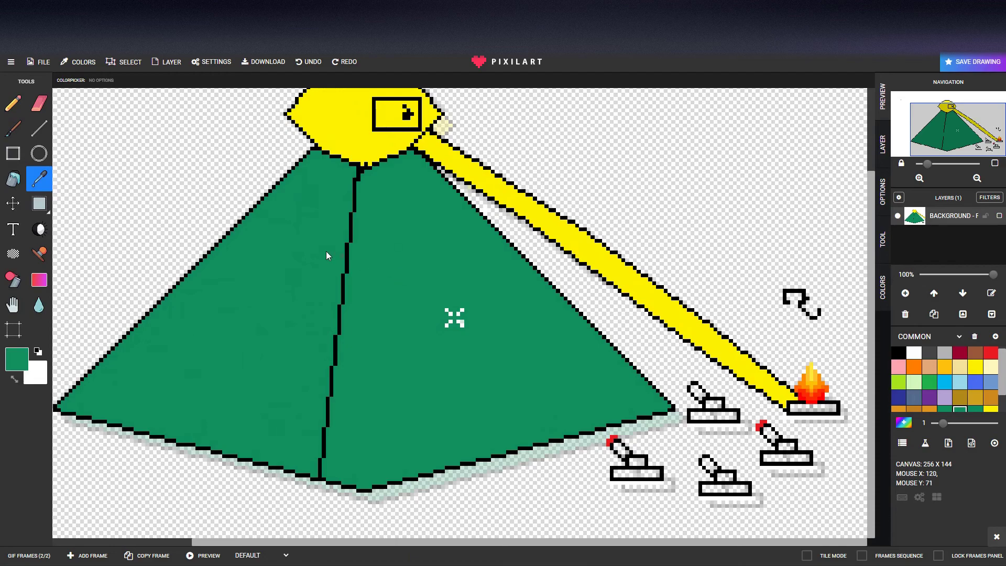
{"action": "left_click", "coordinate": [12, 103]}
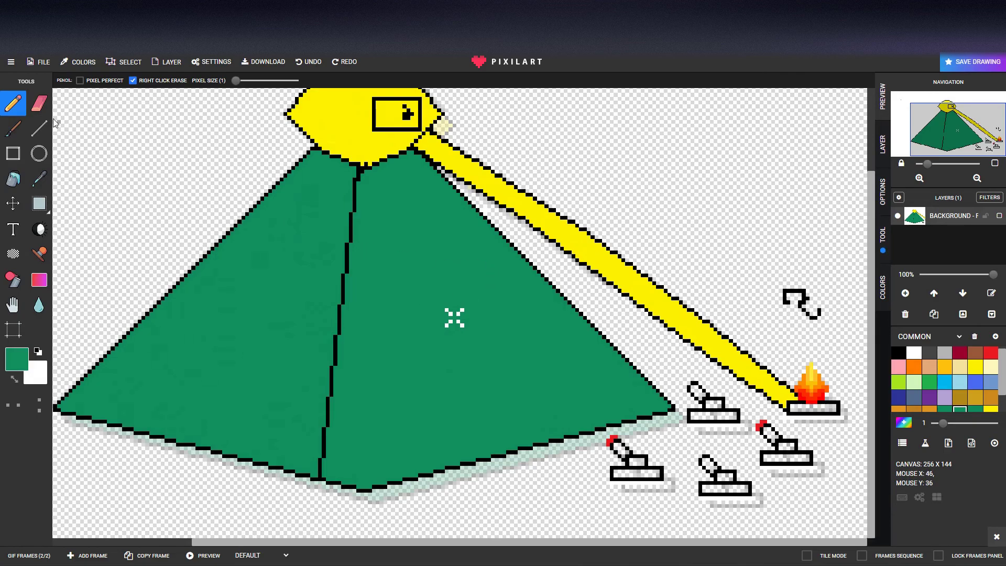
Step: Place white pencil pixels for a second small mark above the X-shaped one, near the pyramid's right edge
{"action": "left_click", "coordinate": [913, 352]}
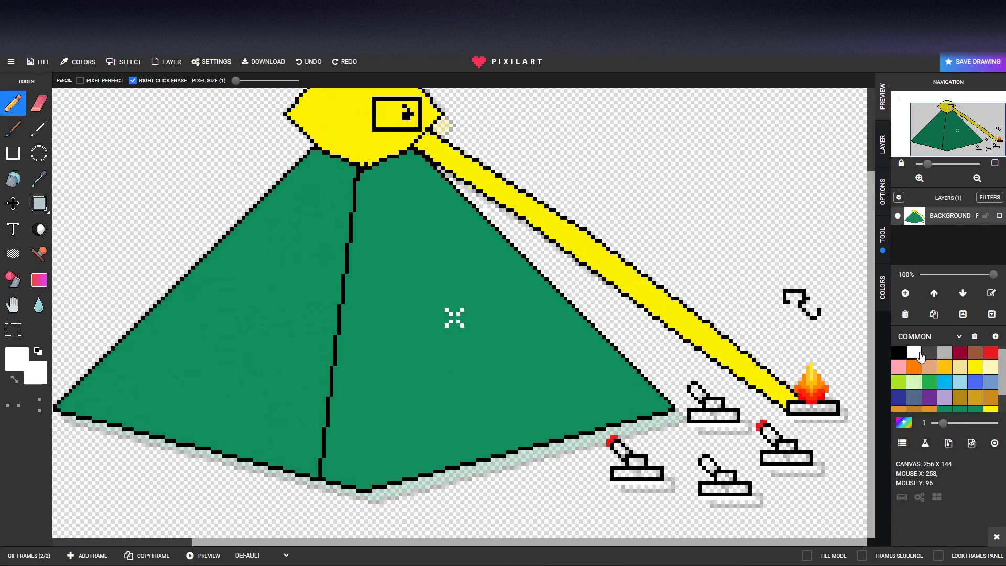
{"action": "left_click", "coordinate": [482, 242]}
{"action": "left_click", "coordinate": [488, 242]}
{"action": "left_click", "coordinate": [489, 252]}
{"action": "left_click", "coordinate": [492, 263]}
{"action": "left_click", "coordinate": [478, 267]}
Step: Sample the pyramid's green and cover the excess white at the upper mark's right end with the pencil
{"action": "left_click", "coordinate": [40, 103]}
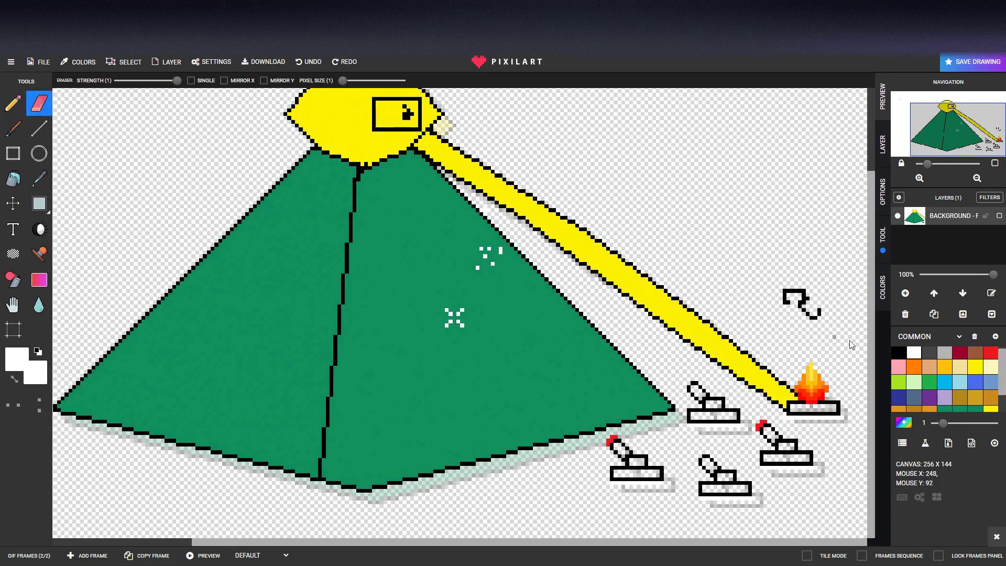
{"action": "left_click", "coordinate": [39, 178]}
{"action": "left_click", "coordinate": [231, 249]}
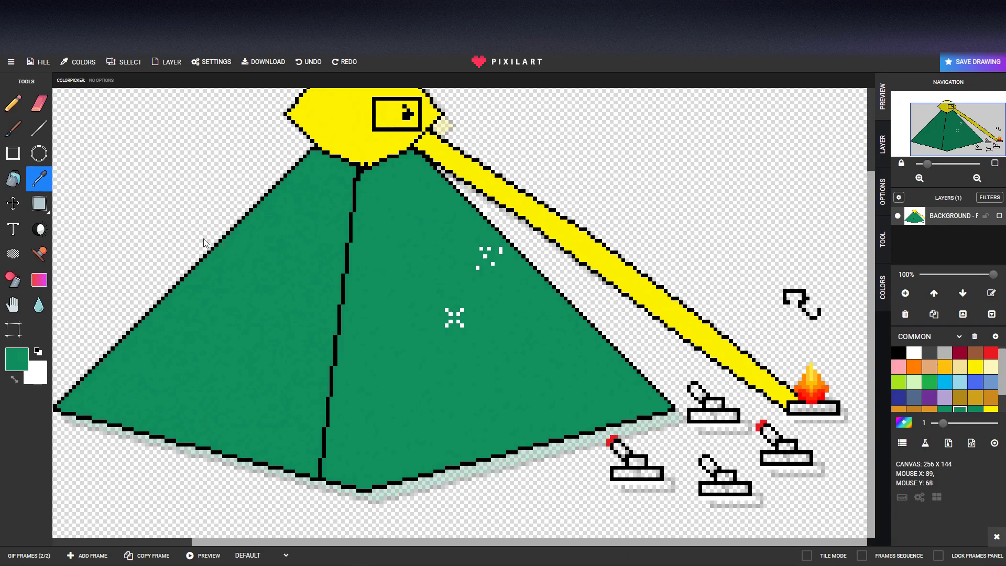
{"action": "left_click", "coordinate": [12, 103]}
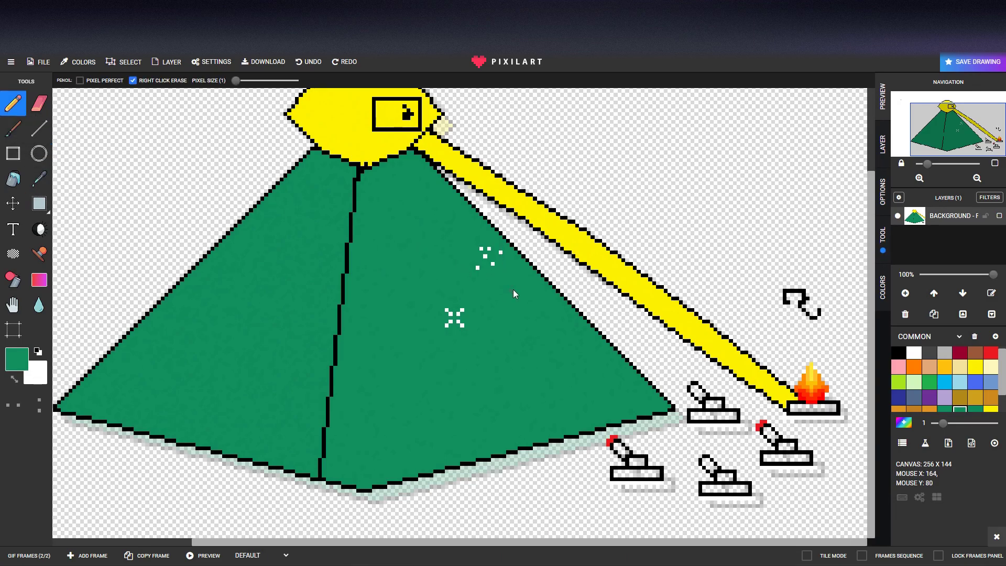